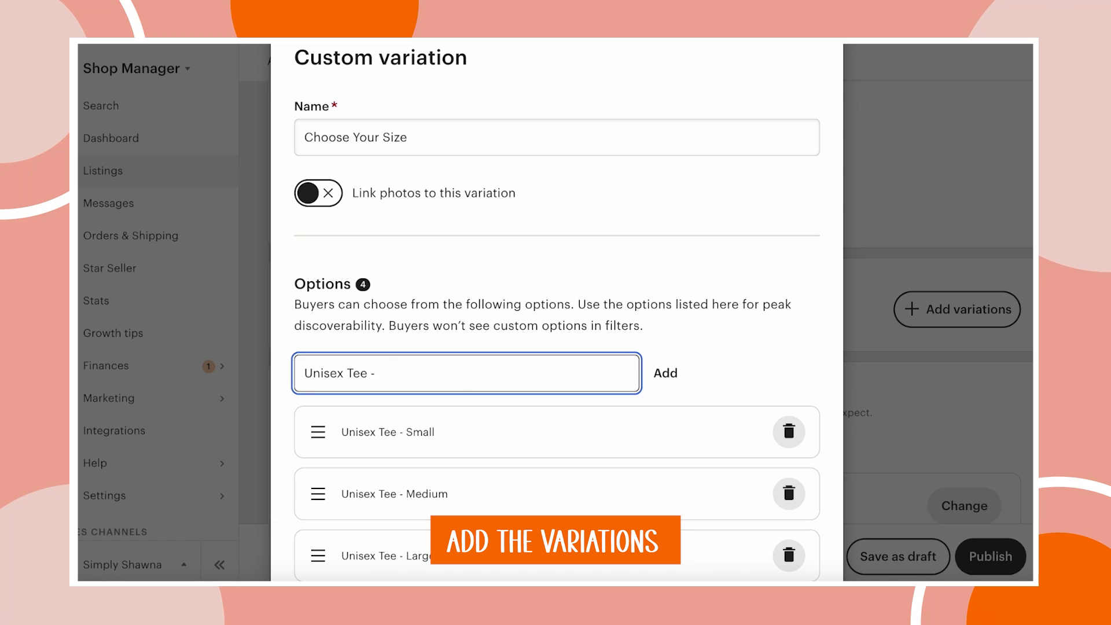
# Add the size options Unisex Tee - 2XL, Unisex Tee - 3XL, Unisex Tee - 4XL and Unisex Tee - 5XL
pyautogui.write('2XL')
pyautogui.press('Return')
pyautogui.write('Unisex Tee - Small')
pyautogui.press('BackSpace')
pyautogui.press('BackSpace')
pyautogui.press('BackSpace')
pyautogui.press('BackSpace')
pyautogui.press('BackSpace')
pyautogui.write('3XL')
pyautogui.press('Return')
pyautogui.write('Unisex Tee - Small')
pyautogui.write('4XL')
pyautogui.press('Return')
pyautogui.scroll(-4, 439, 467)
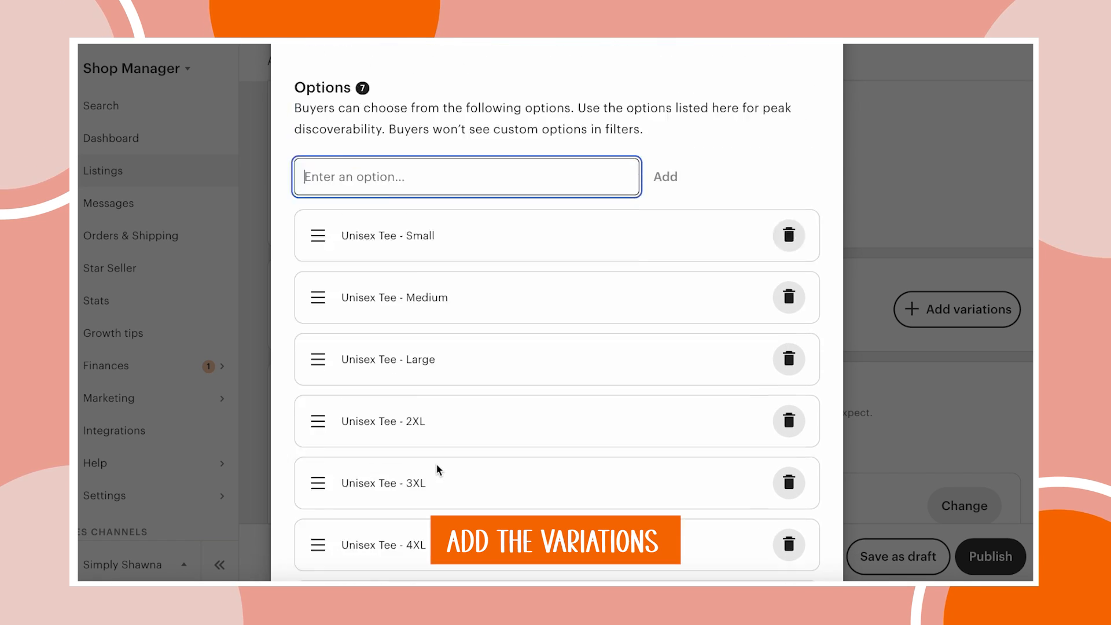
# Add the size options Youth - Small, Youth - Medium and Youth - Large
pyautogui.scroll(2, 404, 260)
pyautogui.write('Youth - Small')
pyautogui.press('Return')
pyautogui.write('Youth - Medium')
pyautogui.press('Return')
pyautogui.write('Youth - Large')
pyautogui.press('Return')
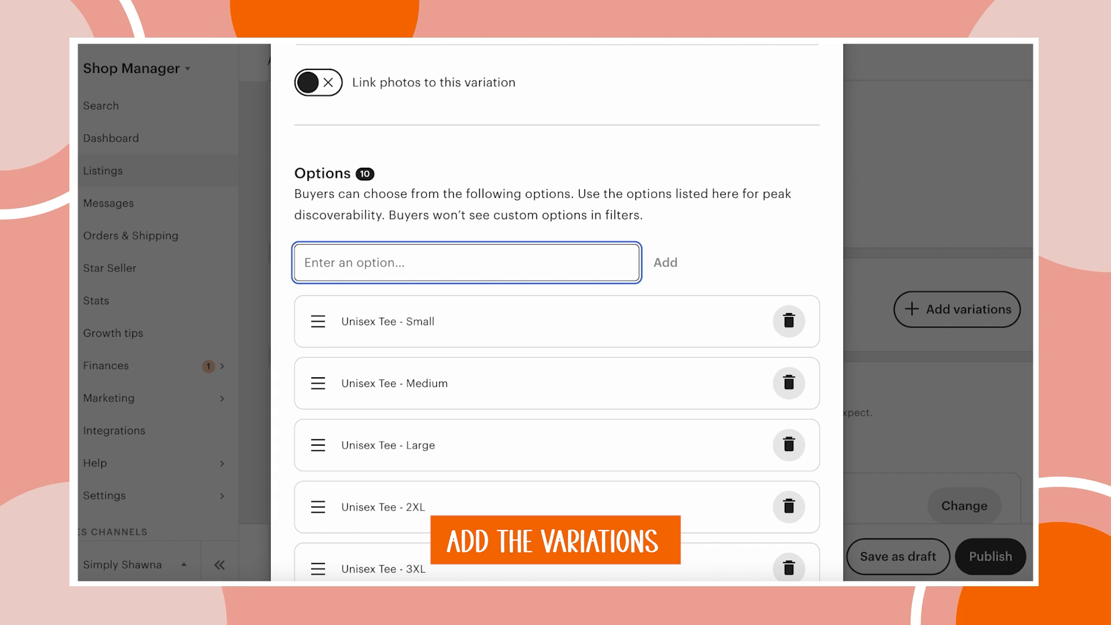
# Add the toddler size options T2, T3, T4 and T5
pyautogui.write('Toddler - 4T')
pyautogui.press('Return')
pyautogui.write('Toddler - 5T')
pyautogui.press('Return')
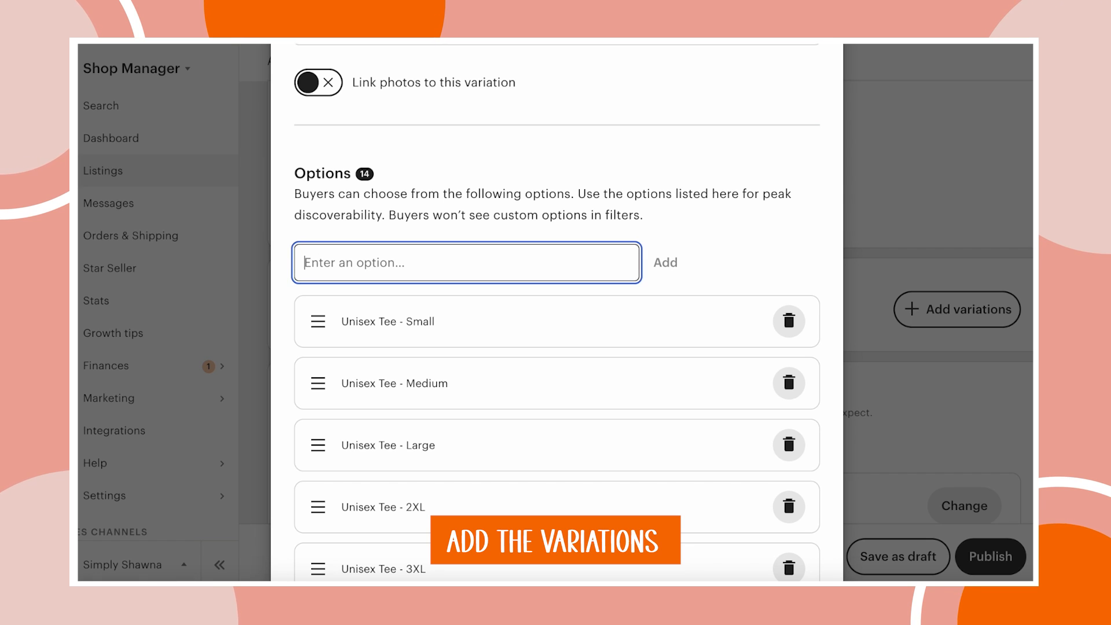
# Add Baby Shirt options 6-12 M, 12-18 M and 18-24 M, and Baby Bodysuit options 3-6M, 6-12M, 12-18M and 18-24M
pyautogui.scroll(-7, 434, 409)
pyautogui.scroll(6, 397, 186)
pyautogui.write('Baby Shirt')
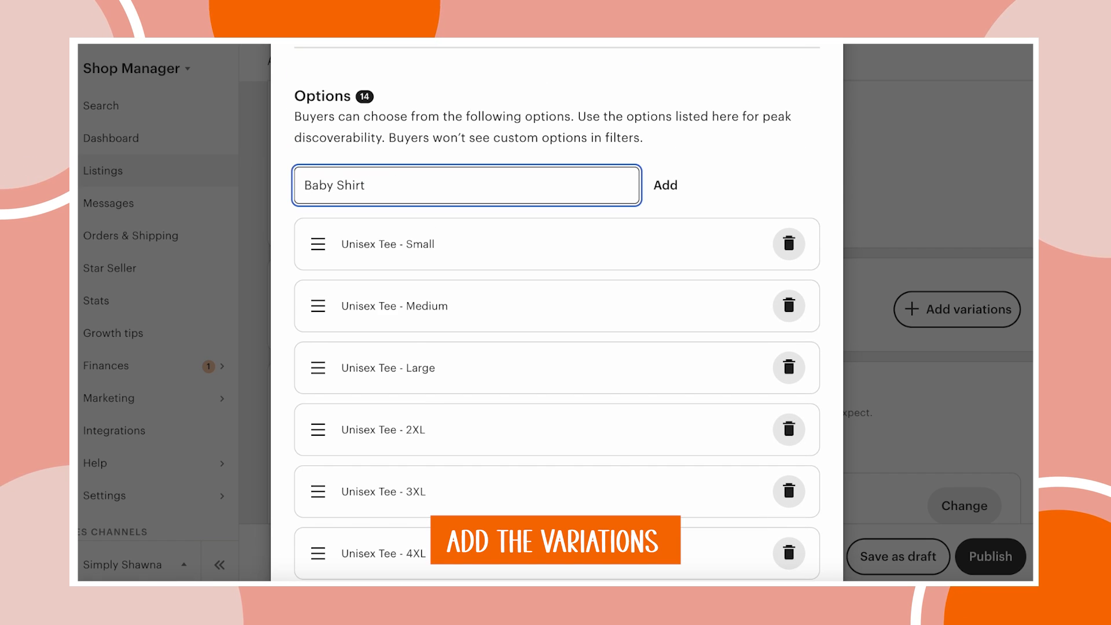
pyautogui.write(' 6-12 M')
pyautogui.moveTo(405, 185); pyautogui.dragTo(288, 186)
pyautogui.click(665, 188)
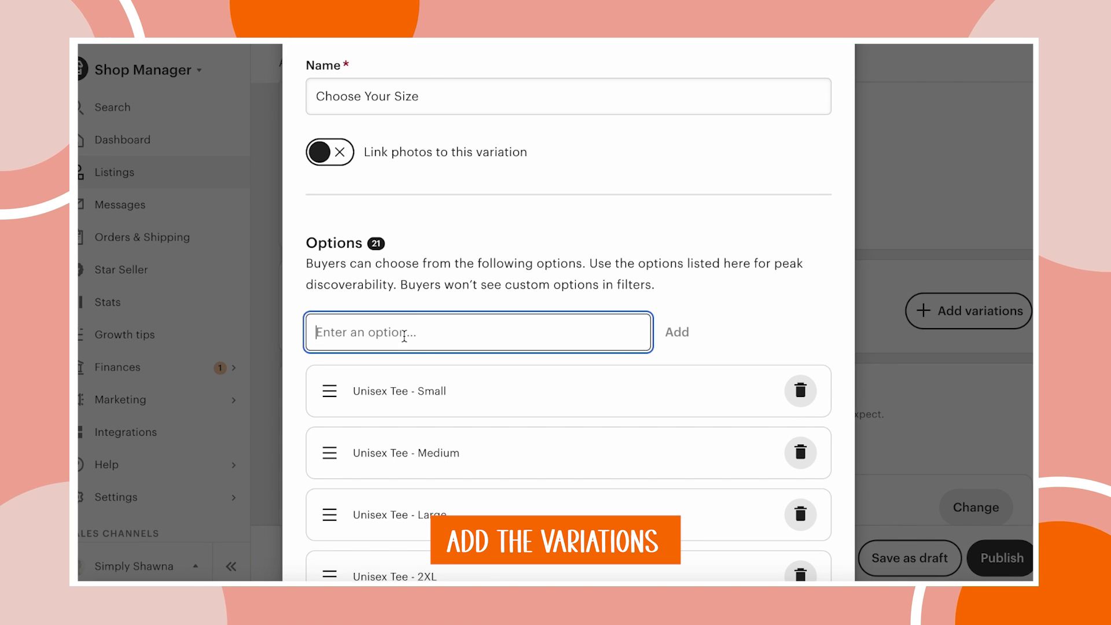
# Add the option Youth XL, reorder it directly after Youth - Large, and finish the size variation
pyautogui.write('Youth XL')
pyautogui.press('Return')
pyautogui.scroll(-15, 399, 446)
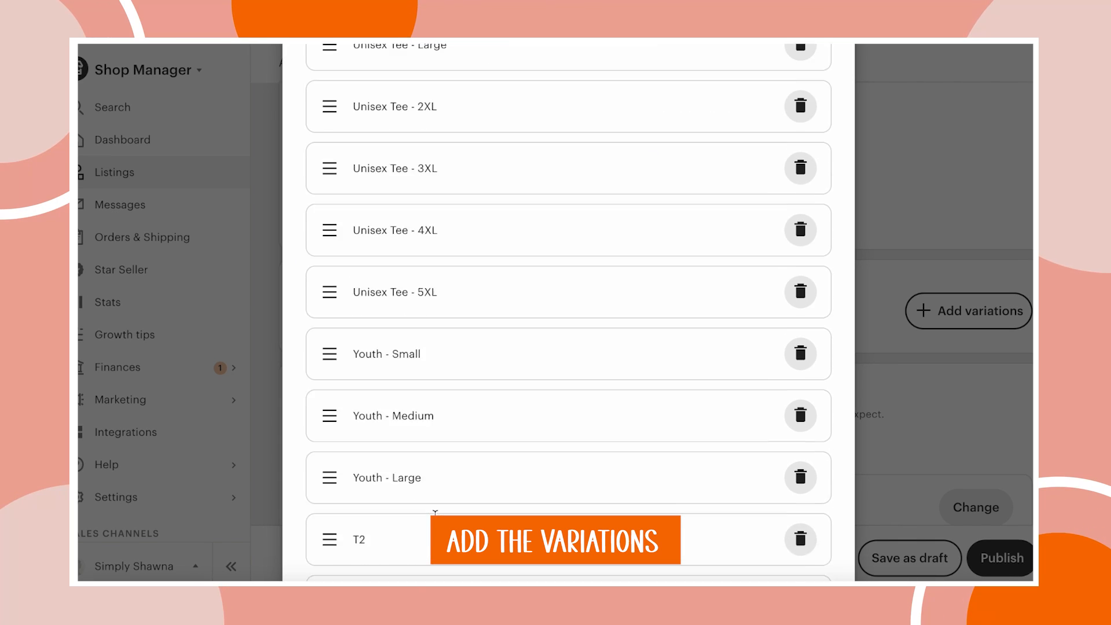
pyautogui.moveTo(330, 452); pyautogui.dragTo(341, 354)
pyautogui.scroll(-10, 392, 457)
pyautogui.click(810, 524)
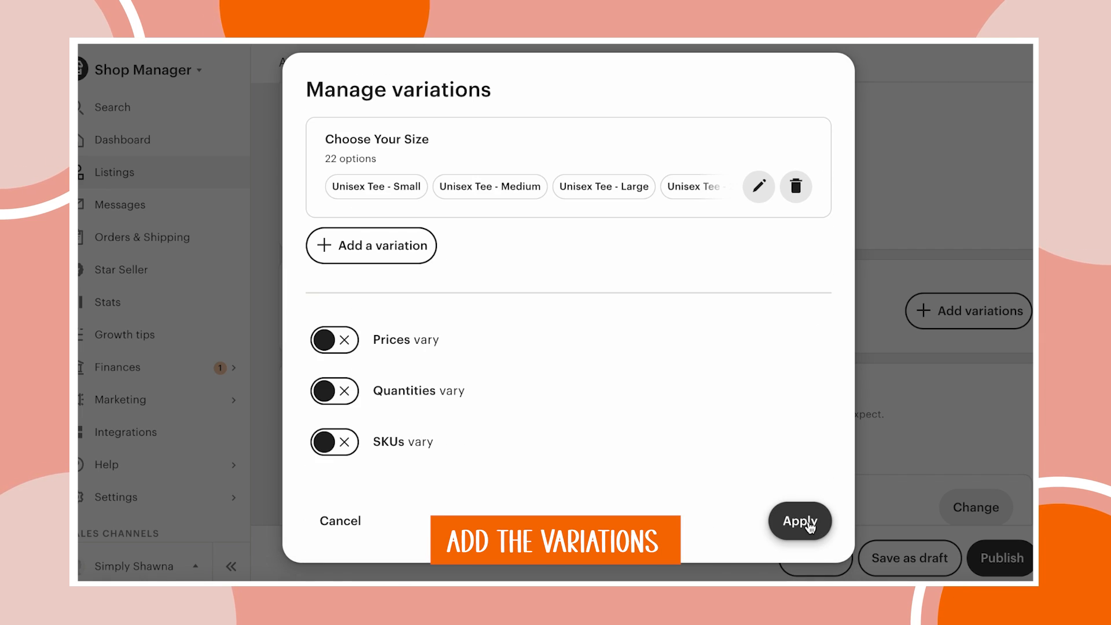
# Create a second custom variation named "Choose Your Phrase"
pyautogui.click(347, 250)
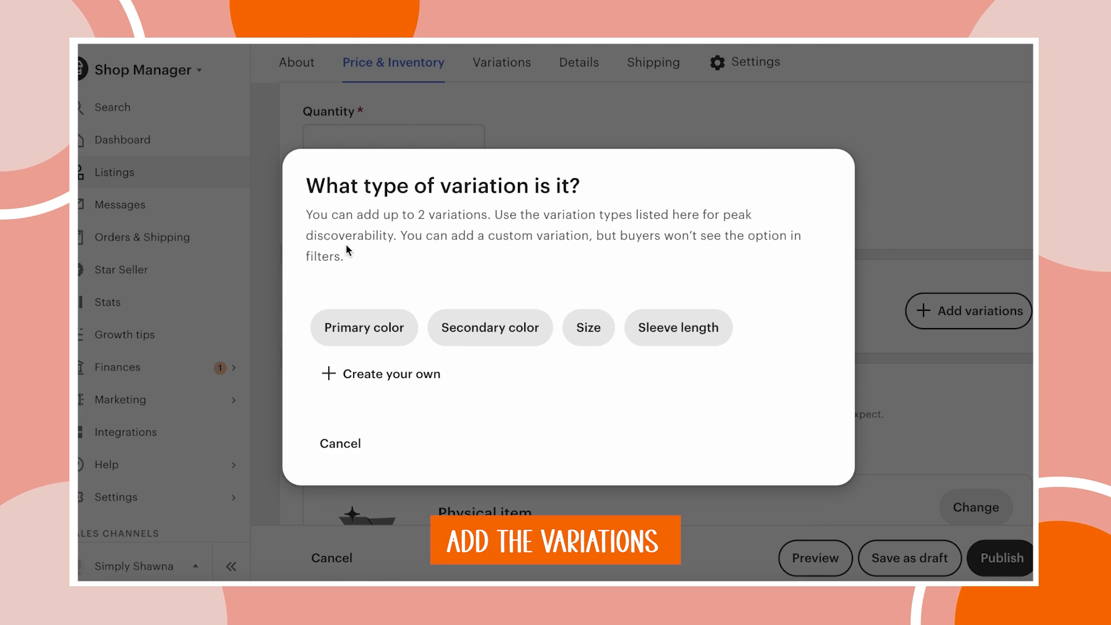
pyautogui.click(362, 379)
pyautogui.click(378, 200)
pyautogui.write('Choose Your Phrase')
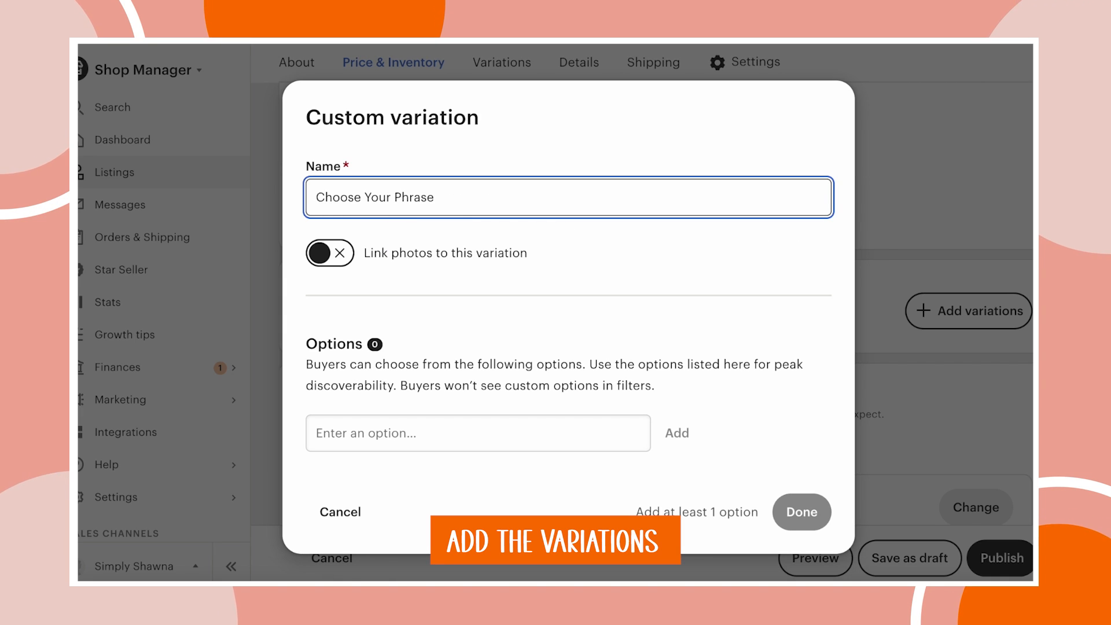
# Add the phrase options Festive, Bougie and Funny
pyautogui.click(382, 432)
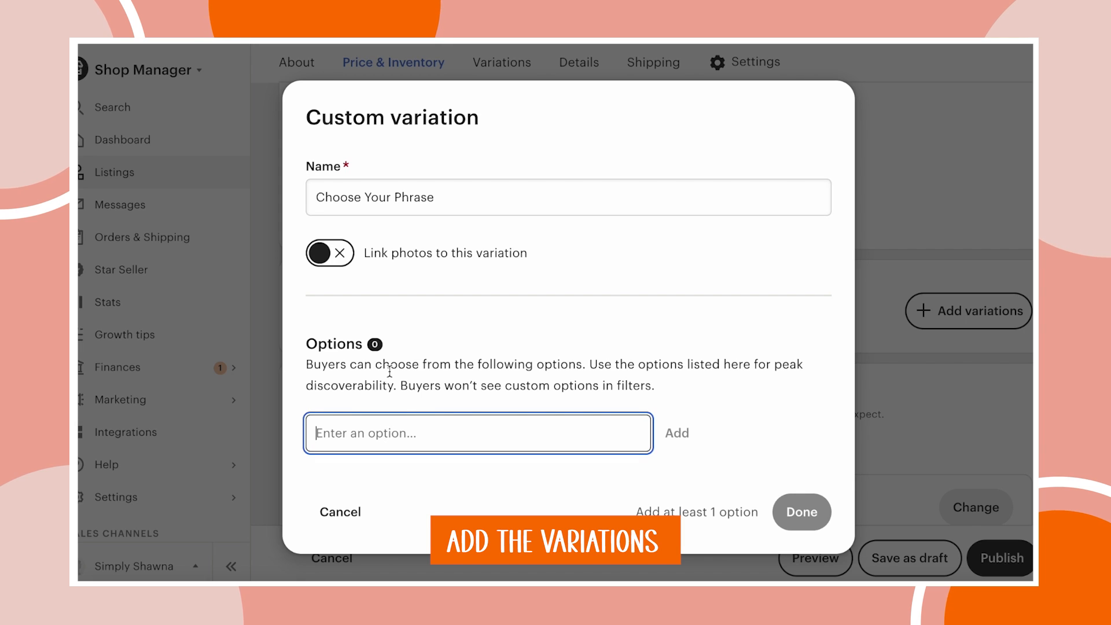
pyautogui.write('Festive')
pyautogui.press('Return')
pyautogui.write('B')
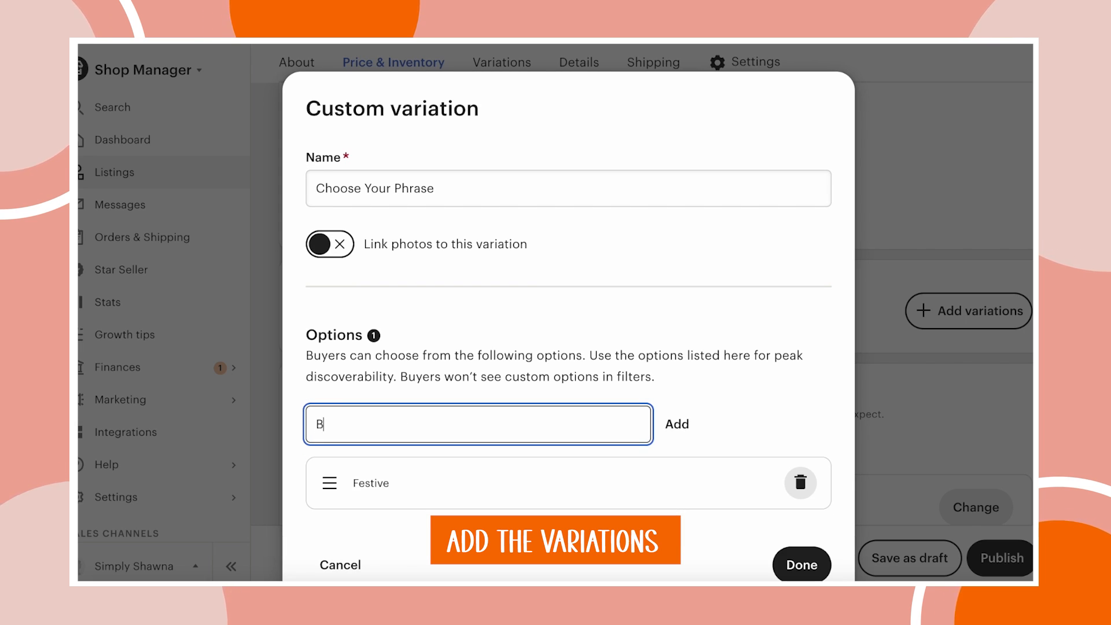
pyautogui.write('ougie')
pyautogui.press('Return')
pyautogui.write('Funny')
pyautogui.press('Return')
# Add the phrase options Naughty List and Nice List
pyautogui.write('Maj')
pyautogui.press('BackSpace')
pyautogui.press('BackSpace')
pyautogui.press('BackSpace')
pyautogui.write('Naughty List')
pyautogui.press('Return')
pyautogui.write('Nice List')
pyautogui.press('Return')
# Add the phrase options Drunk, Late and Gamer
pyautogui.write('Drunk')
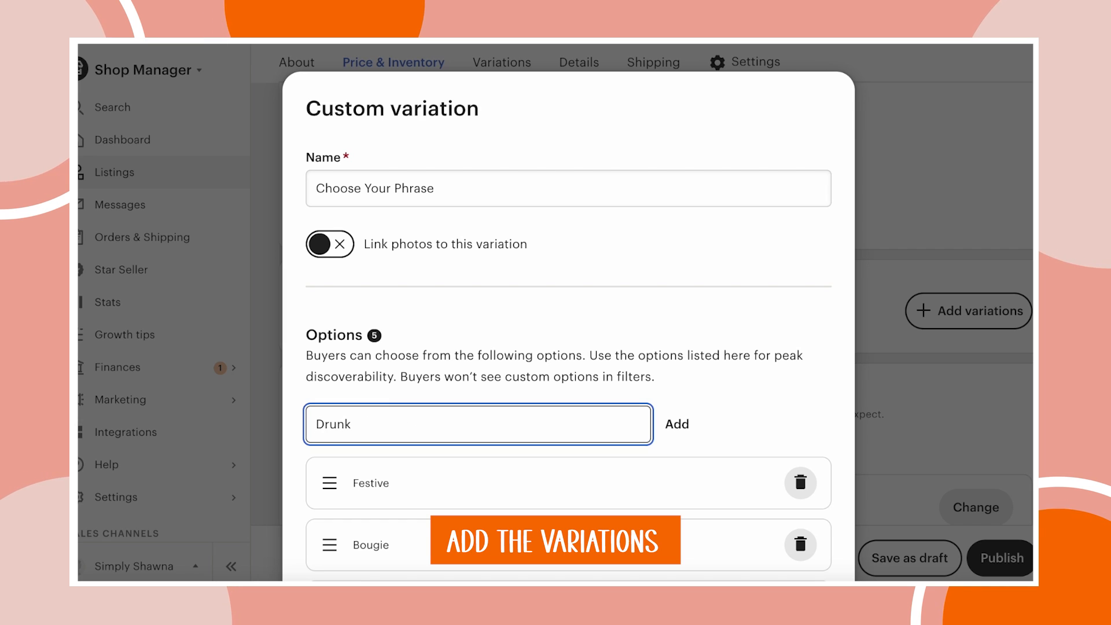
pyautogui.press('Return')
pyautogui.write('Late')
pyautogui.press('Return')
# Add the phrase options Quiet, Loyal, Wild and Sneaky
pyautogui.write('Qu')
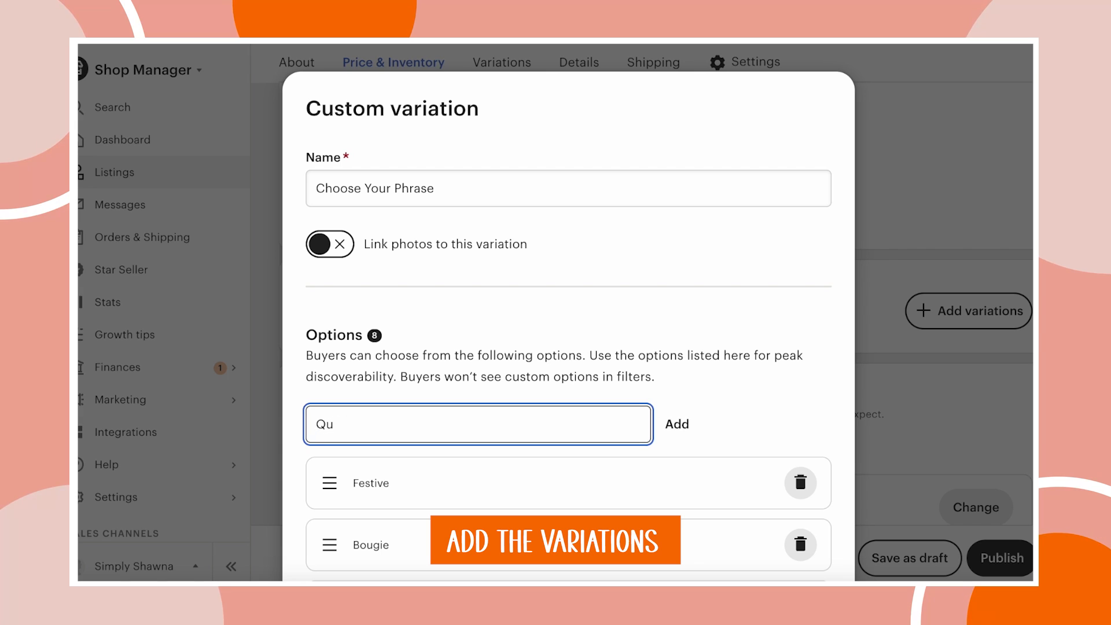
pyautogui.write('iet')
pyautogui.press('Return')
pyautogui.write('Loyal')
pyautogui.press('Return')
pyautogui.write('Wild')
pyautogui.press('Return')
pyautogui.write('Sneaky')
pyautogui.press('Return')
pyautogui.scroll(-9, 548, 422)
pyautogui.scroll(5, 547, 422)
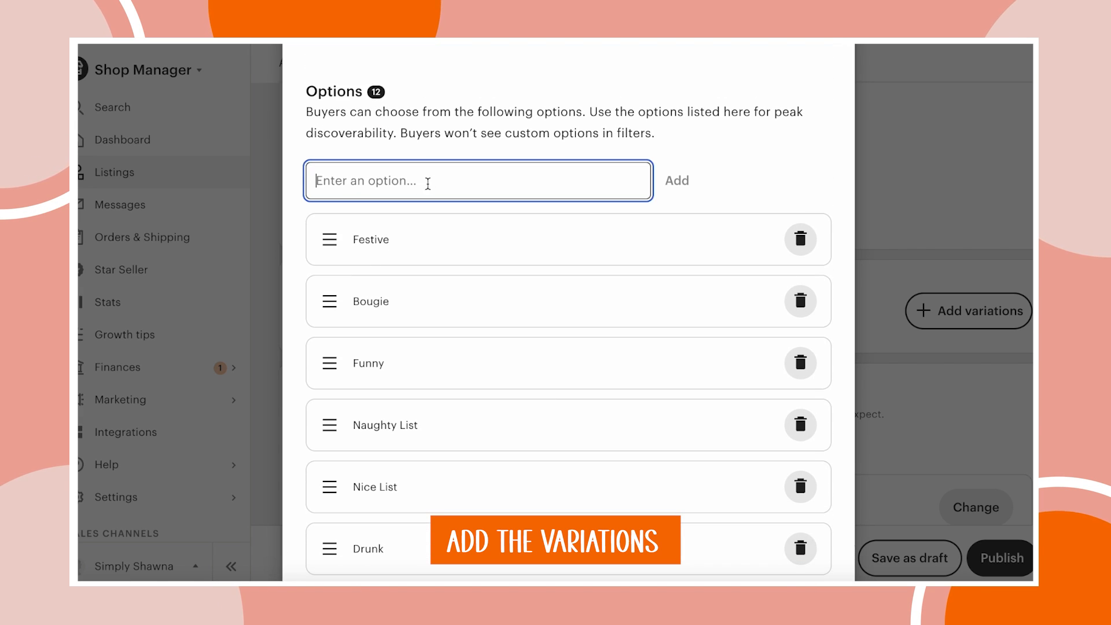
# Add the phrase option Custom and finish the Choose Your Phrase variation
pyautogui.write('c')
pyautogui.press('BackSpace')
pyautogui.write('C')
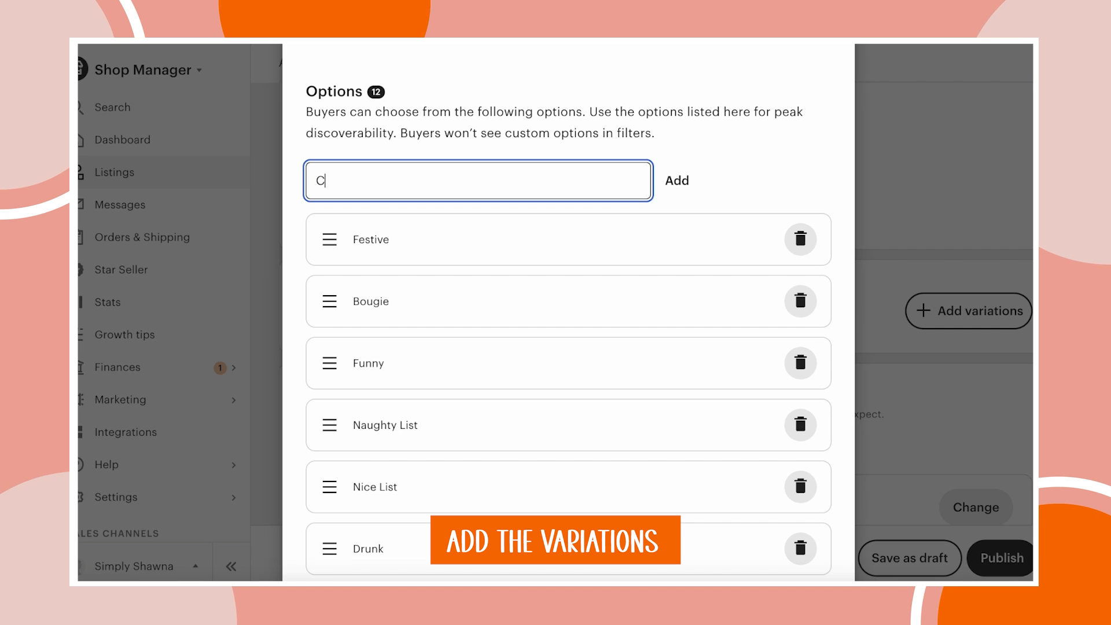
pyautogui.write('ustom')
pyautogui.click(677, 181)
pyautogui.scroll(-10, 600, 330)
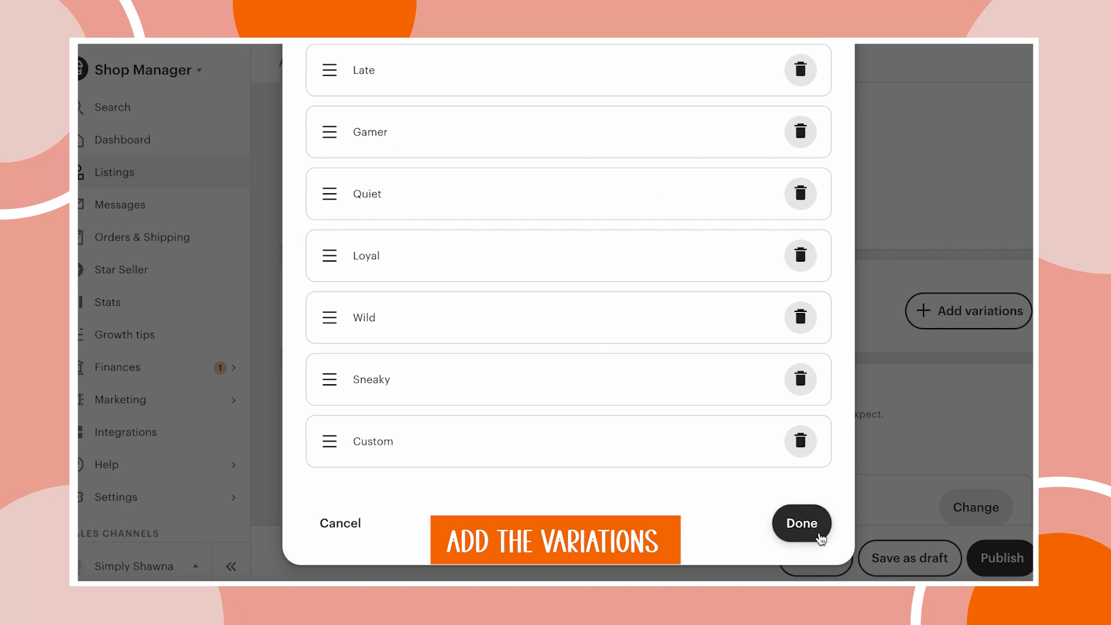
pyautogui.click(818, 534)
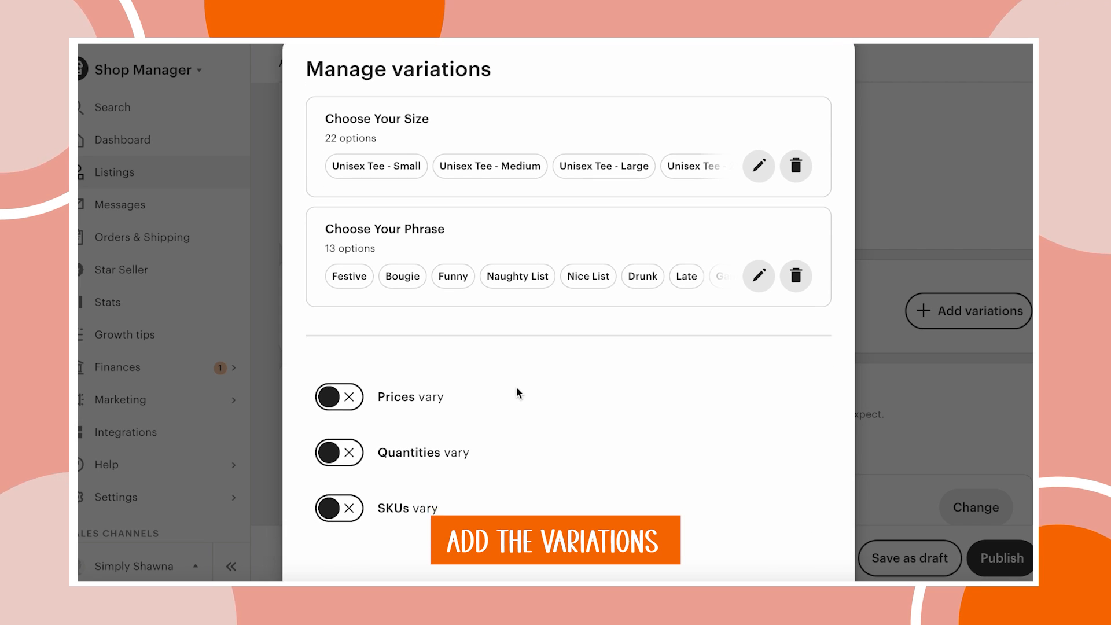
# Let prices vary for each size and phrase combination and apply the variations to the listing
pyautogui.scroll(-2, 519, 394)
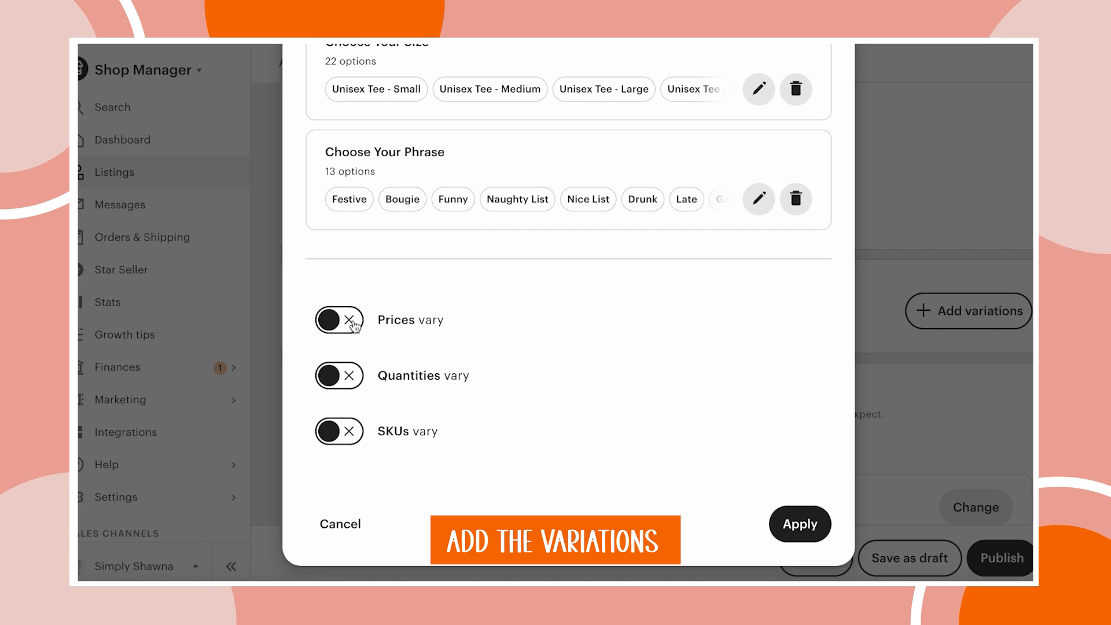
pyautogui.click(353, 324)
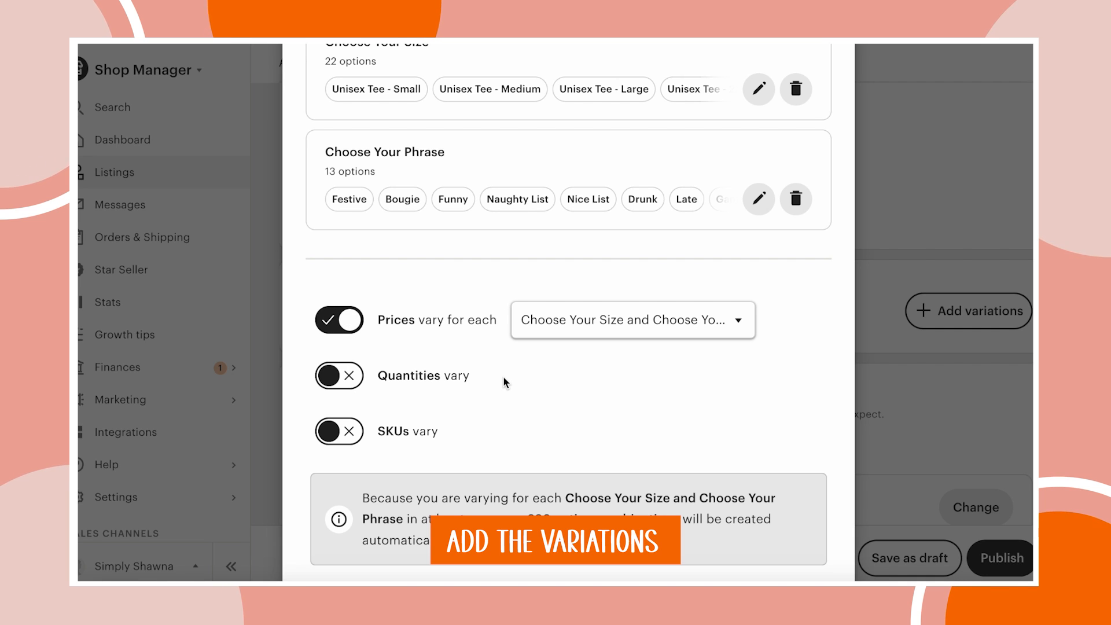
pyautogui.scroll(-3, 505, 381)
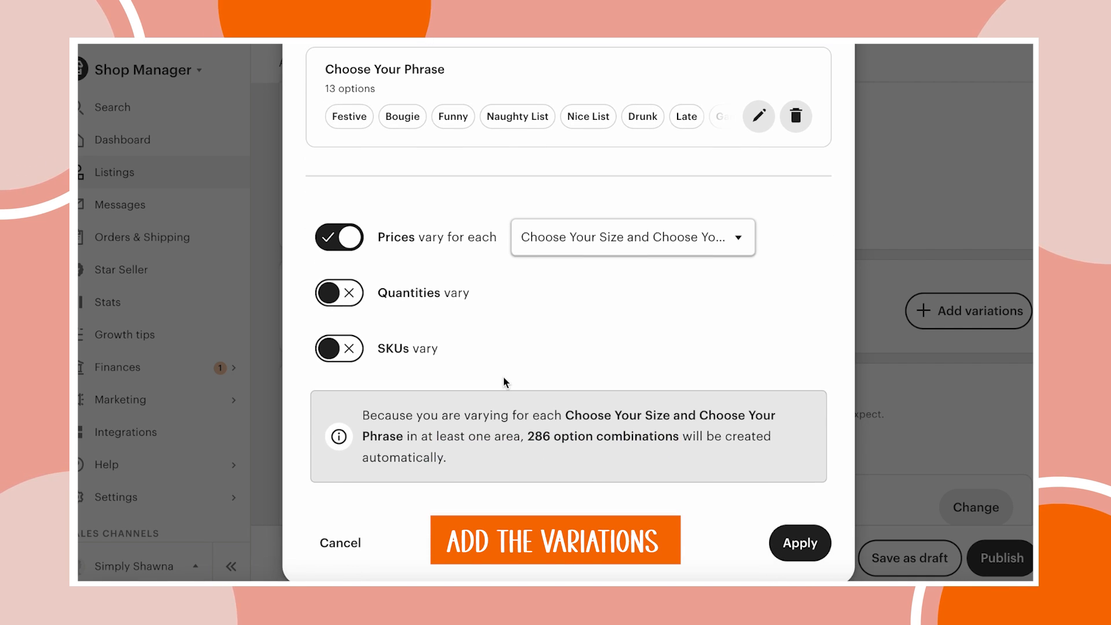
pyautogui.click(800, 543)
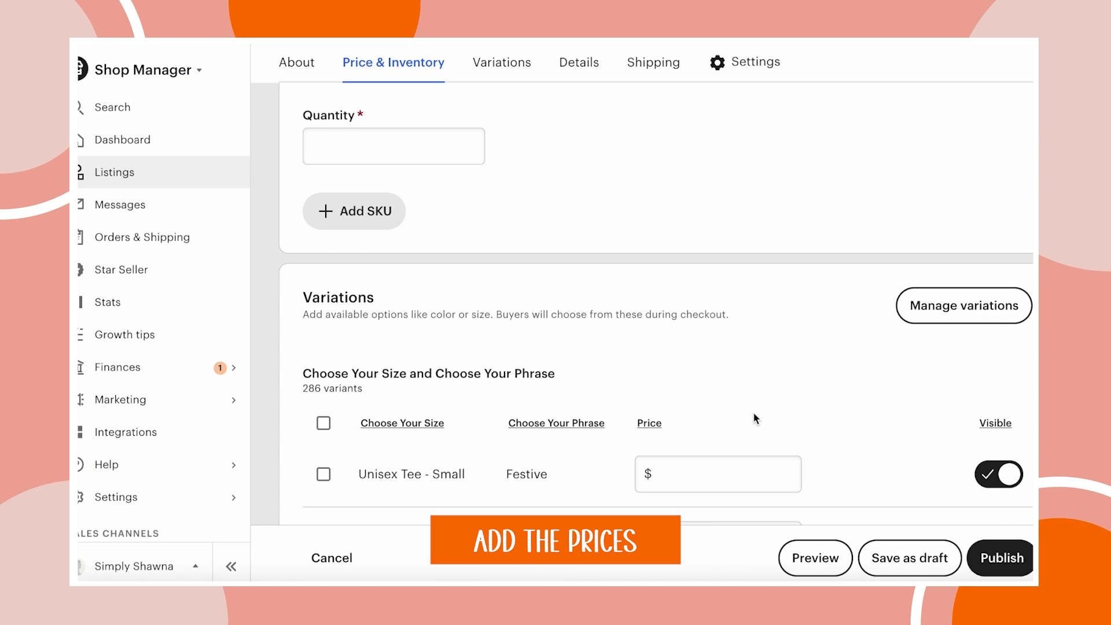
# Try pricing the Unisex Tee - Small variants Festive, Bougie, Funny, Naughty List and Nice List individually at $33
pyautogui.scroll(-3, 752, 412)
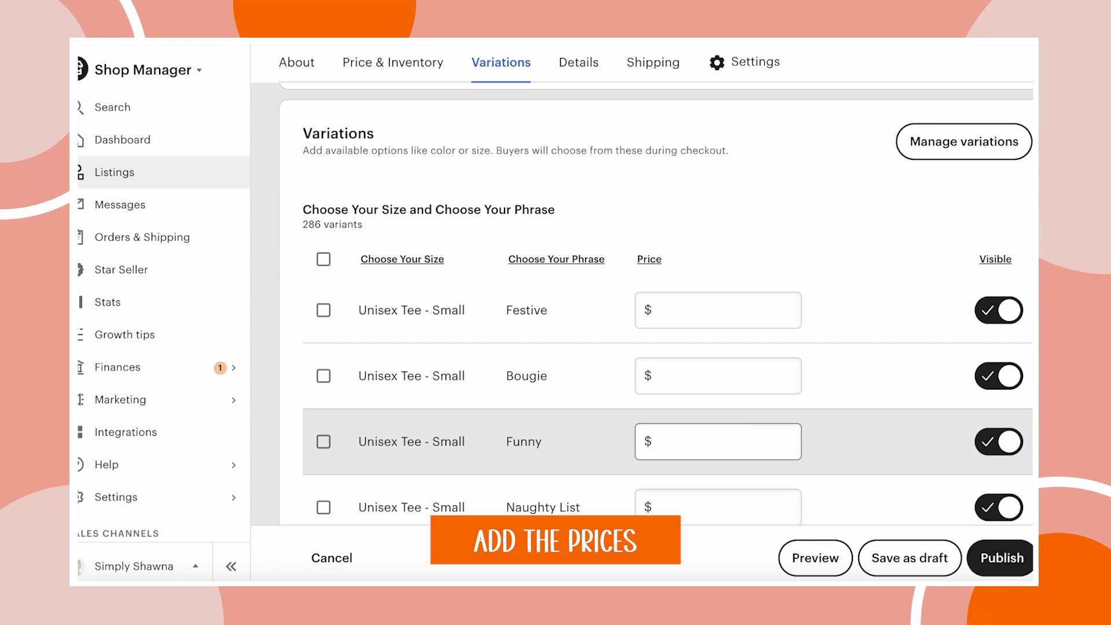
pyautogui.click(690, 311)
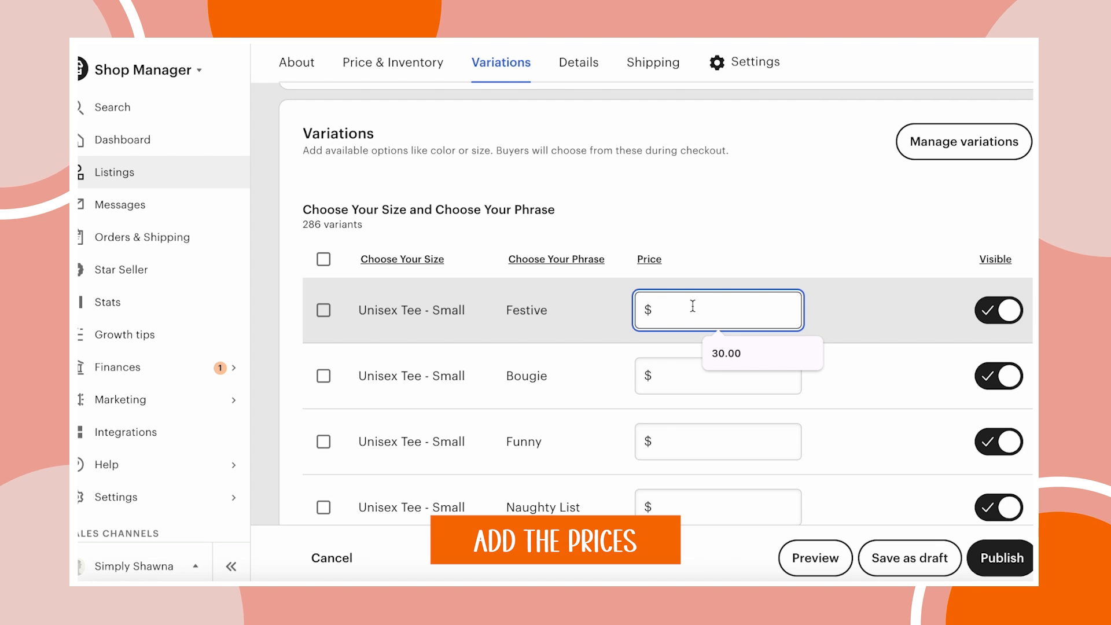
pyautogui.write('33')
pyautogui.click(674, 383)
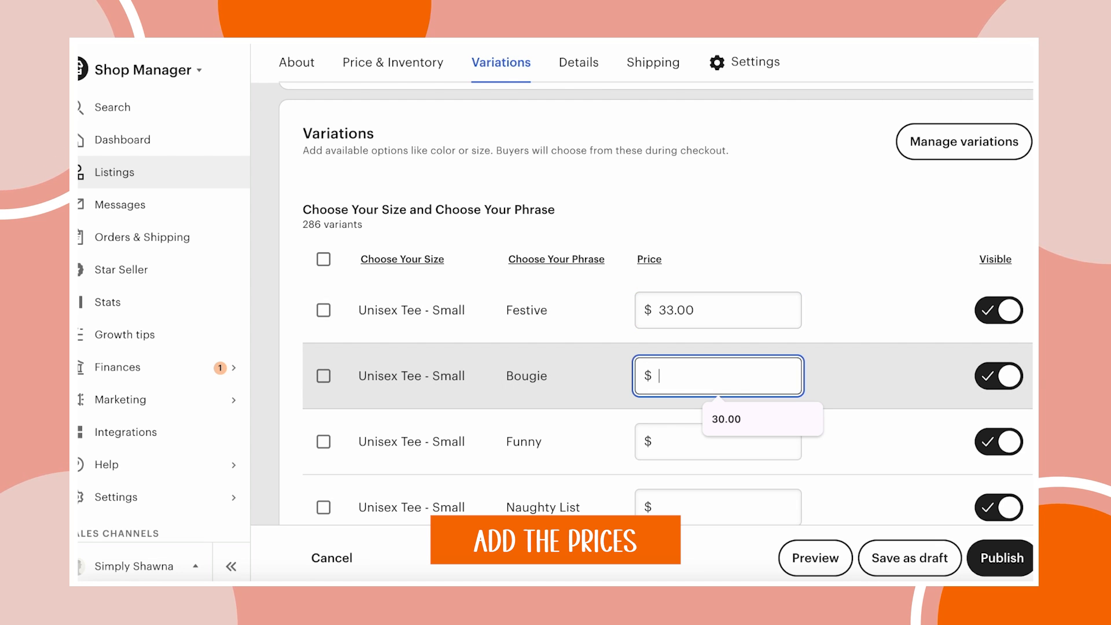
pyautogui.write('33')
pyautogui.click(660, 444)
pyautogui.scroll(-1, 663, 449)
pyautogui.scroll(-1, 663, 448)
pyautogui.write('33')
pyautogui.click(670, 402)
pyautogui.write('33')
pyautogui.scroll(-1, 679, 376)
pyautogui.click(674, 399)
pyautogui.write('33')
pyautogui.scroll(2, 688, 397)
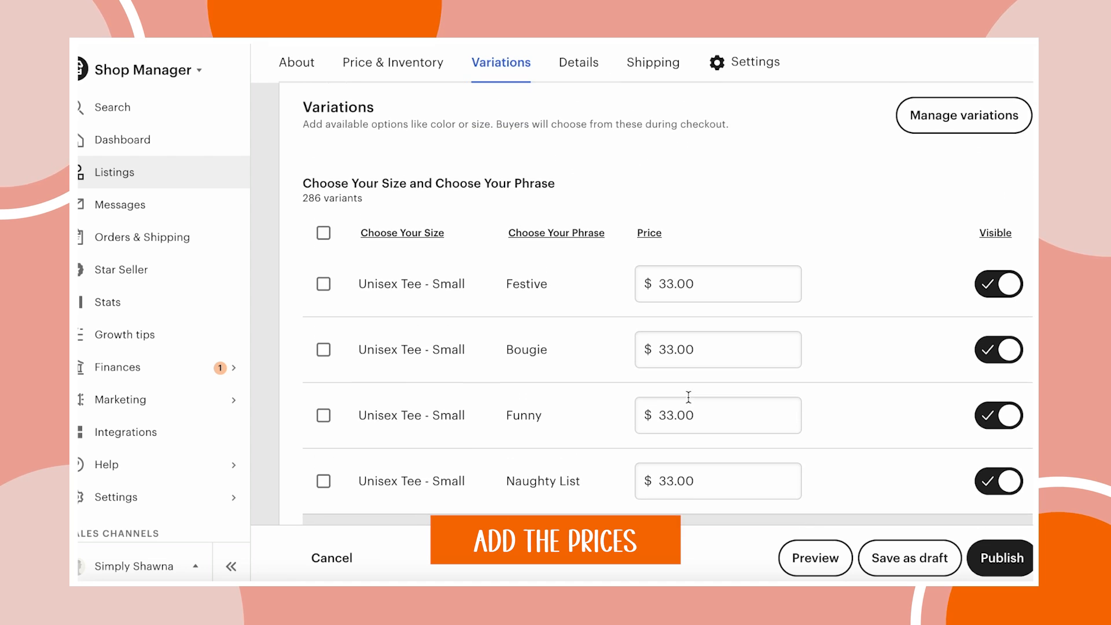
pyautogui.scroll(-1, 682, 434)
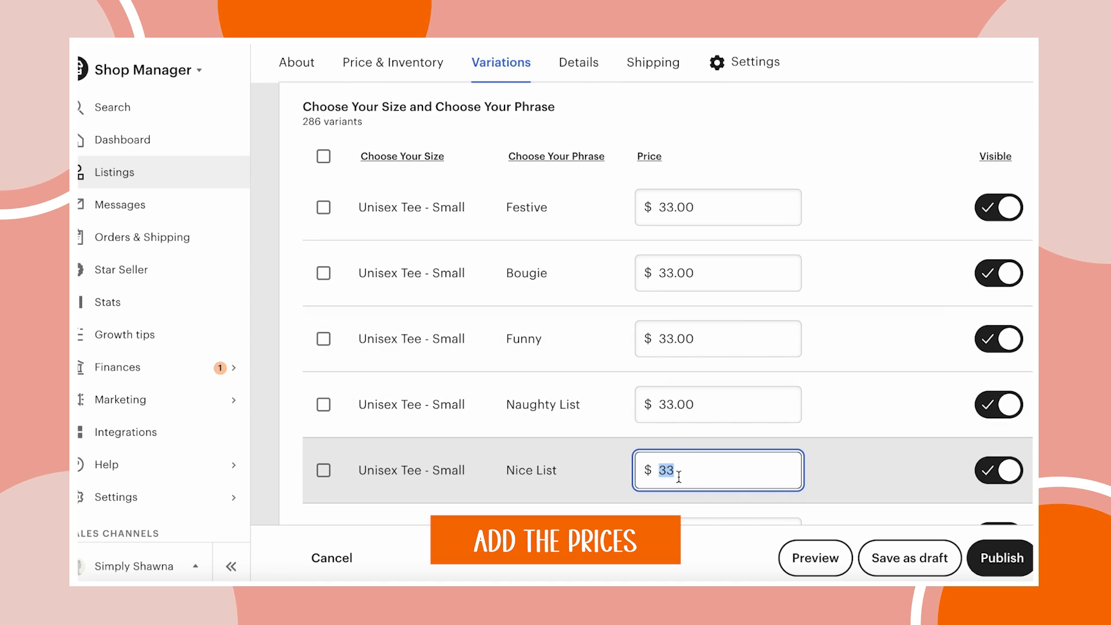
pyautogui.press('BackSpace')
# Change the variation settings so prices vary only for each Choose Your Size option, and apply
pyautogui.scroll(3, 810, 347)
pyautogui.click(931, 237)
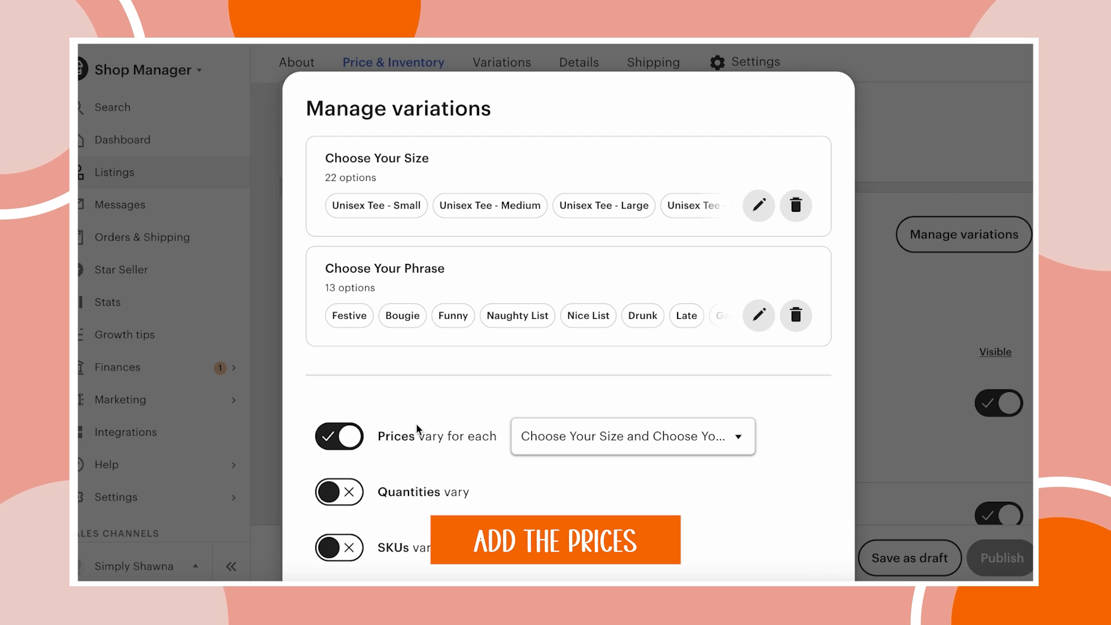
pyautogui.scroll(-2, 416, 428)
pyautogui.click(737, 338)
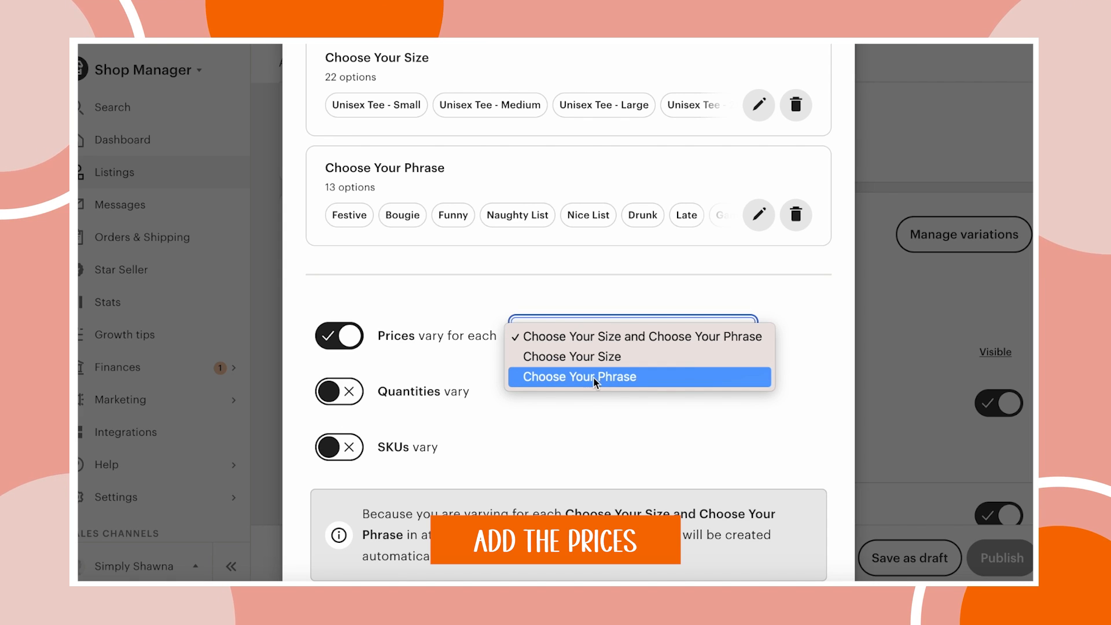
pyautogui.click(605, 360)
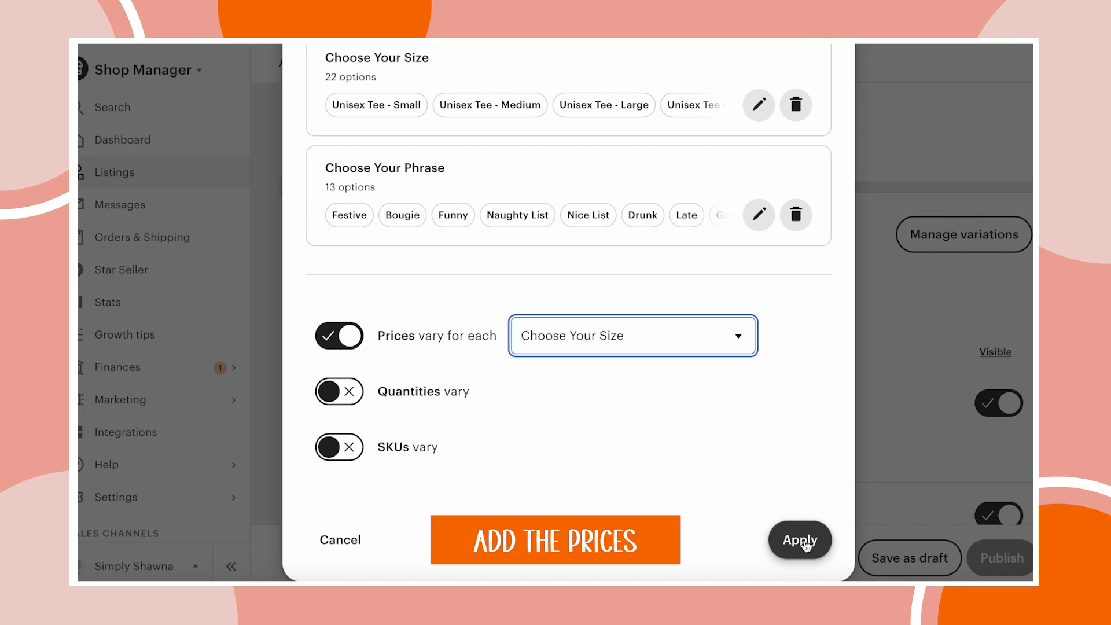
pyautogui.click(800, 540)
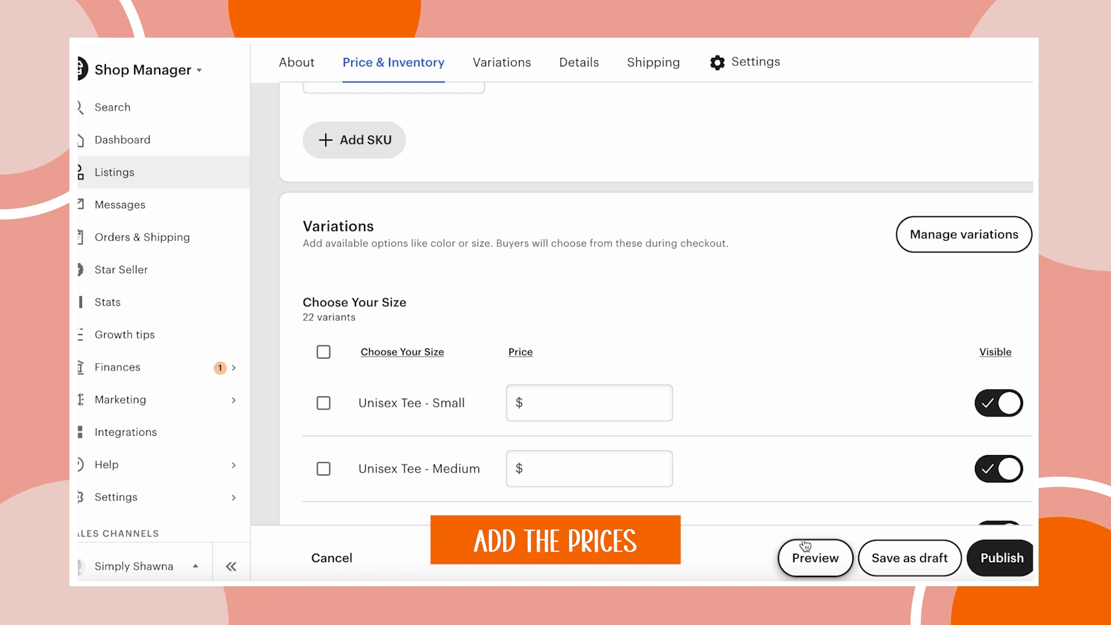
# Set the prices of Unisex Tee - Small, Medium and Large to $33
pyautogui.scroll(-3, 681, 346)
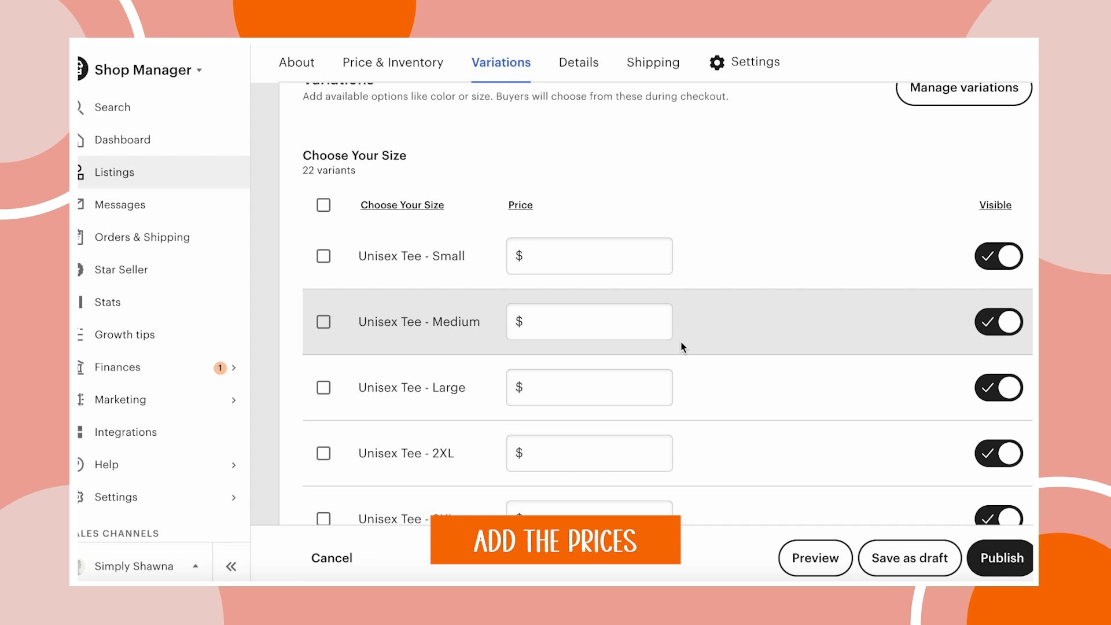
pyautogui.click(545, 255)
pyautogui.write('33.00')
pyautogui.click(548, 322)
pyautogui.write('33')
pyautogui.click(548, 387)
pyautogui.write('33')
# Set the Unisex Tee prices to $34 for 2XL, $35 for 3XL and 4XL, and $36 for 5XL
pyautogui.scroll(-1, 546, 383)
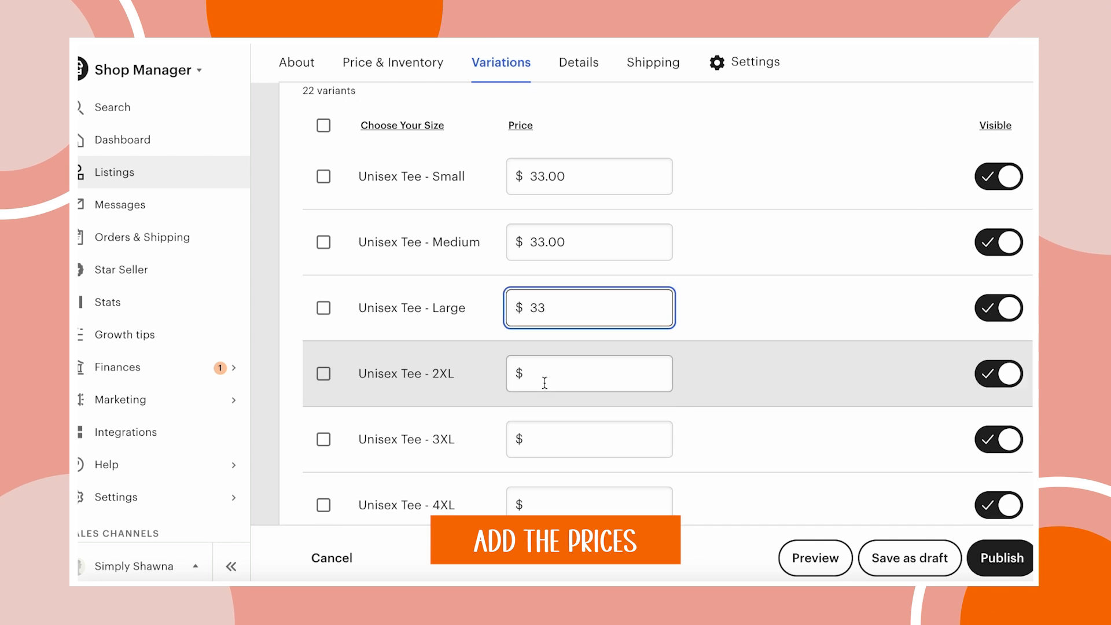
pyautogui.click(544, 379)
pyautogui.write('34')
pyautogui.click(547, 440)
pyautogui.write('3535')
pyautogui.scroll(-1, 561, 437)
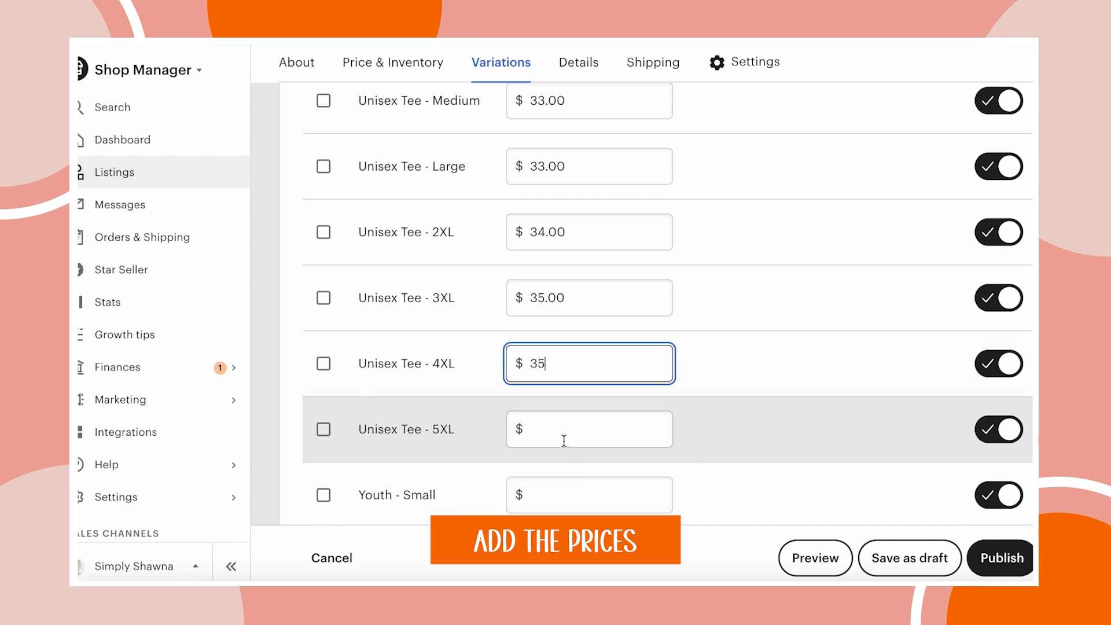
pyautogui.click(563, 436)
pyautogui.write('36')
# Set the prices of the youth sizes, Small through XL, to $33
pyautogui.scroll(-2, 567, 407)
pyautogui.click(567, 405)
pyautogui.write('33')
pyautogui.click(548, 363)
pyautogui.write('33')
# Set the prices of the toddler sizes T2 through T5 to $33
pyautogui.scroll(-2, 548, 324)
pyautogui.click(547, 280)
pyautogui.write('33')
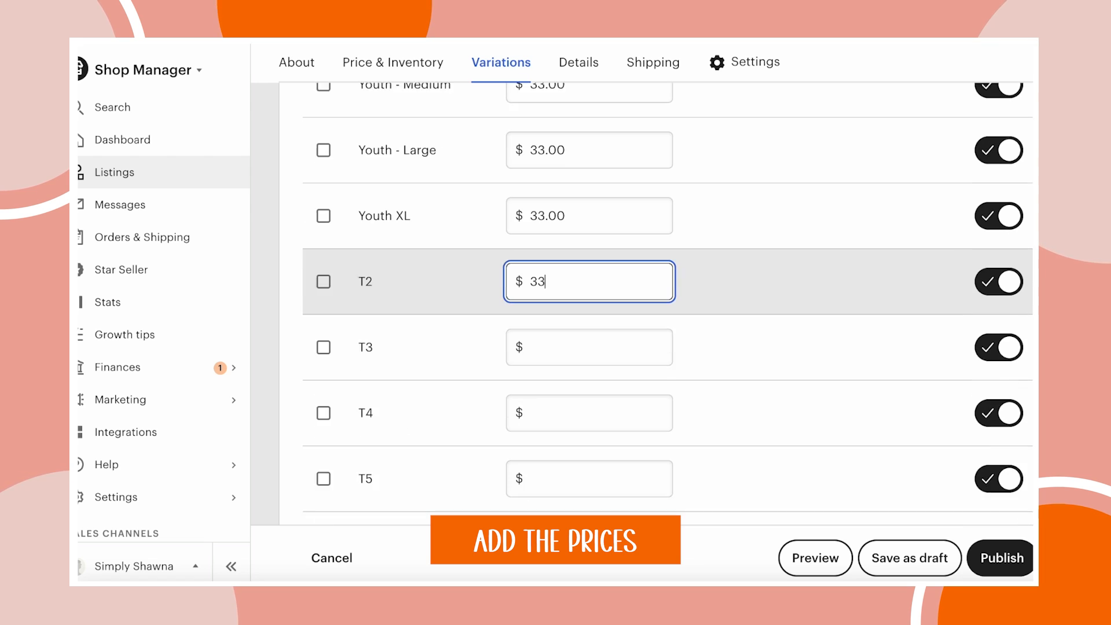
pyautogui.click(547, 347)
pyautogui.write('33')
pyautogui.scroll(-2, 547, 342)
pyautogui.write('33')
# Set the prices of the Baby Shirt sizes 6-12 M, 12-18 M and 18-24 M to $33
pyautogui.scroll(-1, 546, 319)
pyautogui.click(546, 317)
pyautogui.write('33')
pyautogui.scroll(-2, 545, 317)
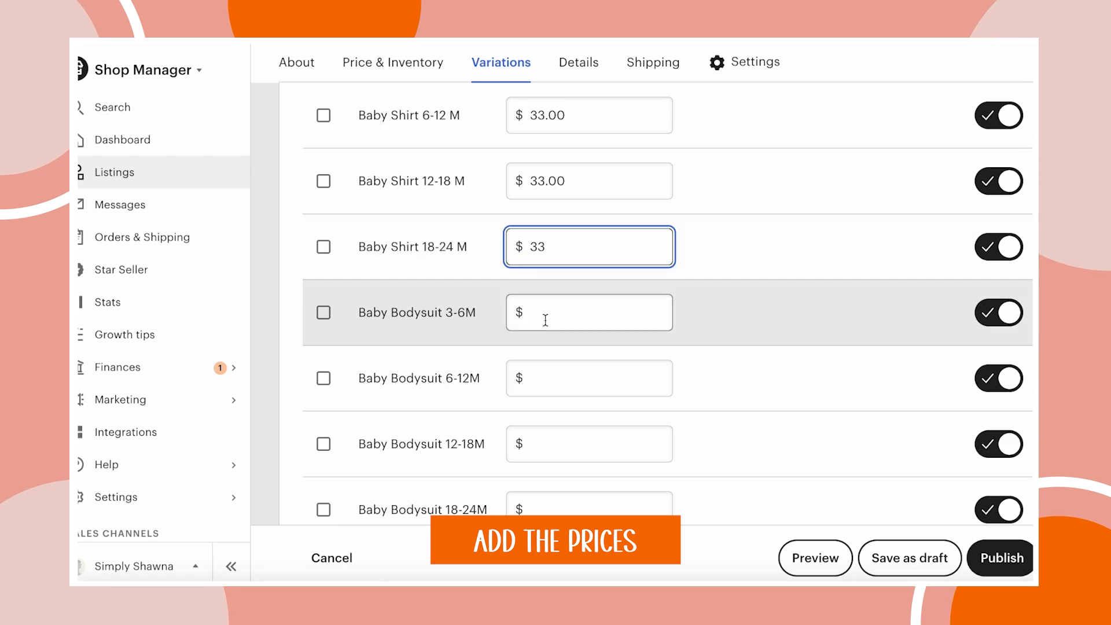
# Set the prices of the Baby Bodysuit sizes 3-6M through 18-24M to $33 and the Unisex Tee 5XL price to $14
pyautogui.click(546, 231)
pyautogui.write('33')
pyautogui.scroll(10, 585, 384)
pyautogui.moveTo(585, 376); pyautogui.dragTo(521, 370)
pyautogui.write('14')
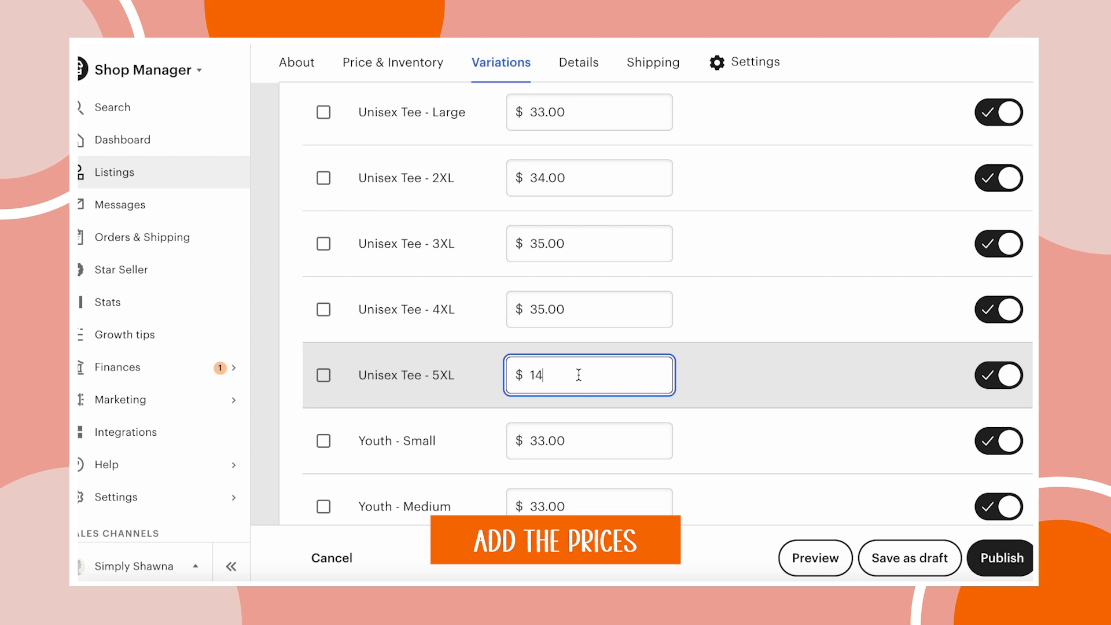
pyautogui.click(579, 440)
# Set the listing's quantity to 999
pyautogui.scroll(-2, 771, 437)
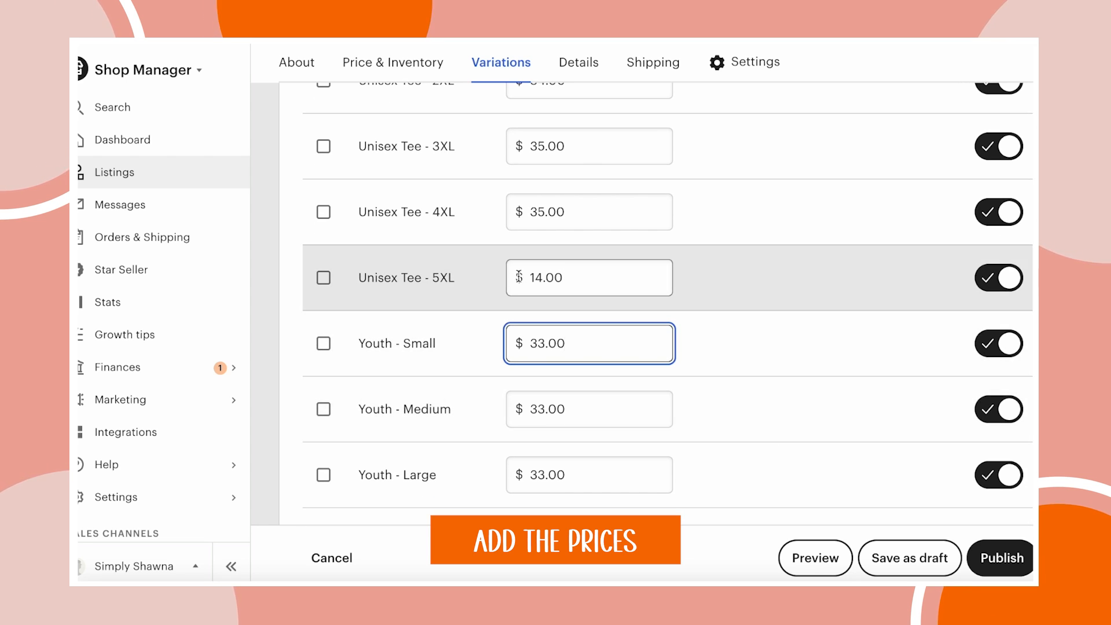
pyautogui.scroll(-10, 567, 277)
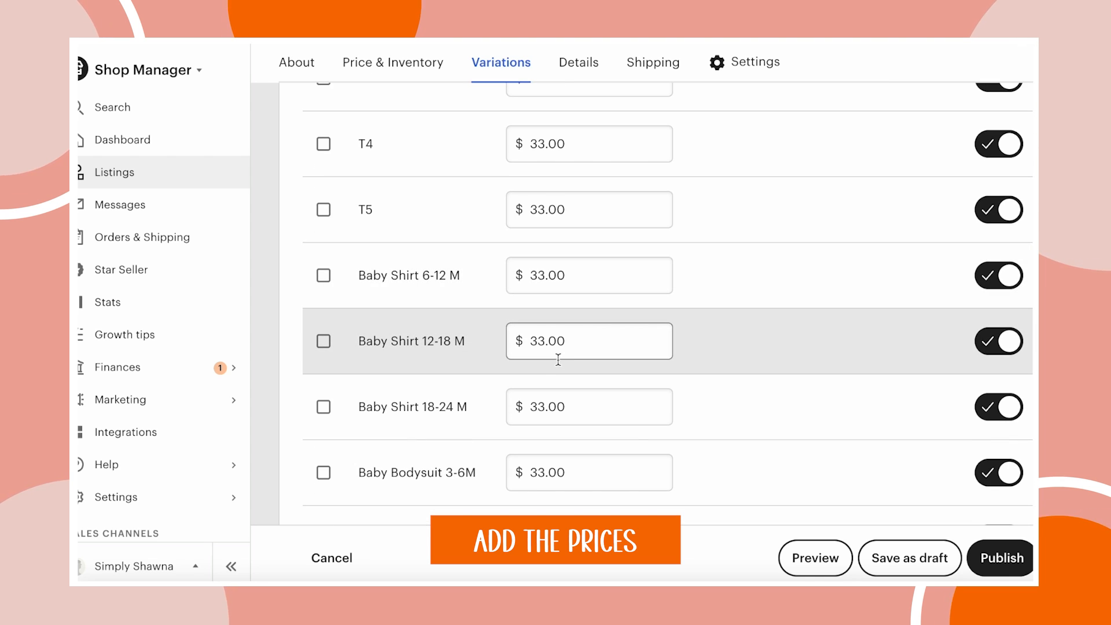
pyautogui.scroll(6, 563, 258)
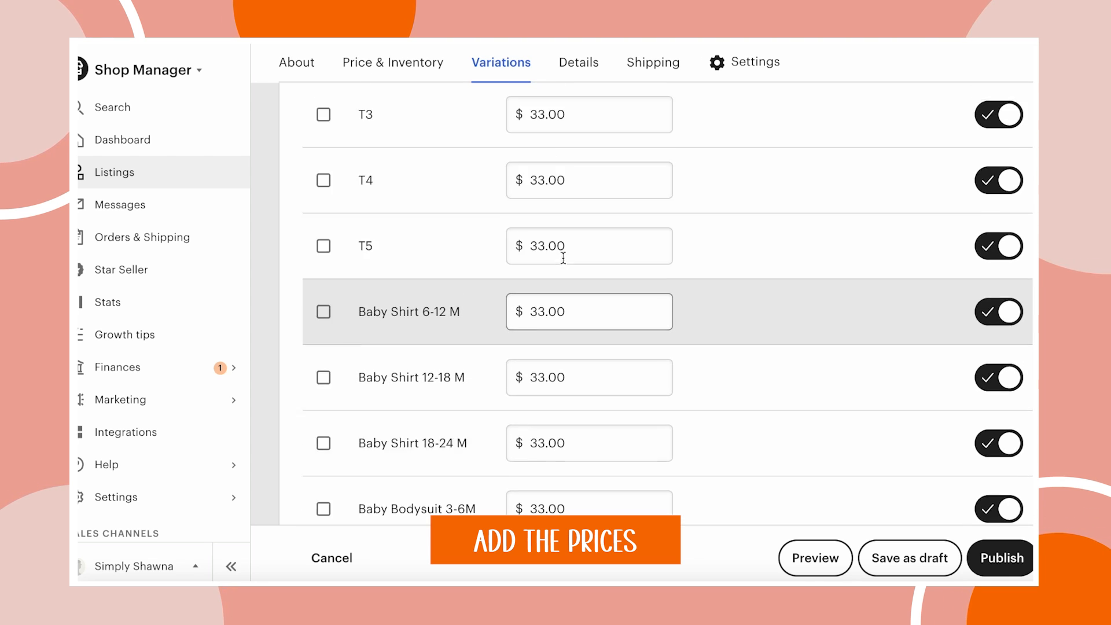
pyautogui.scroll(5, 563, 258)
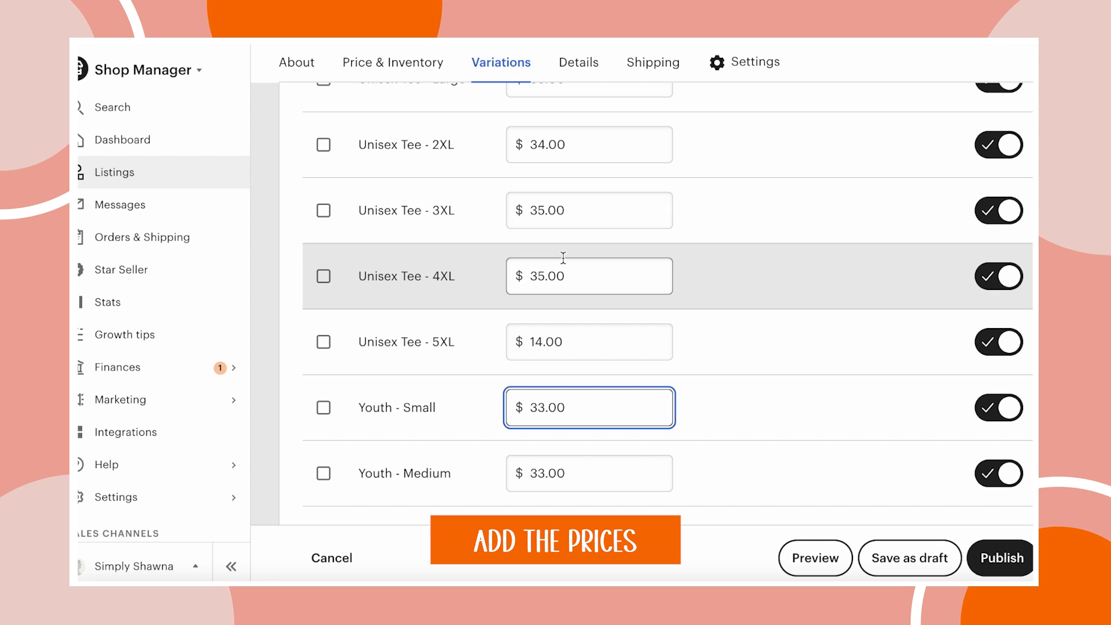
pyautogui.scroll(-4, 563, 258)
pyautogui.scroll(10, 563, 258)
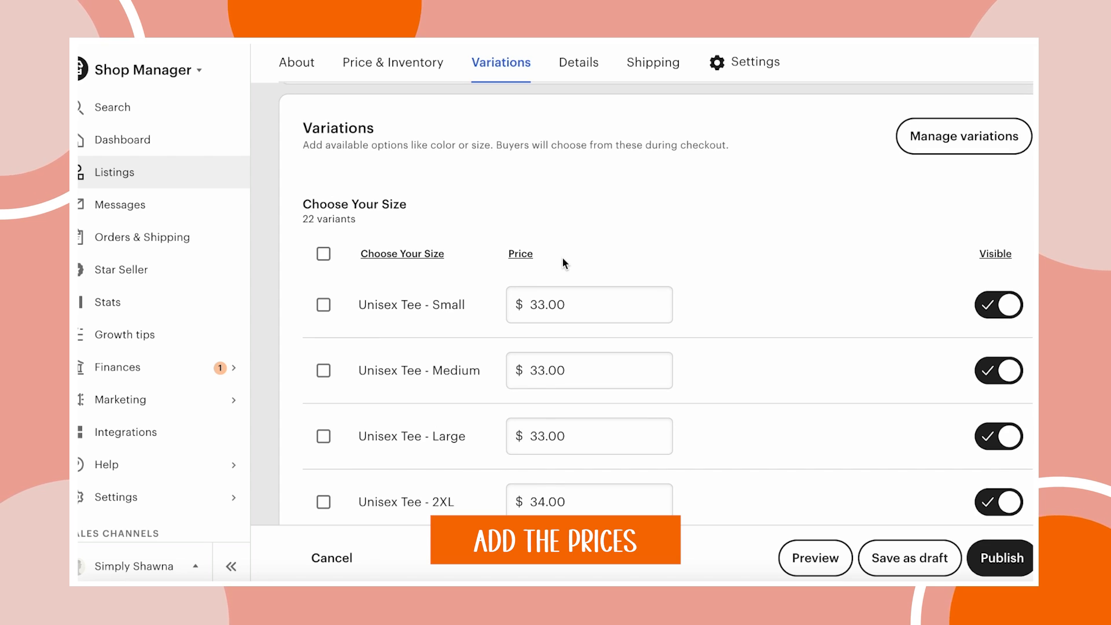
pyautogui.scroll(5, 564, 264)
pyautogui.click(451, 271)
pyautogui.write('9')
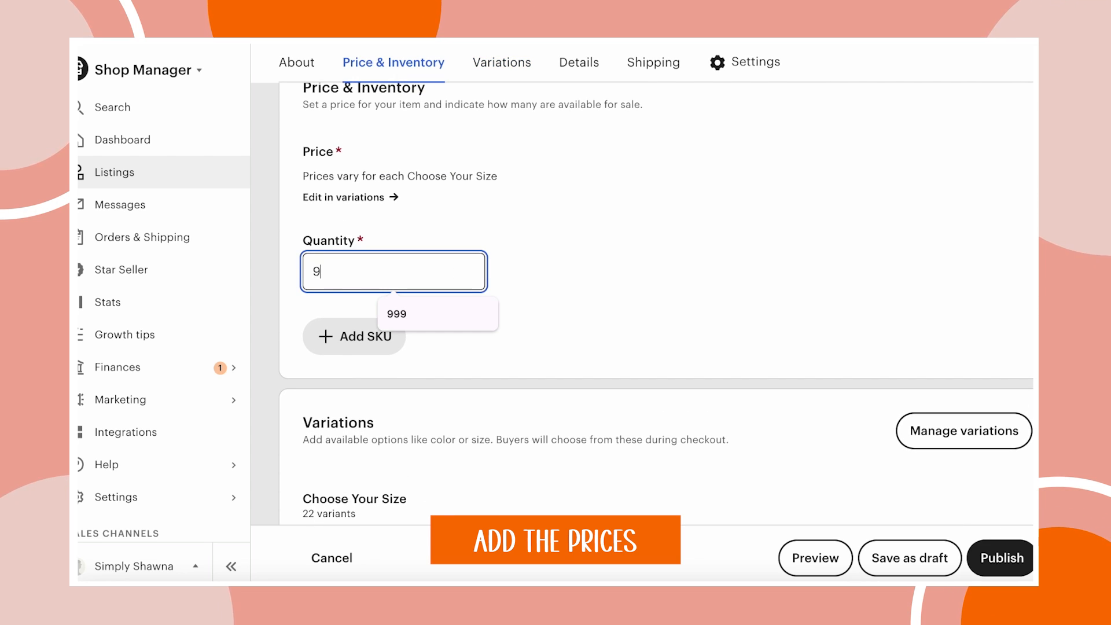
pyautogui.write('99')
pyautogui.click(743, 259)
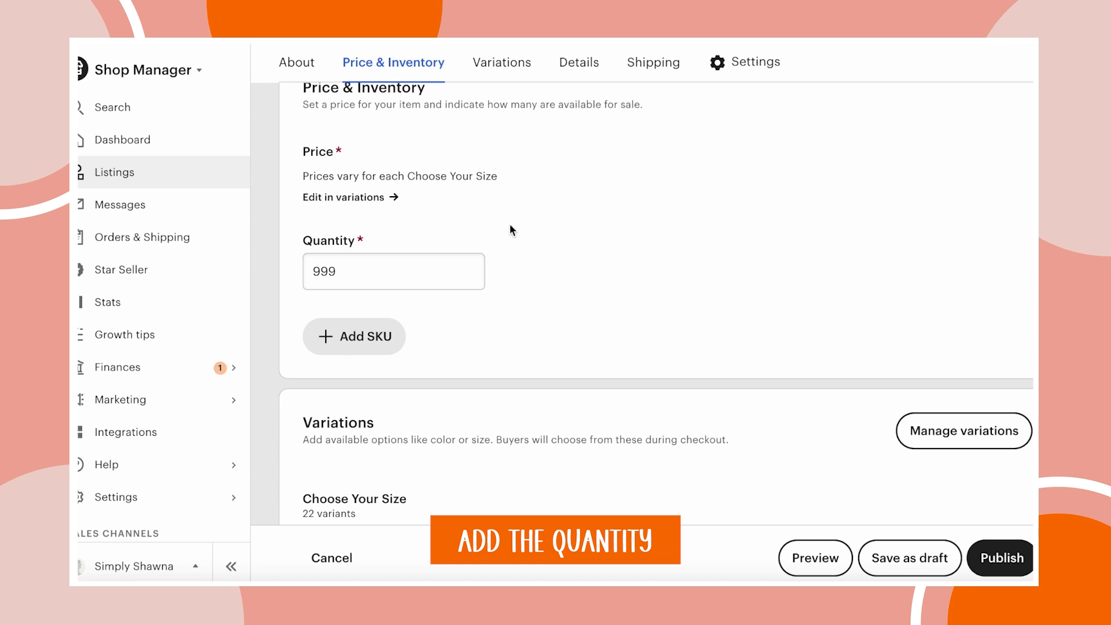
# Review the options of the Choose Your Phrase variation, including Custom, and leave the variation settings without changes
pyautogui.scroll(3, 503, 227)
pyautogui.scroll(1, 498, 226)
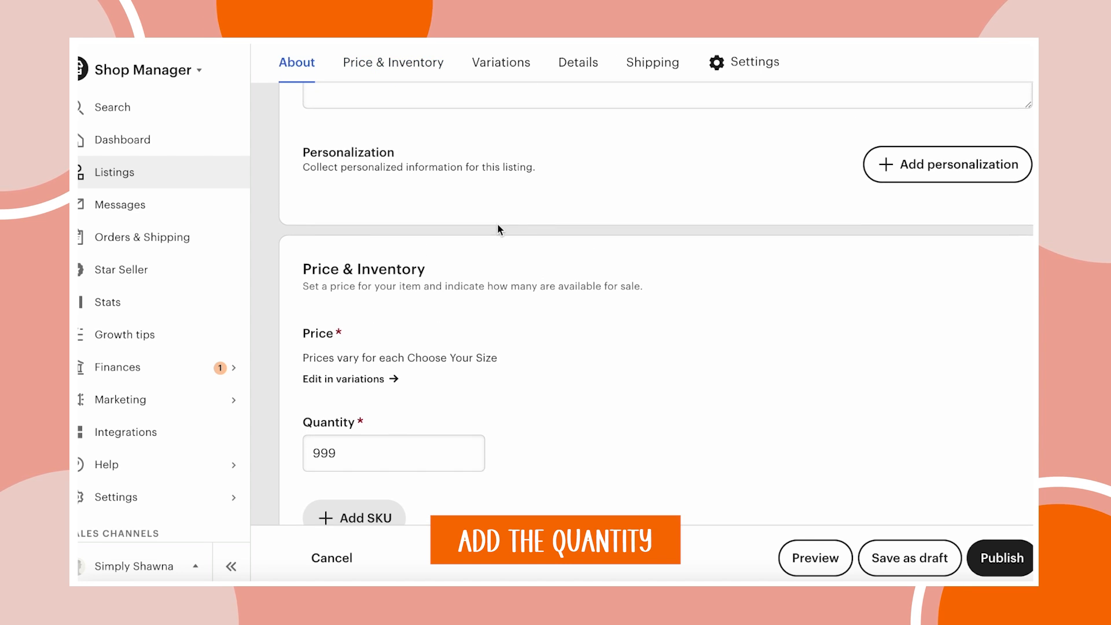
pyautogui.scroll(-10, 887, 225)
pyautogui.scroll(-8, 886, 224)
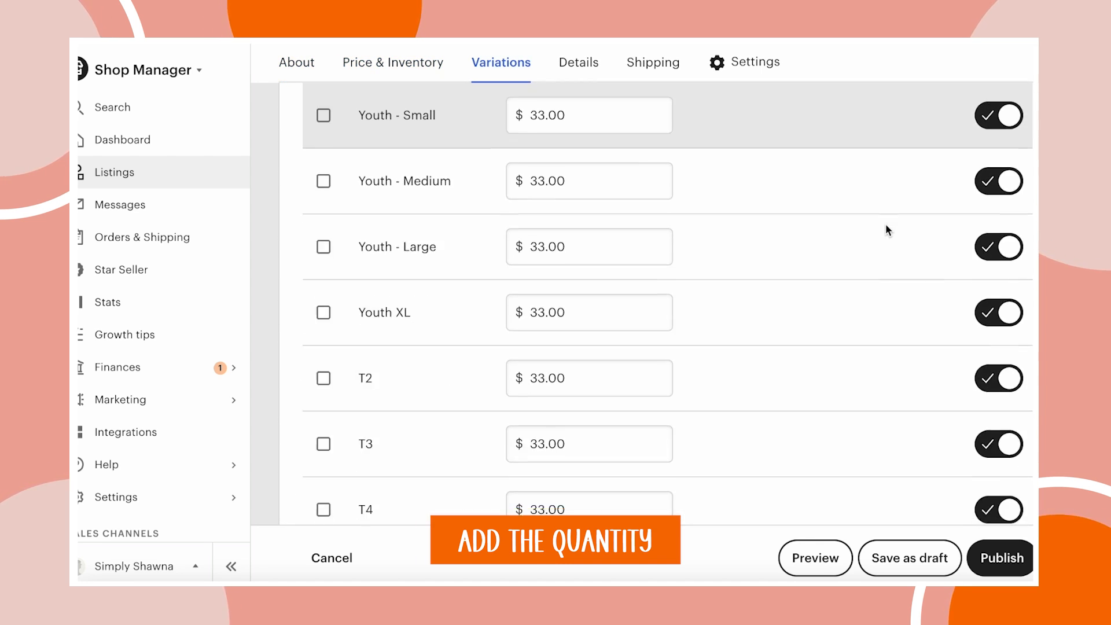
pyautogui.scroll(12, 885, 223)
pyautogui.click(920, 253)
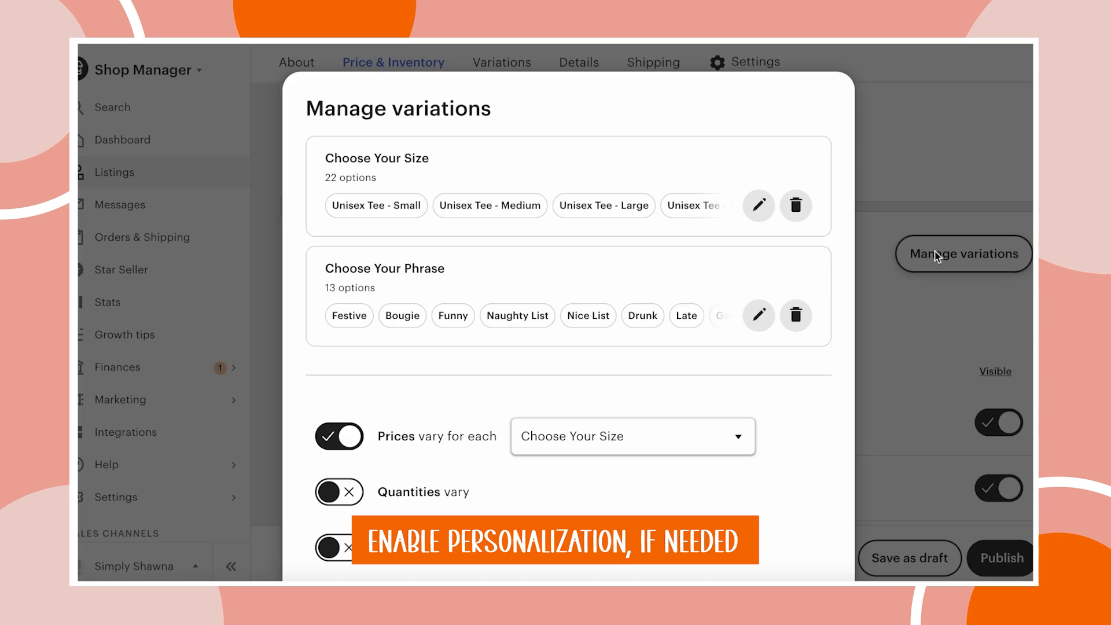
pyautogui.click(755, 312)
pyautogui.scroll(-15, 652, 354)
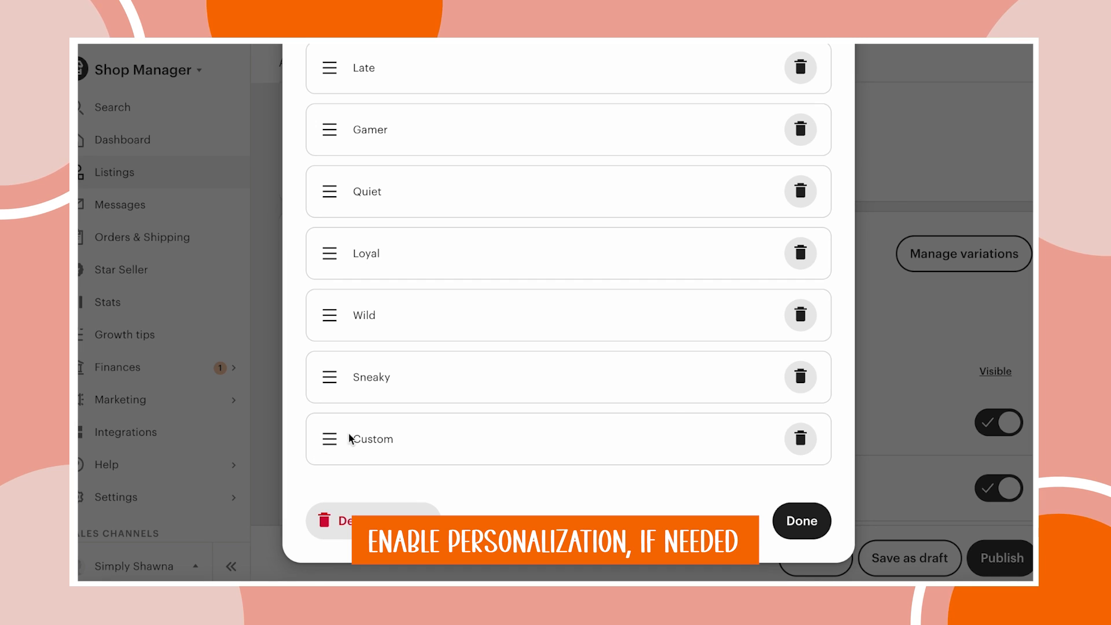
pyautogui.click(778, 523)
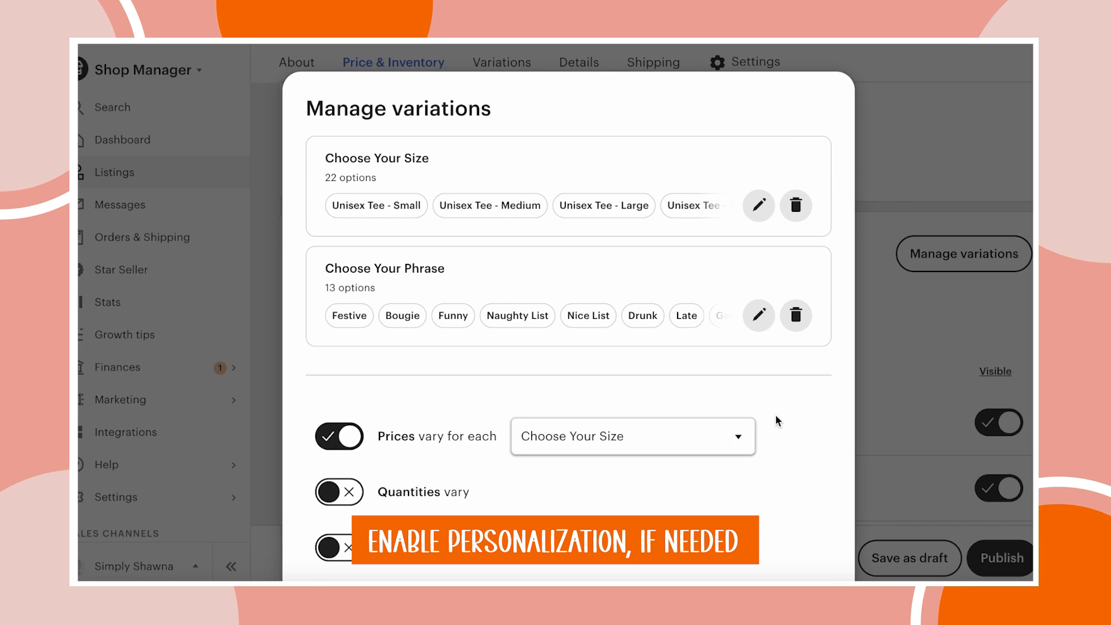
pyautogui.scroll(-2, 778, 421)
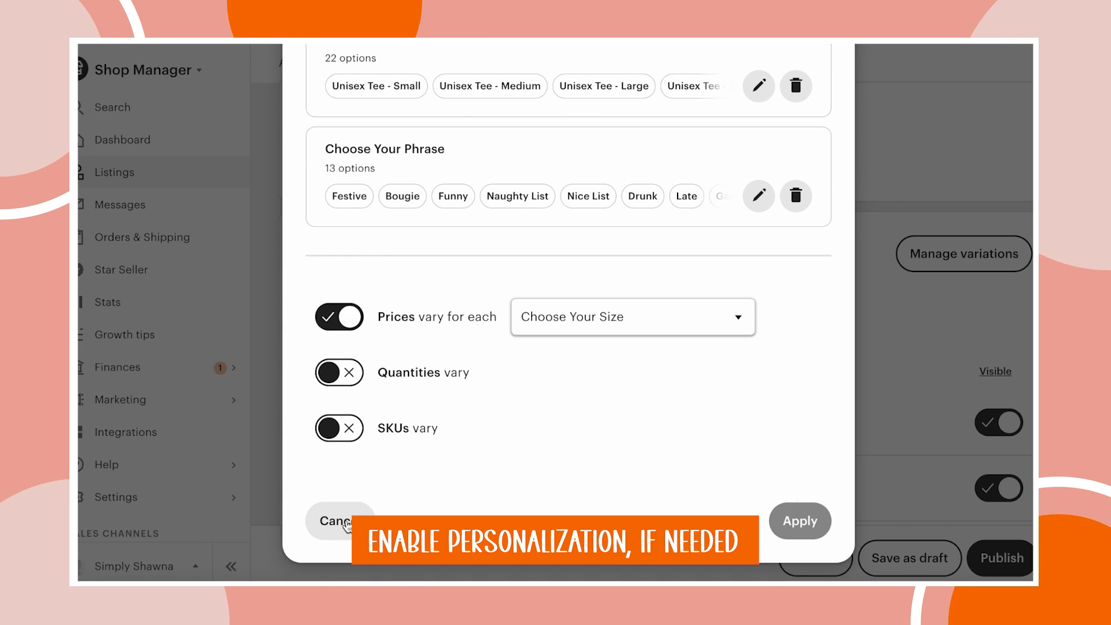
pyautogui.click(345, 524)
# Add personalization with the instructions "If you chose CUSTOM from the drop down menu please let us know what you would like written on your shirt."
pyautogui.scroll(10, 704, 364)
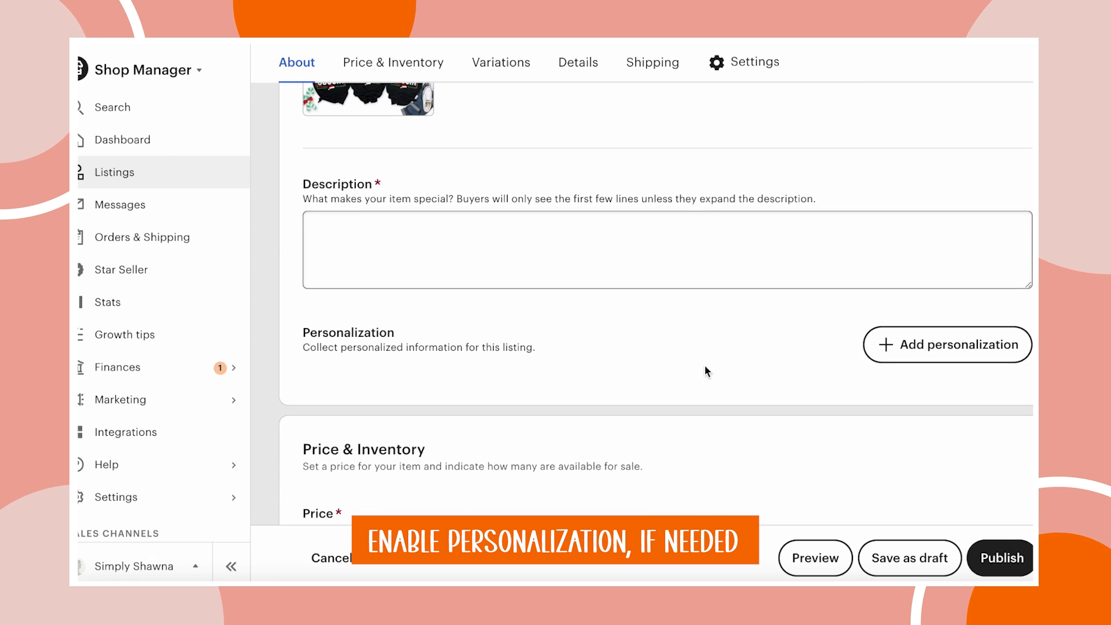
pyautogui.click(949, 349)
pyautogui.scroll(-1, 463, 353)
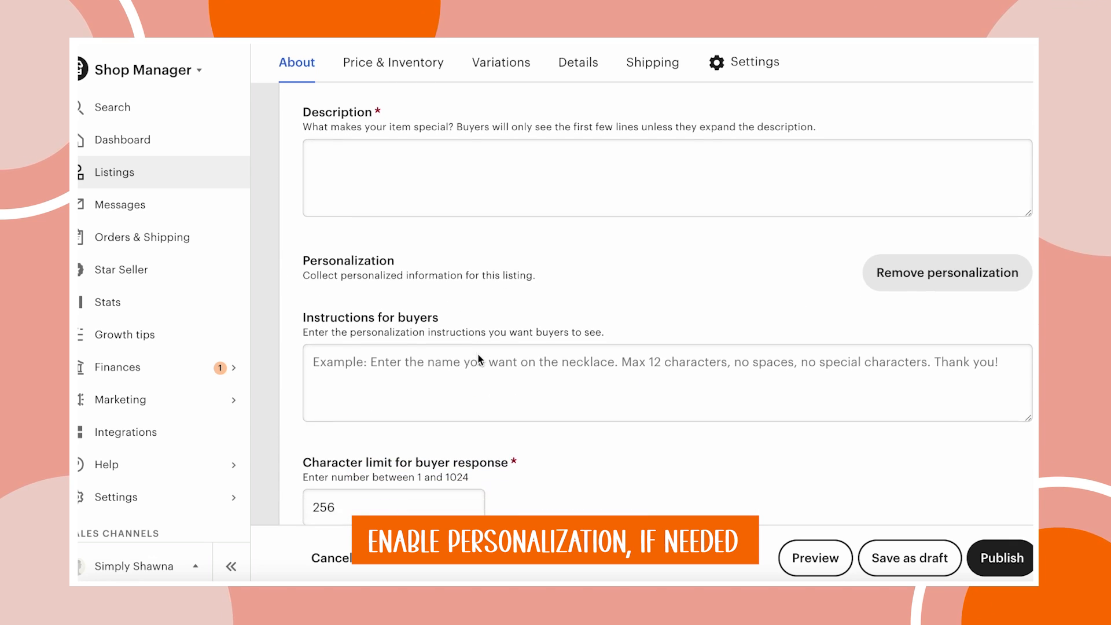
pyautogui.scroll(-1, 478, 359)
pyautogui.click(443, 352)
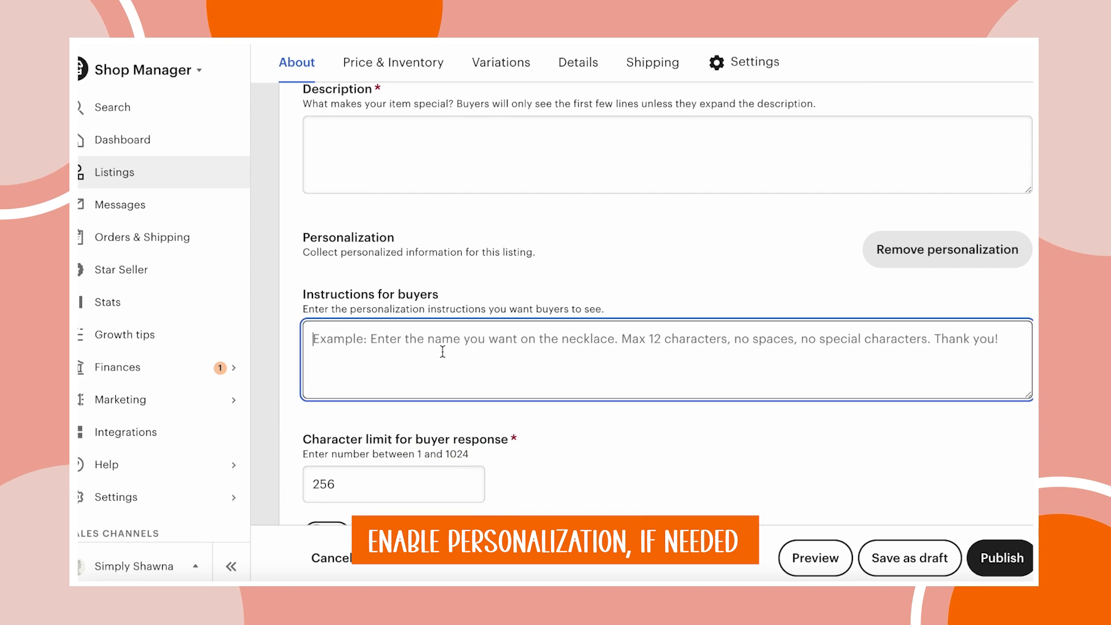
pyautogui.write('If you chose CUSTOM from the drop down menu please let us know what you would')
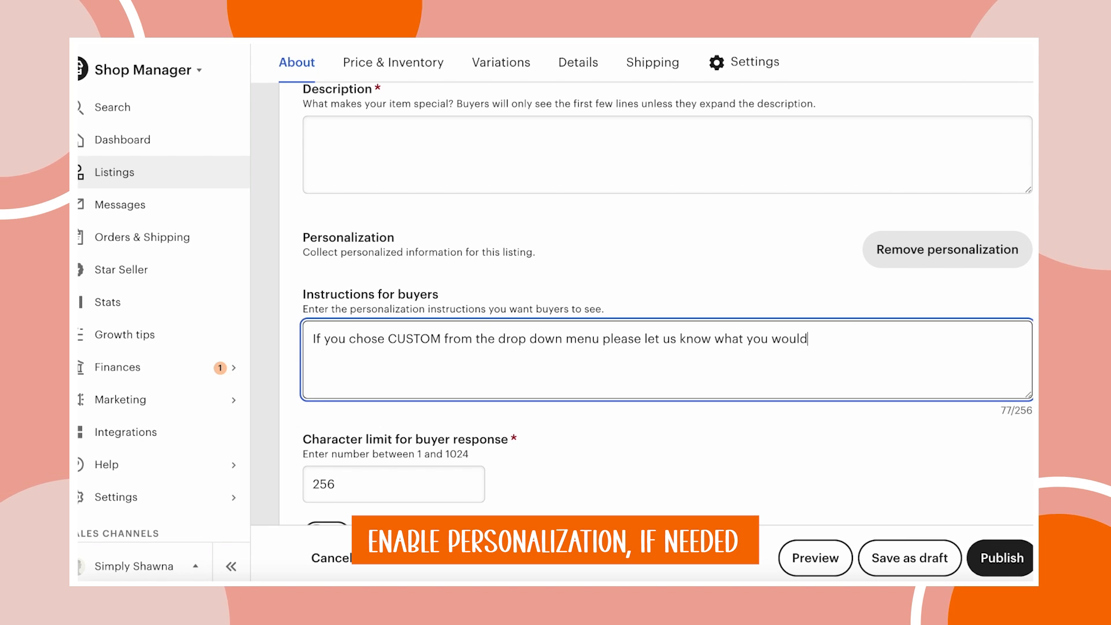
pyautogui.write(' li')
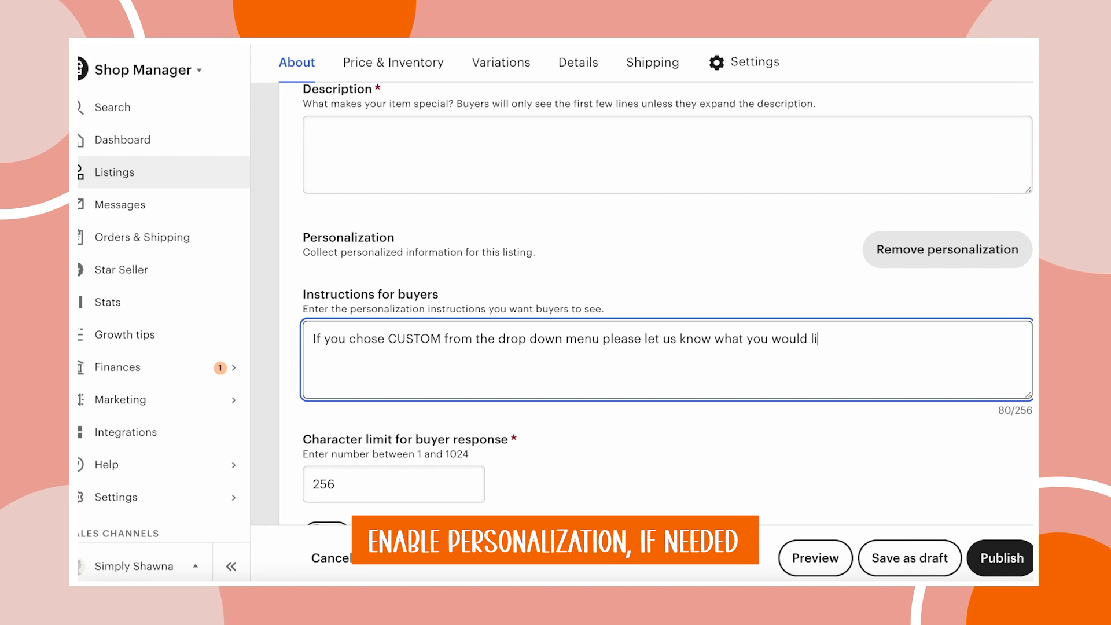
pyautogui.write('ke written on your shirt.')
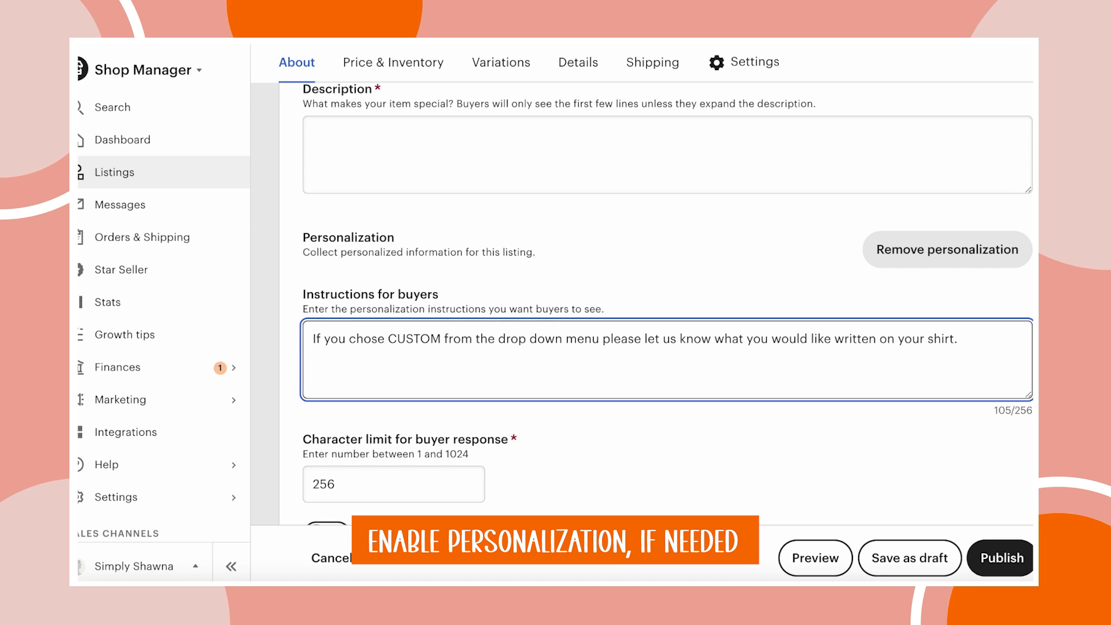
# Make the personalization optional for the buyer
pyautogui.scroll(-2, 665, 289)
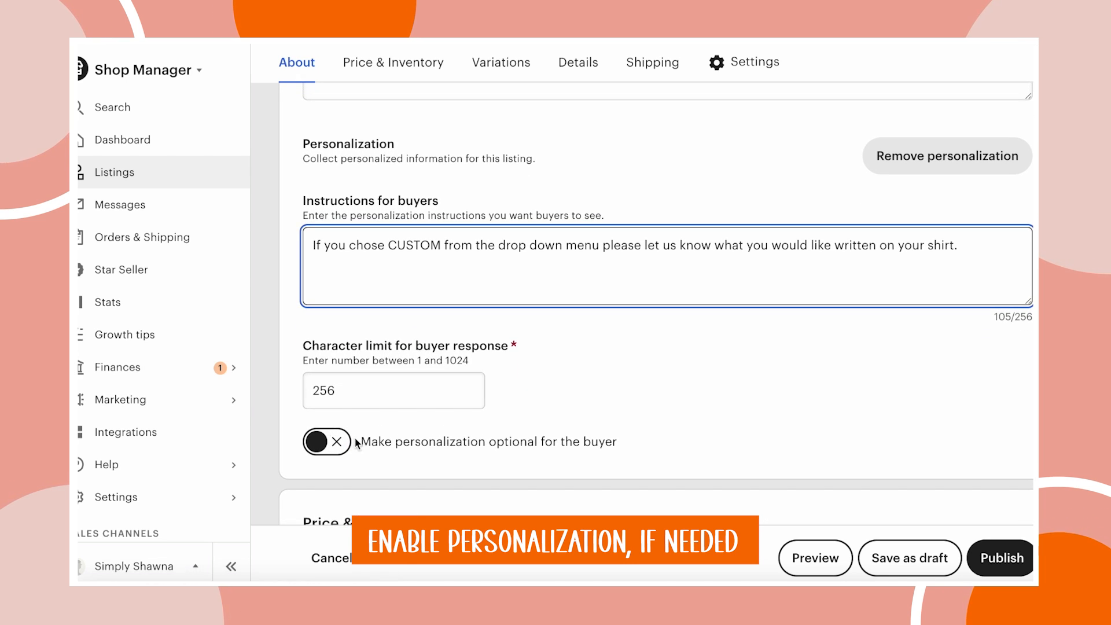
pyautogui.click(321, 443)
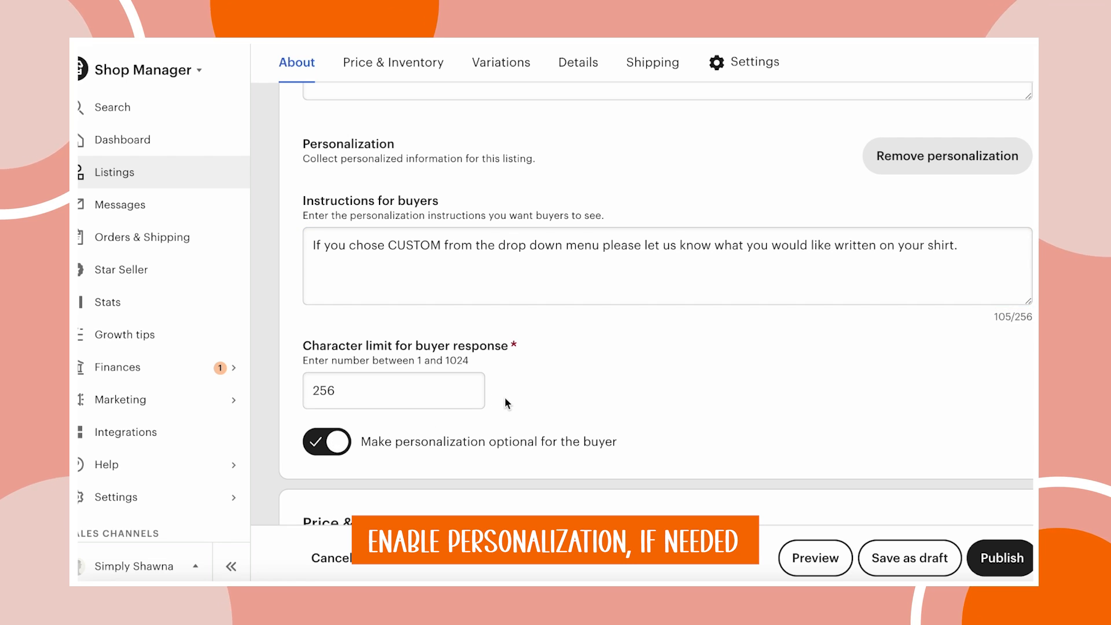
pyautogui.scroll(-1, 505, 400)
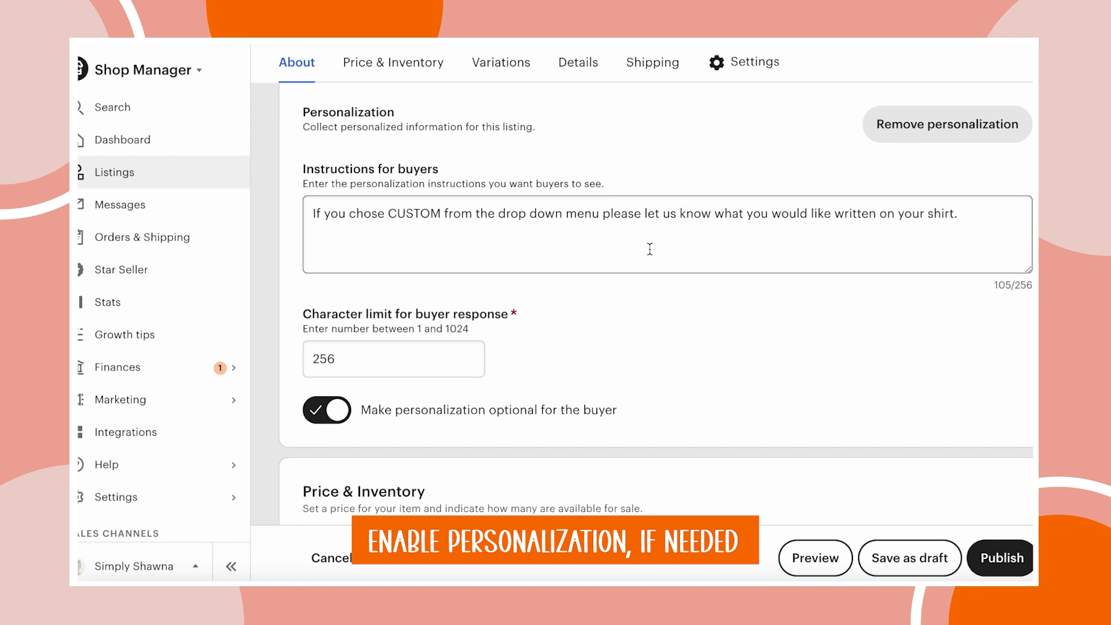
# Choose a primary color in the listing's attributes
pyautogui.scroll(-3, 556, 414)
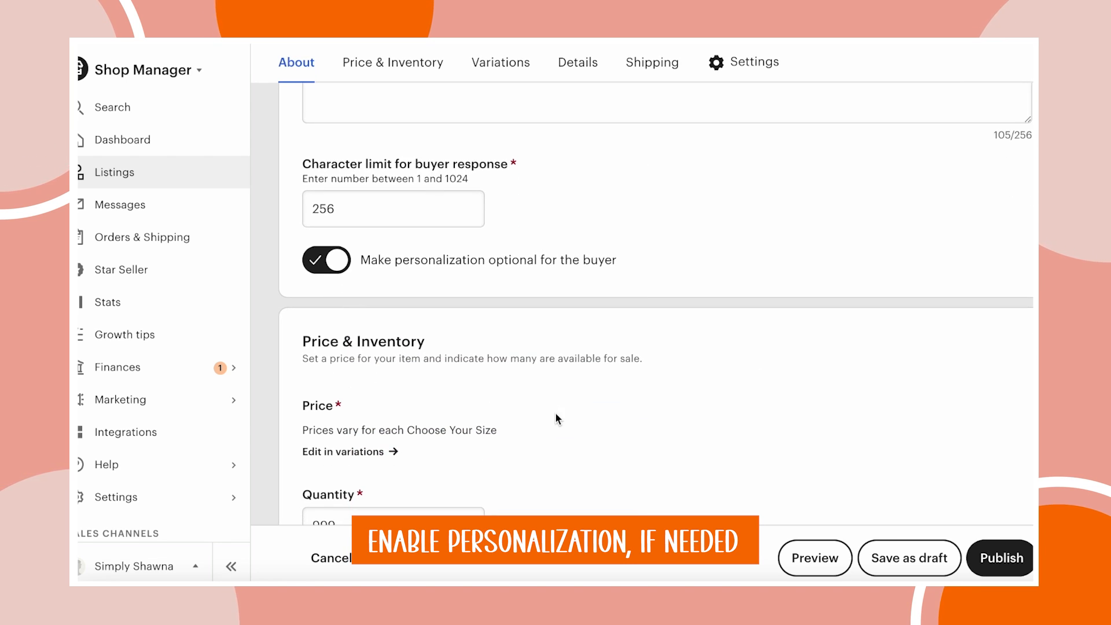
pyautogui.scroll(-1, 554, 412)
pyautogui.scroll(-5, 556, 416)
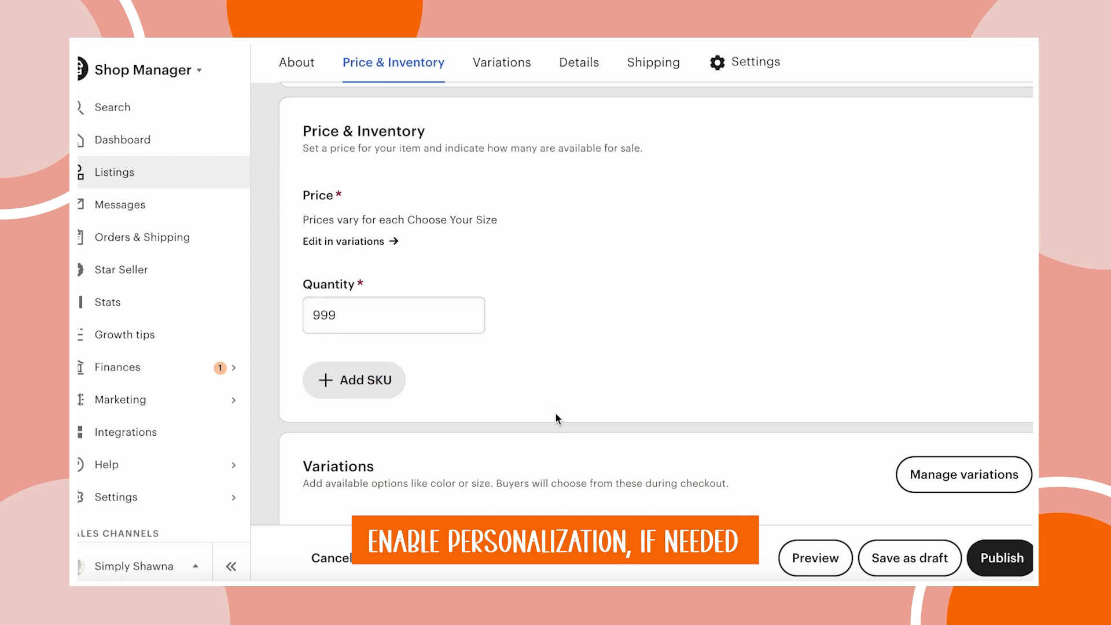
pyautogui.scroll(-14, 555, 412)
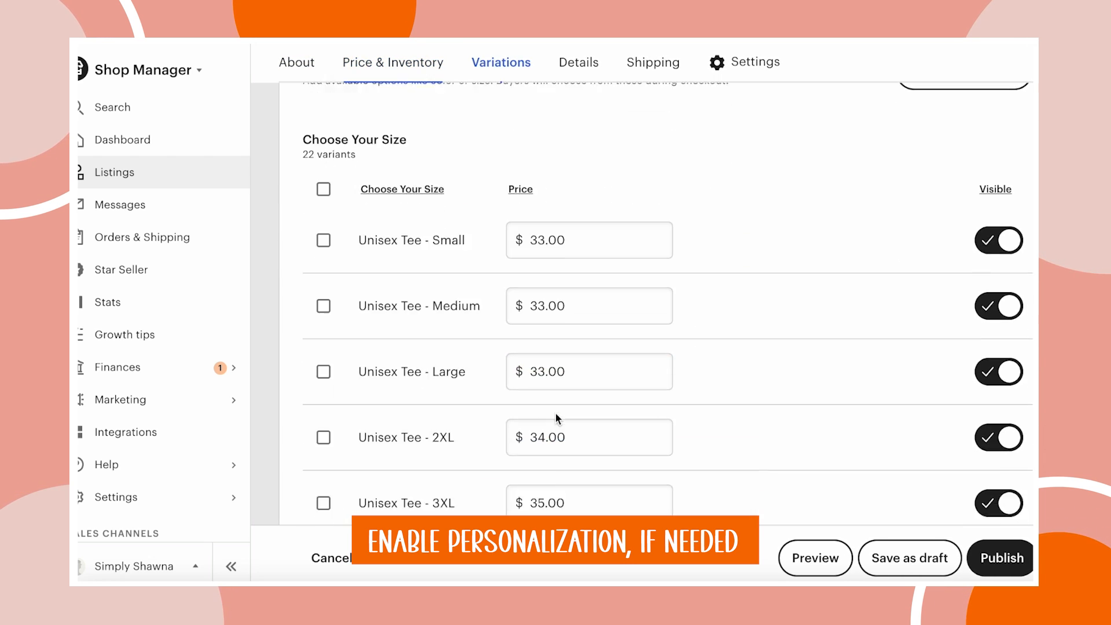
pyautogui.scroll(-15, 556, 413)
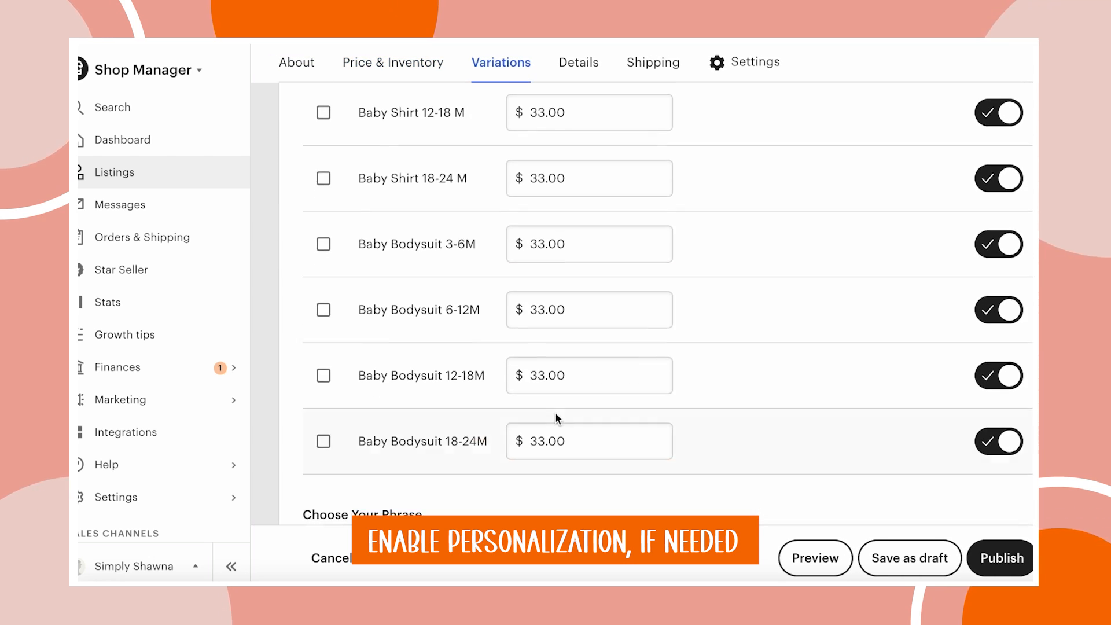
pyautogui.scroll(-14, 554, 412)
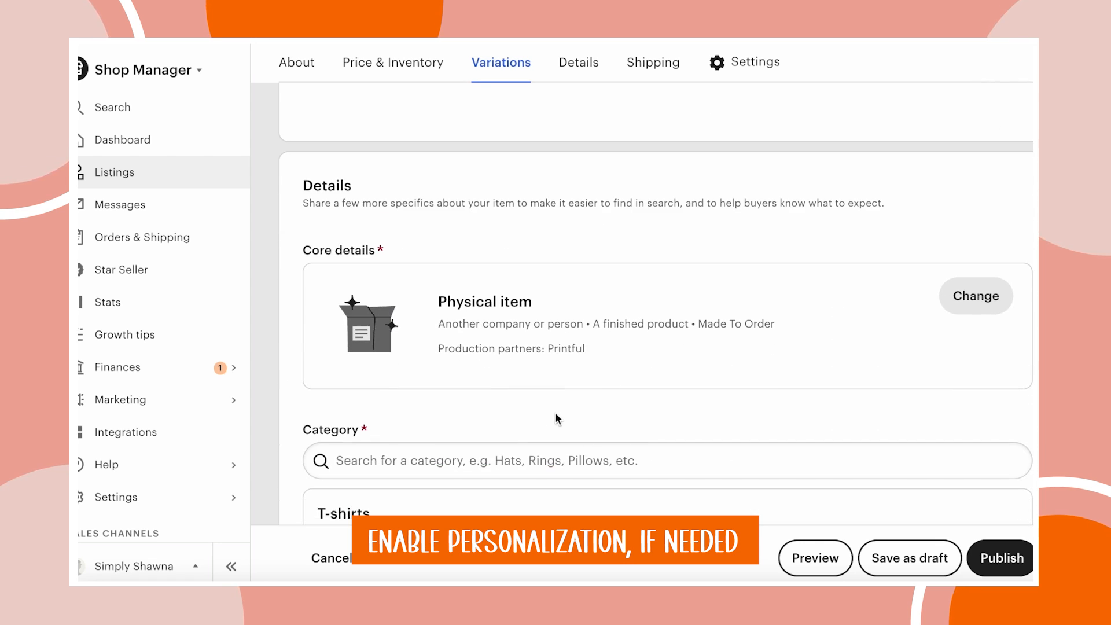
pyautogui.scroll(-6, 554, 412)
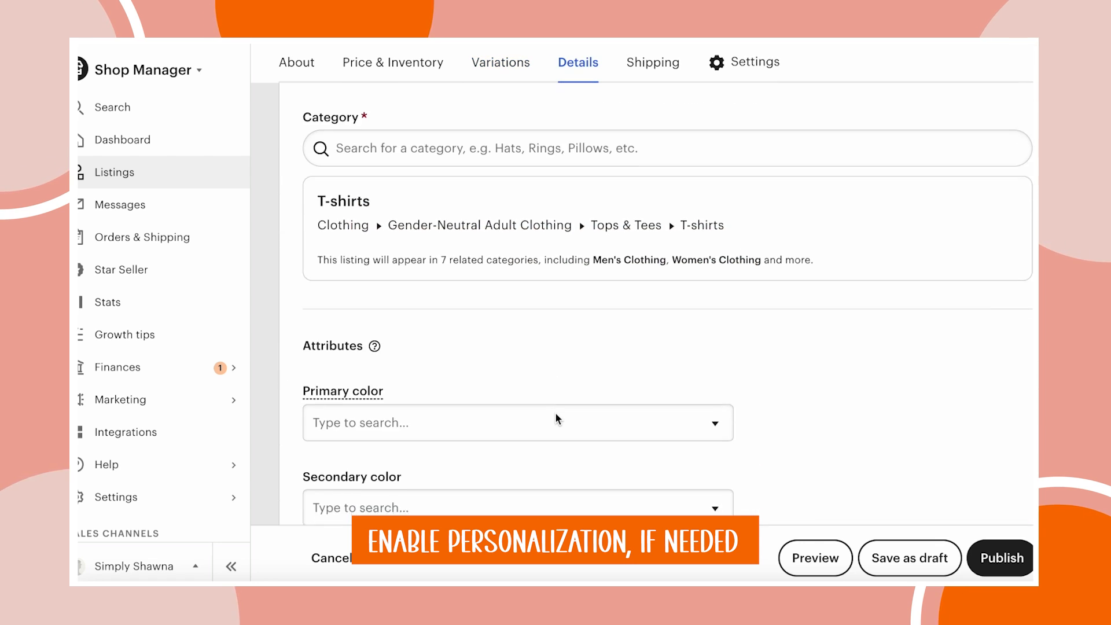
pyautogui.click(463, 240)
pyautogui.click(459, 293)
# Set the sleeve length attribute to Short sleeve
pyautogui.scroll(-1, 499, 319)
pyautogui.scroll(-5, 630, 325)
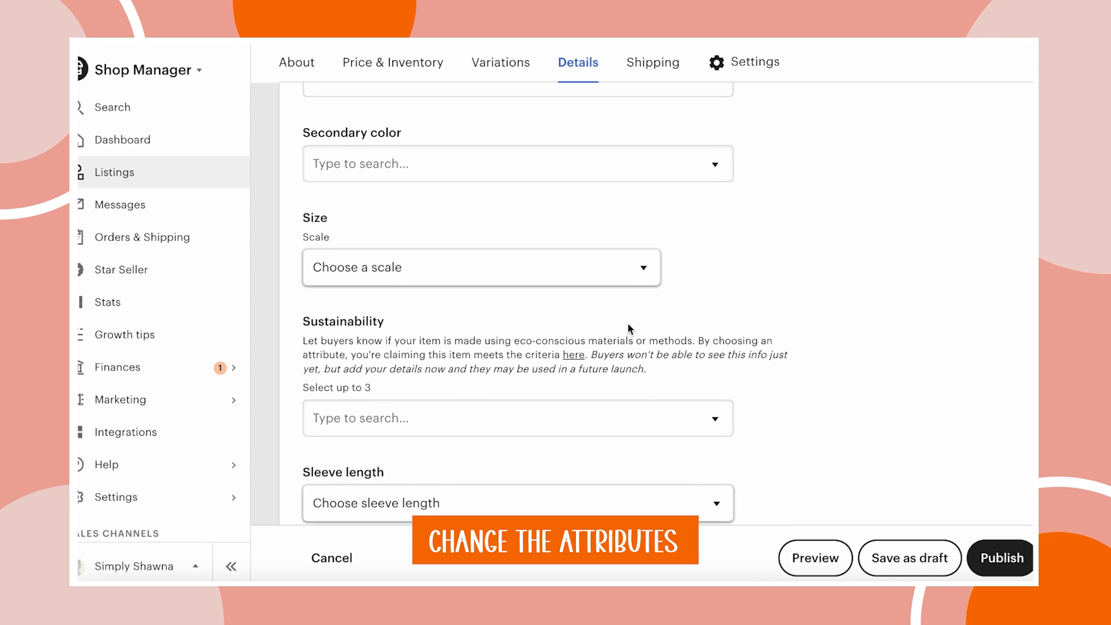
pyautogui.click(534, 328)
pyautogui.click(439, 360)
# Show all the attributes of the T-shirt category and set the neckline to Crew
pyautogui.scroll(-1, 579, 347)
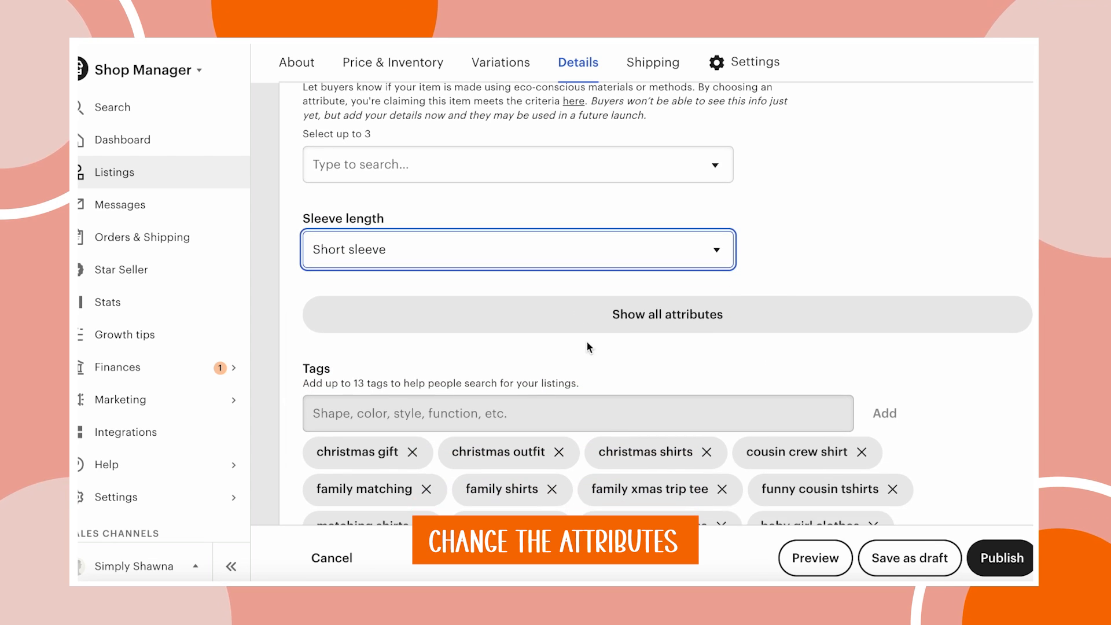
pyautogui.click(596, 322)
pyautogui.scroll(-1, 677, 281)
pyautogui.click(677, 280)
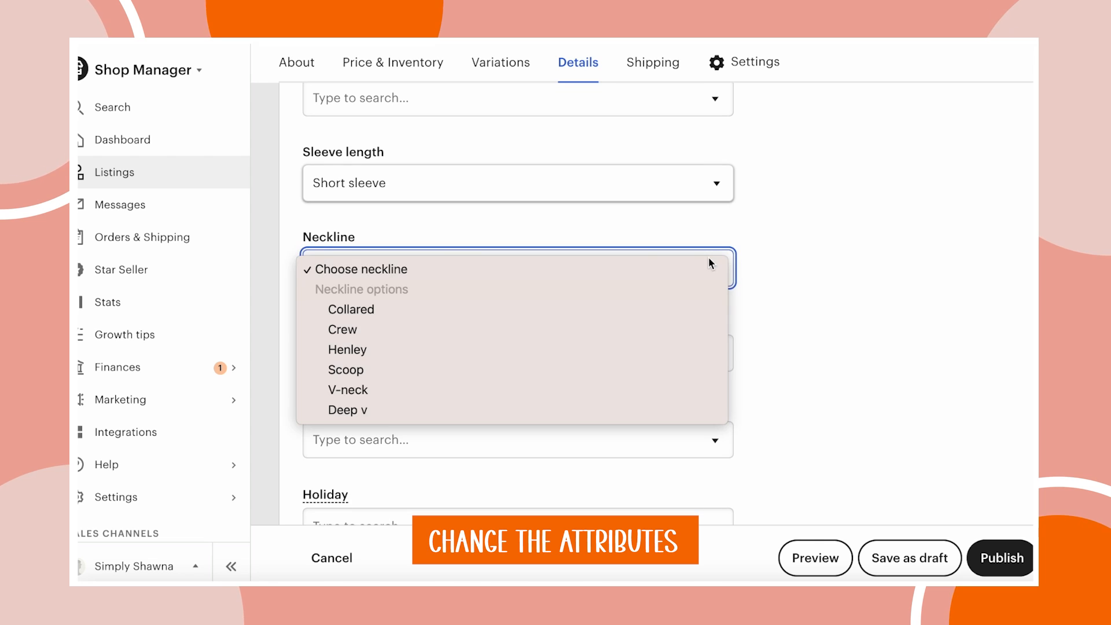
pyautogui.click(484, 337)
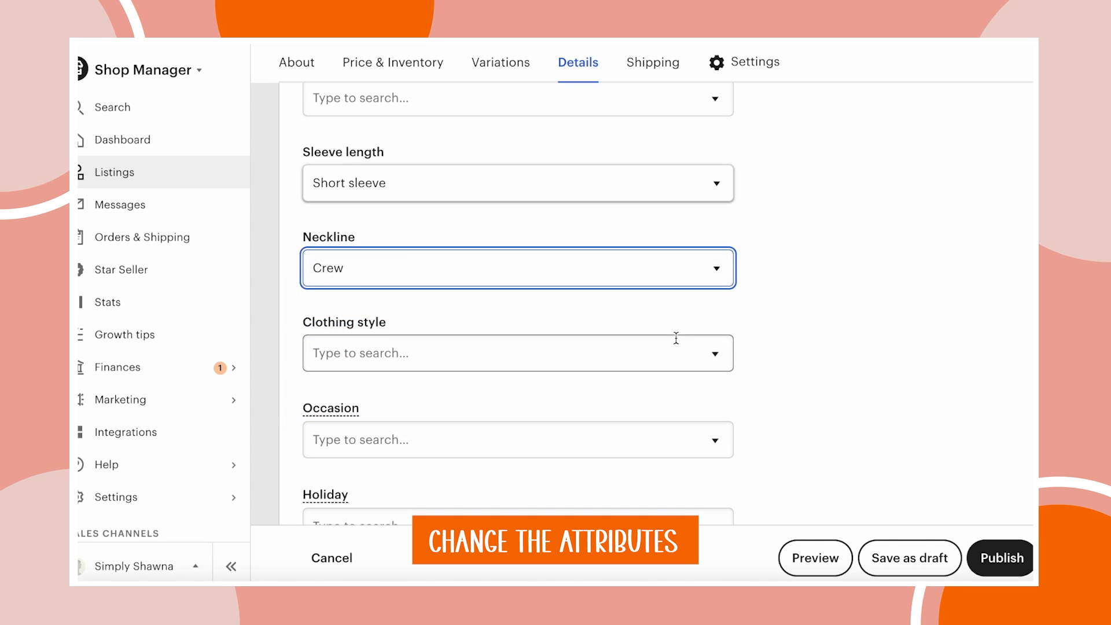
# Set the clothing style attribute of the listing to Streetwear
pyautogui.scroll(-2, 675, 335)
pyautogui.click(713, 226)
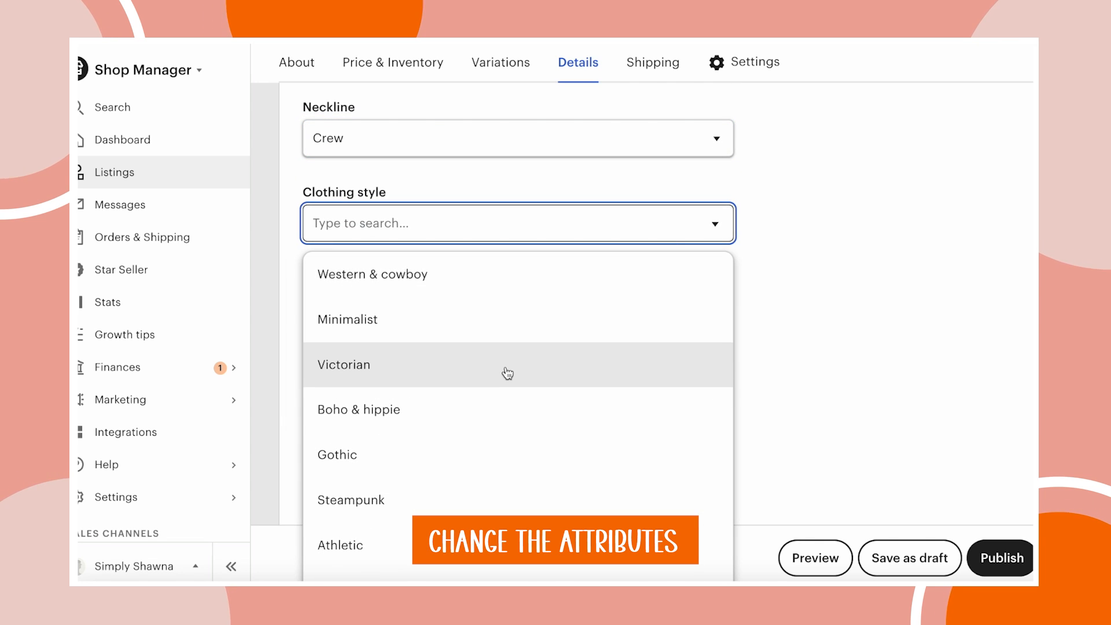
pyautogui.scroll(-3, 506, 372)
pyautogui.scroll(-3, 508, 373)
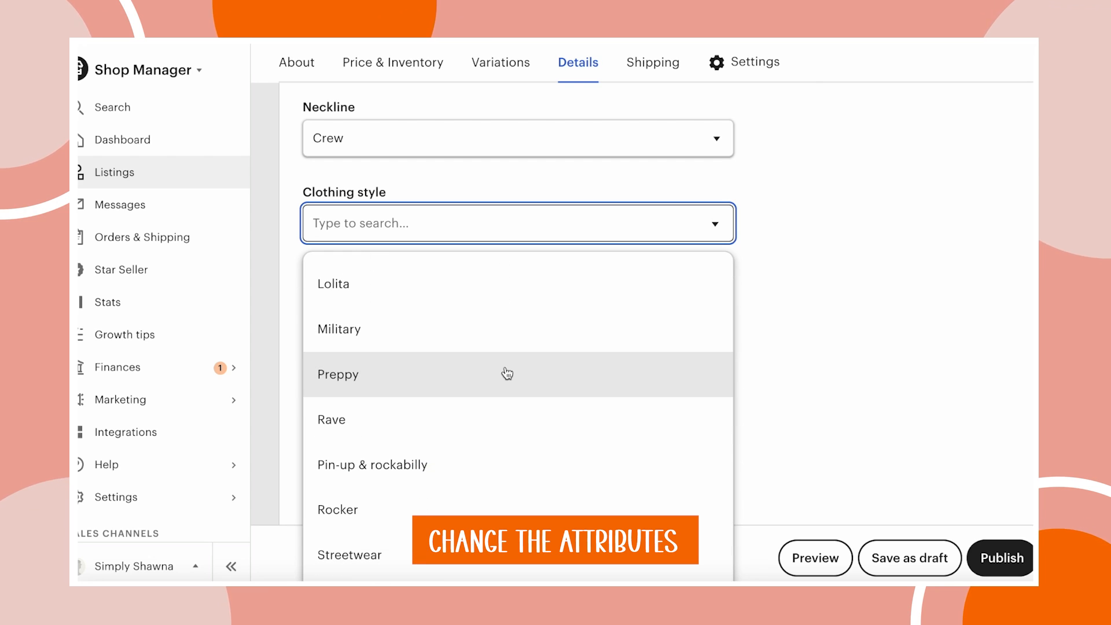
pyautogui.click(365, 556)
pyautogui.scroll(-1, 725, 330)
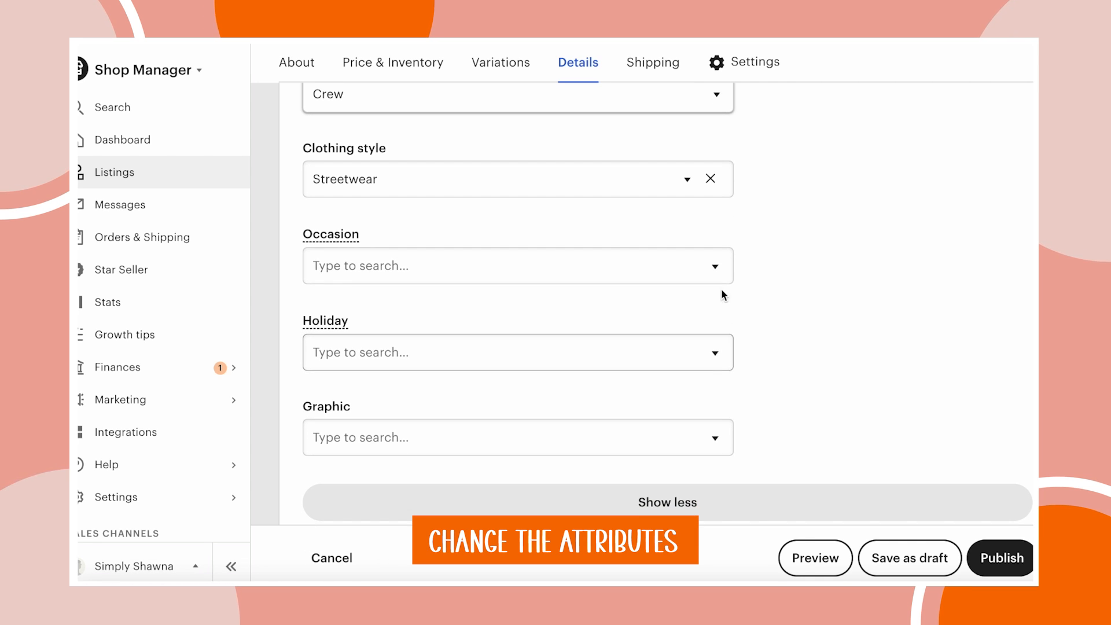
# Browse the occasion choices without selecting one and set the holiday attribute to Christmas
pyautogui.click(716, 264)
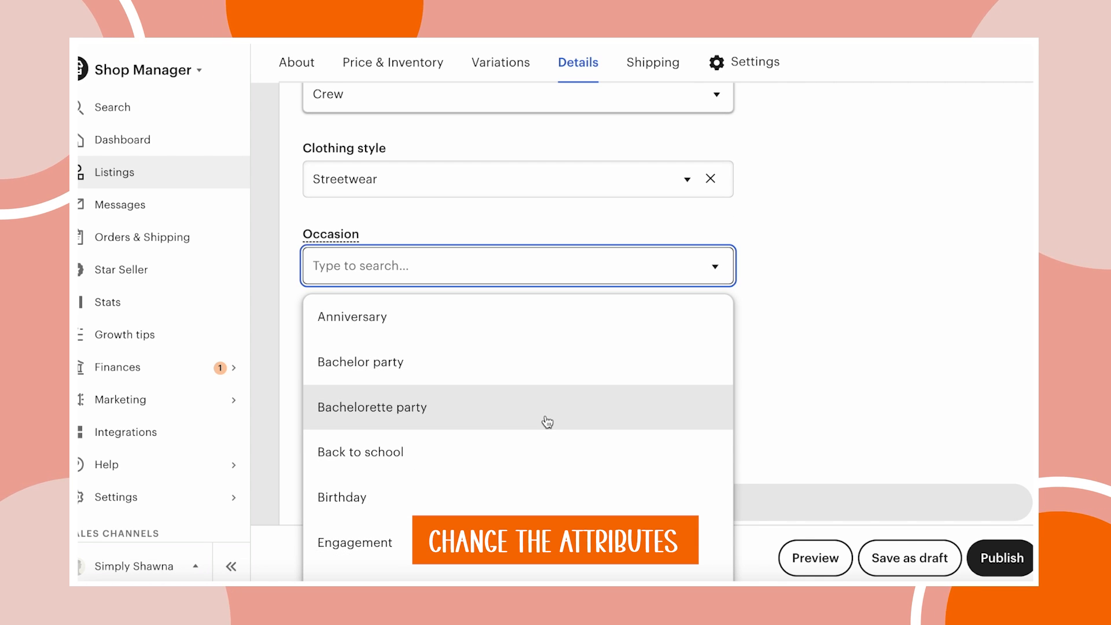
pyautogui.scroll(-5, 547, 422)
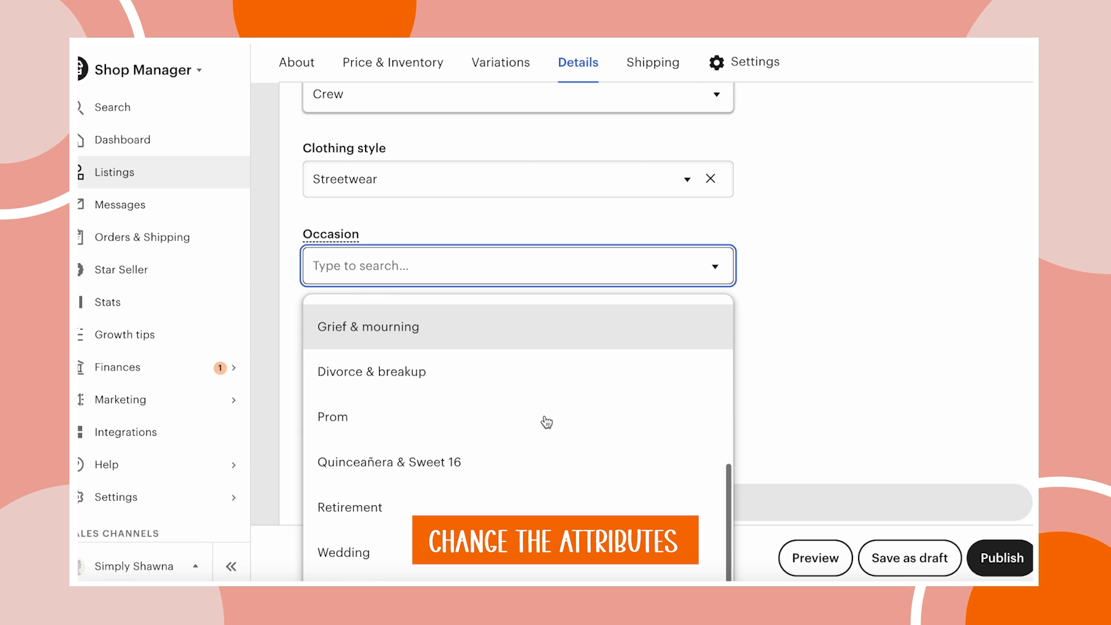
pyautogui.click(868, 360)
pyautogui.click(714, 349)
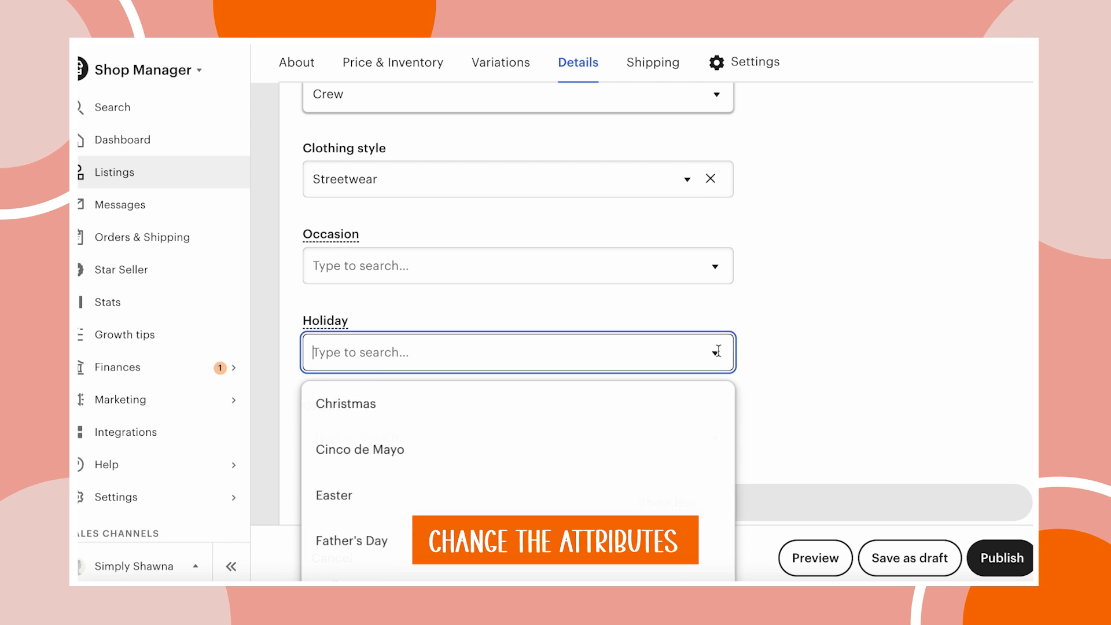
pyautogui.click(550, 427)
pyautogui.click(744, 417)
pyautogui.scroll(-2, 735, 358)
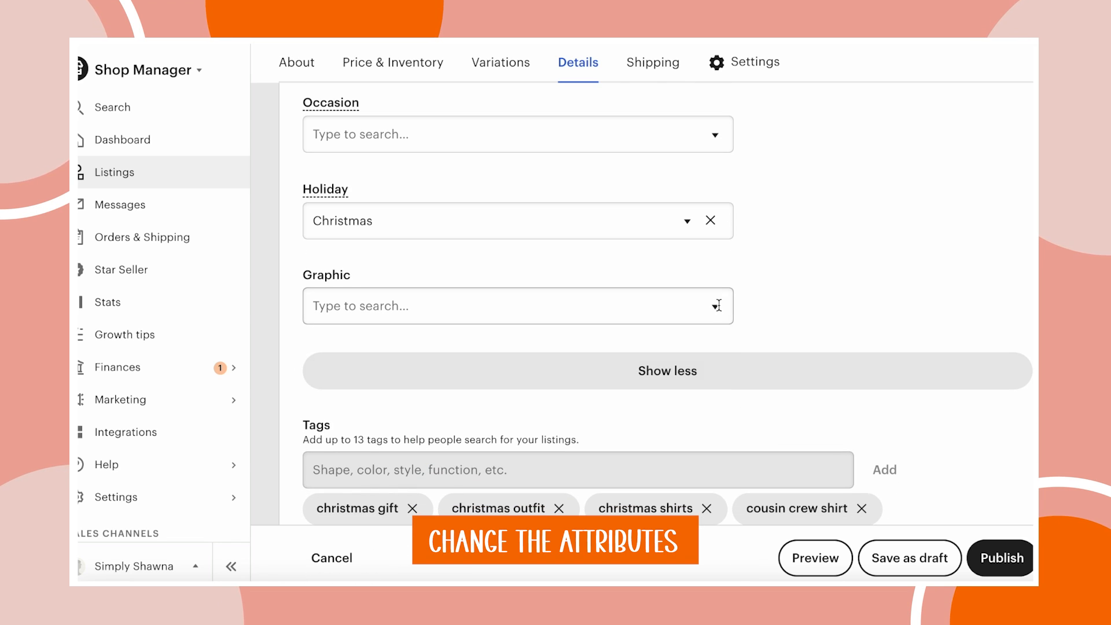
# Set the graphic attribute of the listing to Humorous saying
pyautogui.click(717, 305)
pyautogui.scroll(-3, 599, 427)
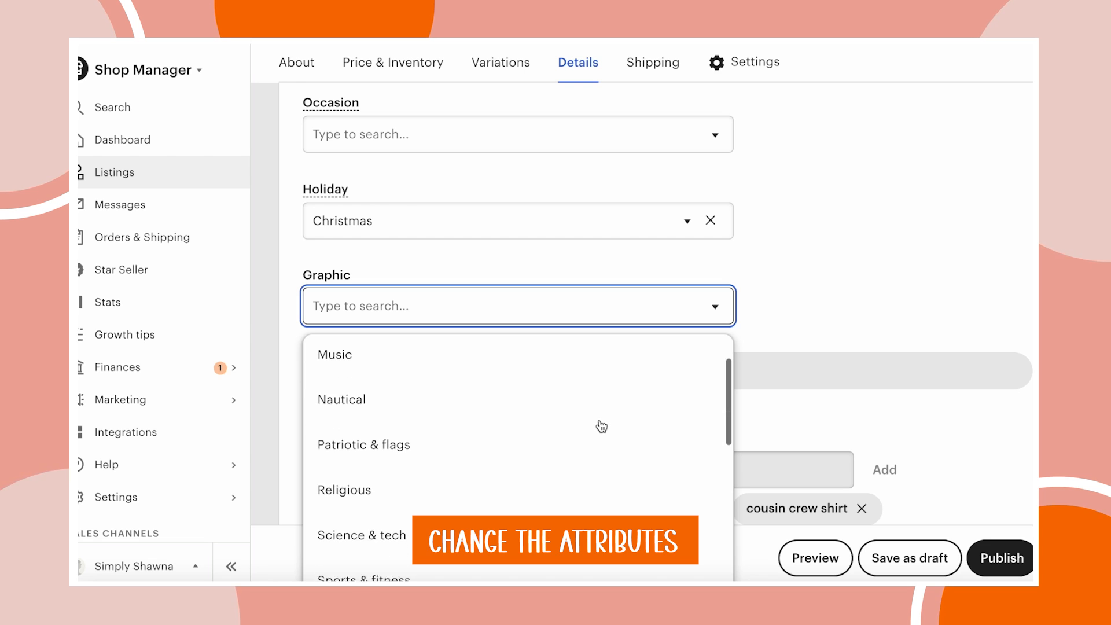
pyautogui.scroll(-5, 602, 426)
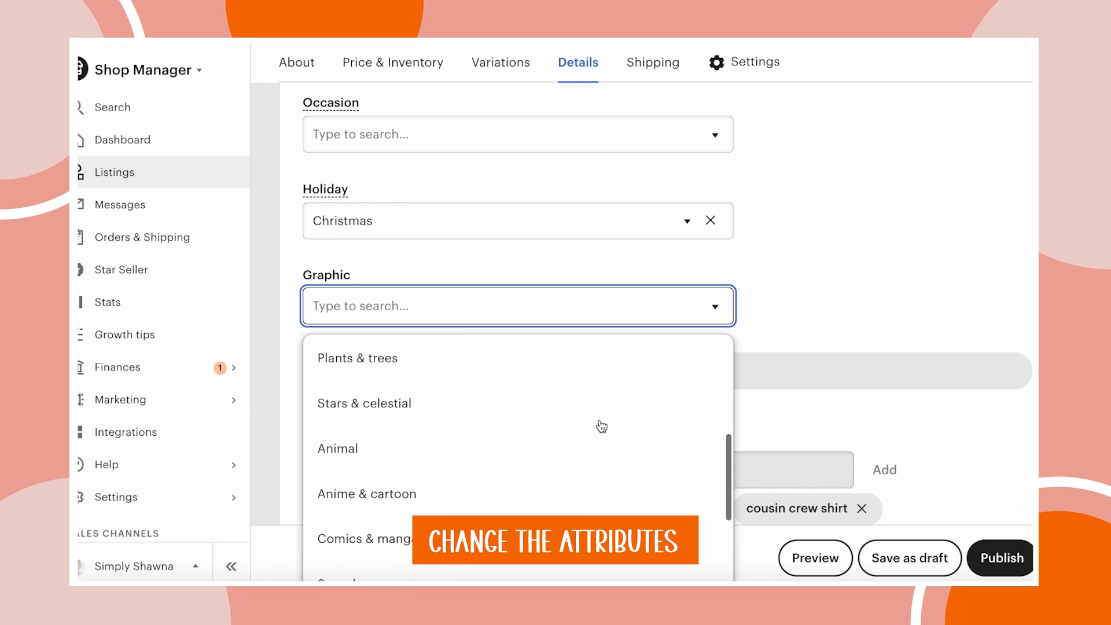
pyautogui.scroll(-5, 601, 426)
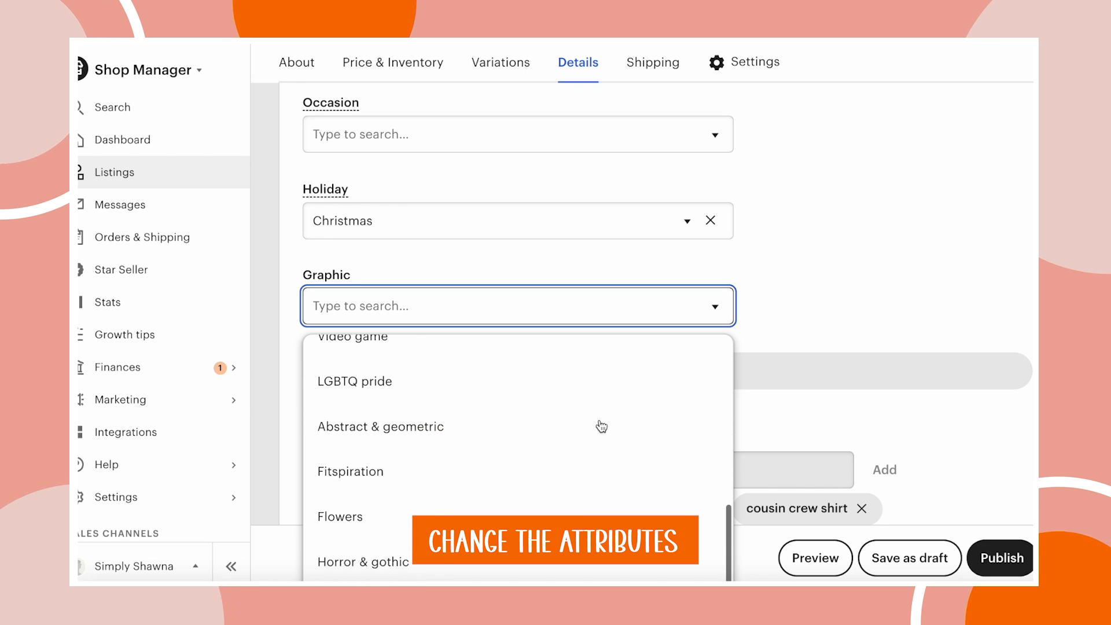
pyautogui.scroll(-3, 601, 427)
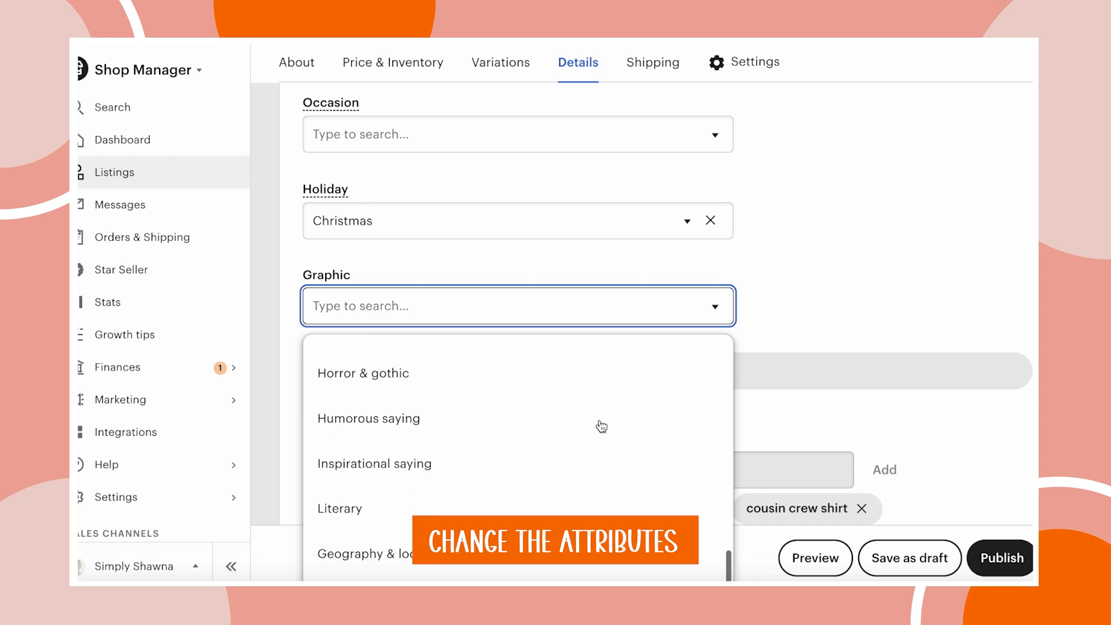
pyautogui.click(445, 411)
pyautogui.click(687, 305)
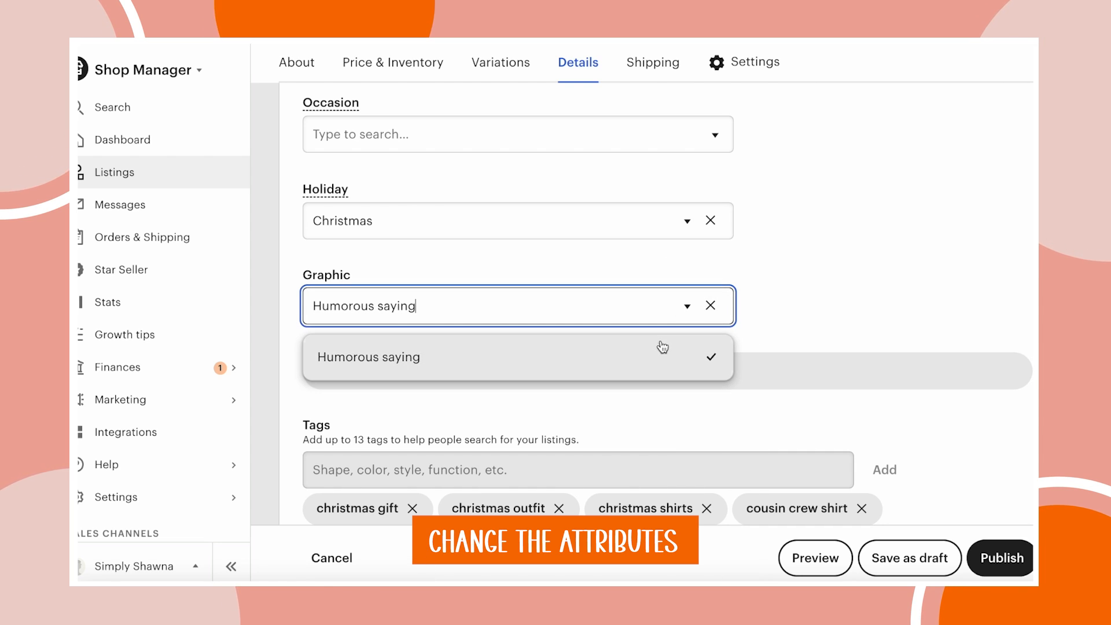
pyautogui.click(849, 302)
# Review the listing's existing tags, the materials field and the shipping section
pyautogui.scroll(-4, 849, 296)
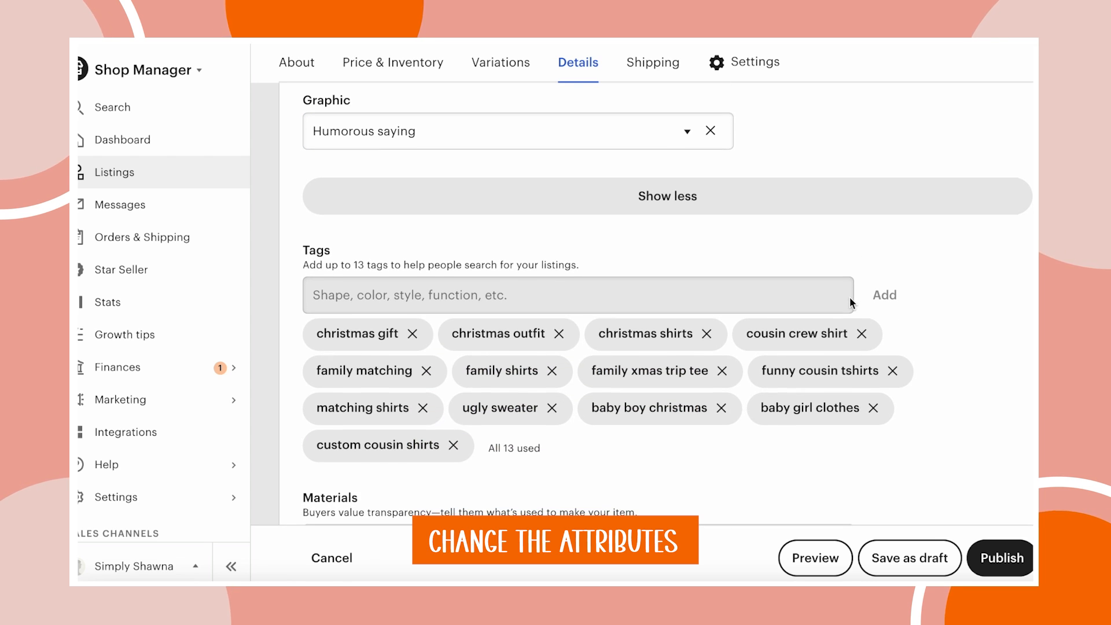
pyautogui.scroll(-3, 849, 297)
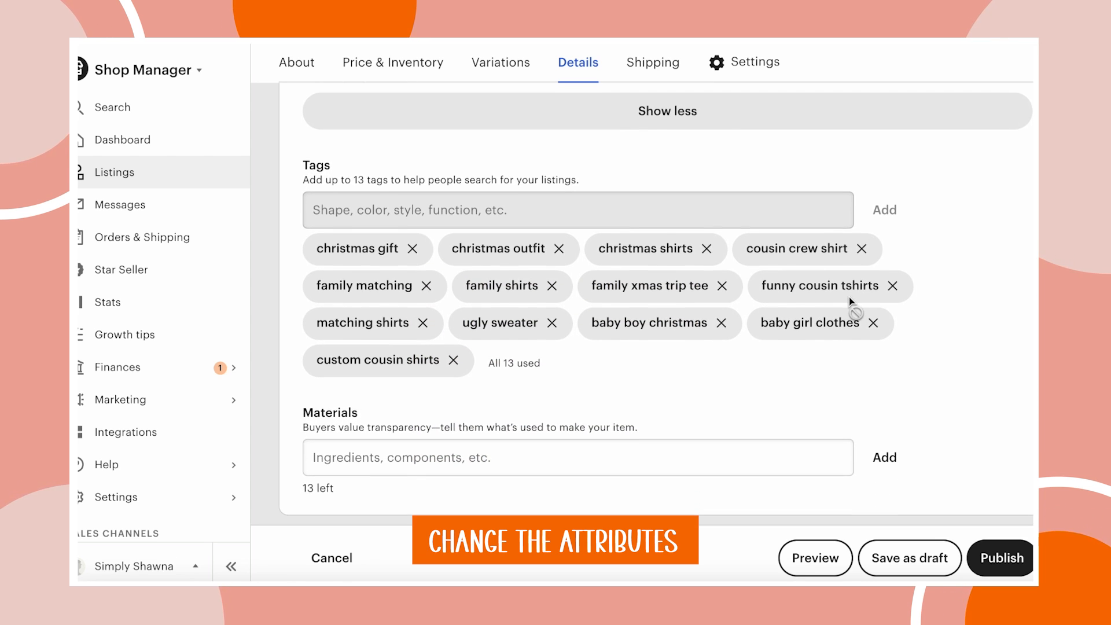
pyautogui.scroll(-1, 849, 297)
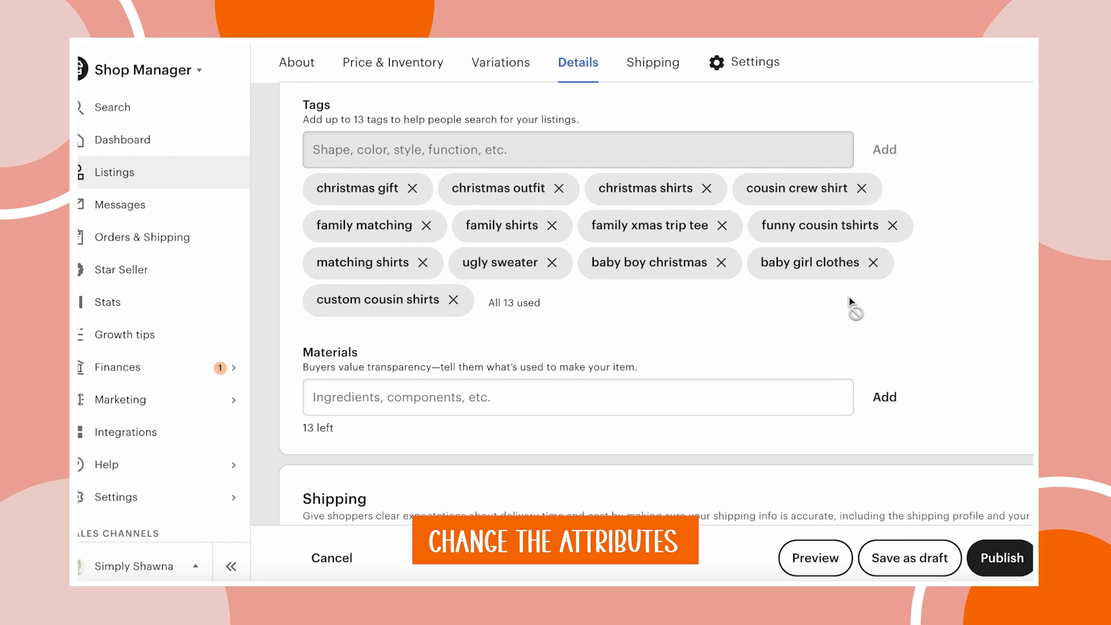
pyautogui.scroll(1, 849, 297)
pyautogui.scroll(-1, 849, 296)
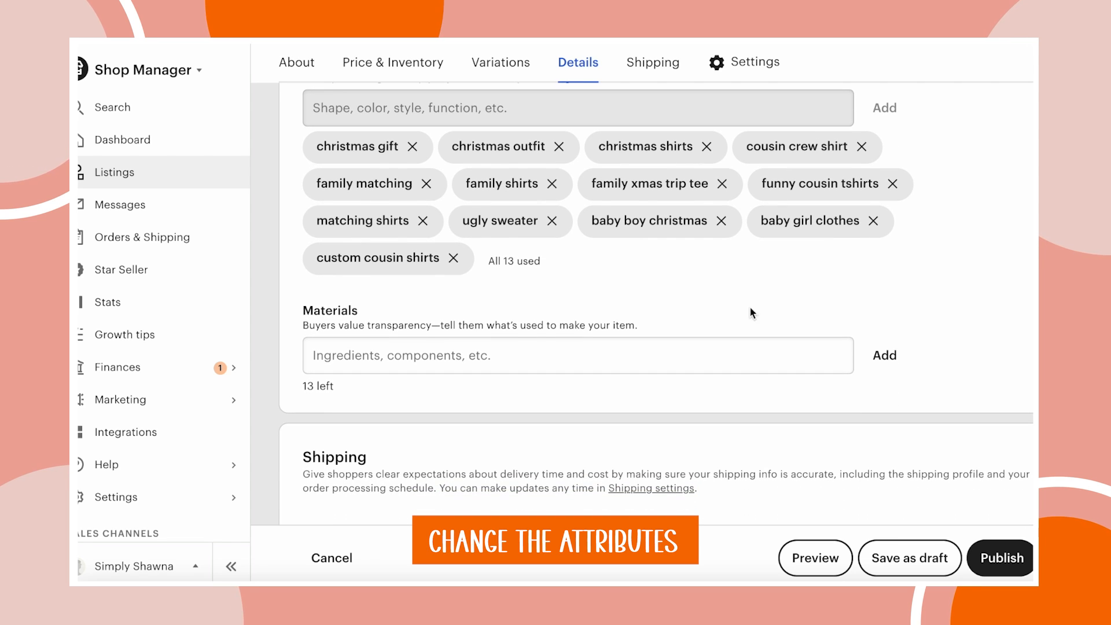
pyautogui.scroll(-6, 712, 353)
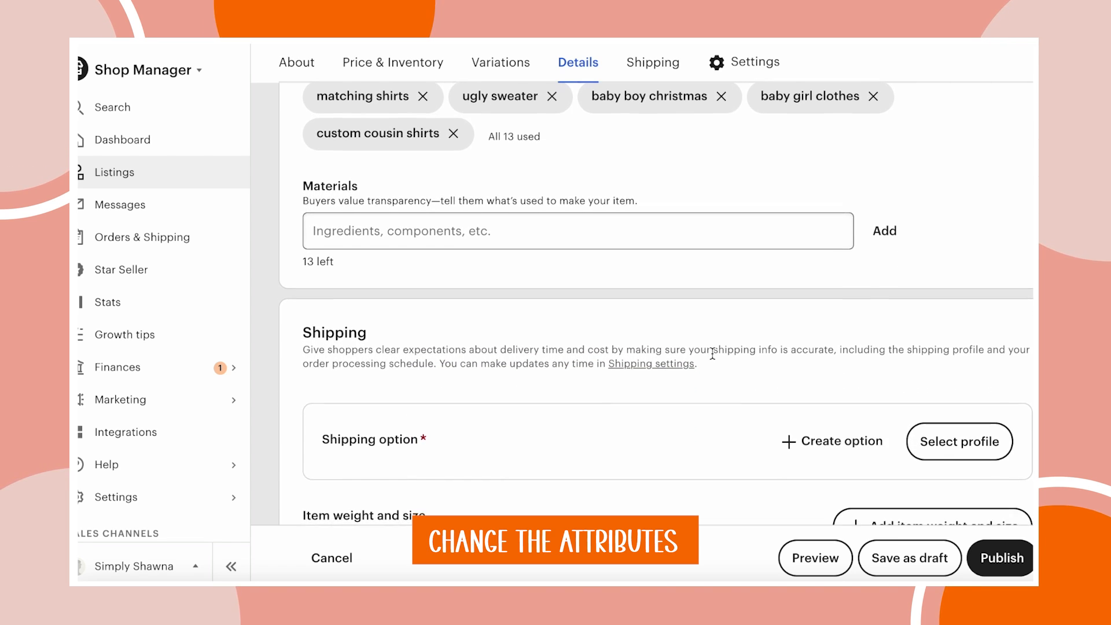
pyautogui.scroll(-1, 712, 354)
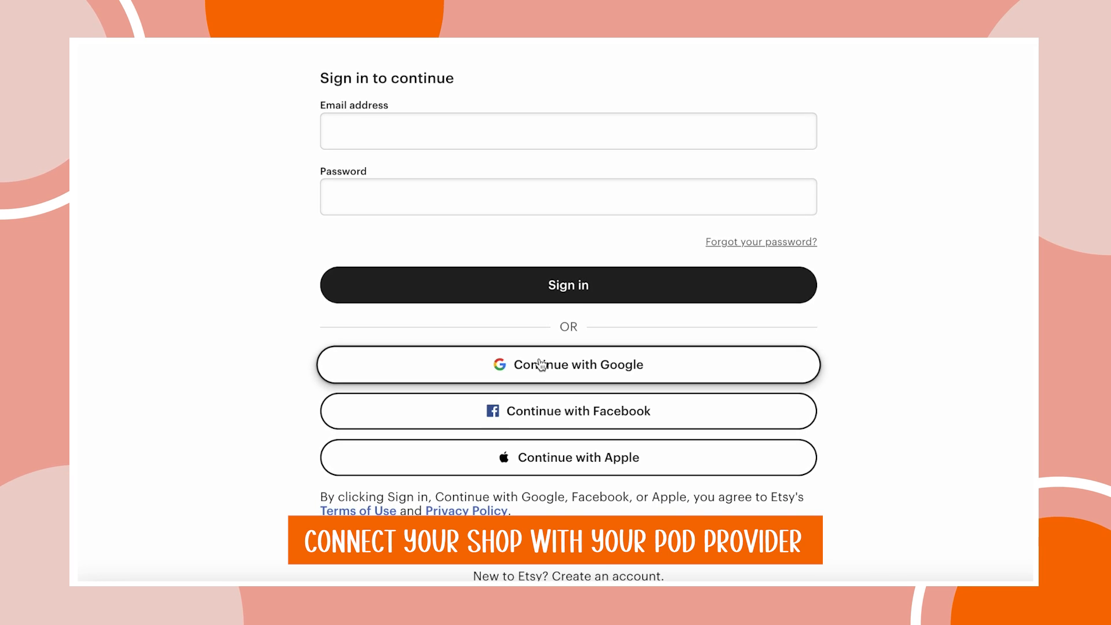
# Sign in to Etsy with Google to grant Printful access, and connect the store to the existing Printful account
pyautogui.click(541, 365)
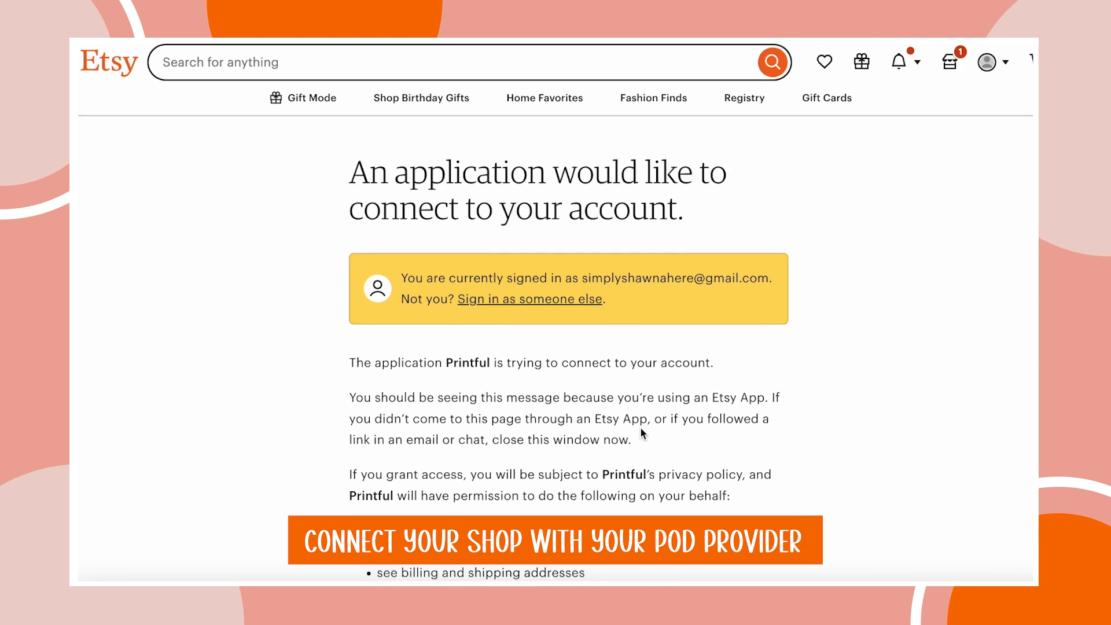
pyautogui.scroll(-2, 640, 429)
pyautogui.scroll(-6, 641, 433)
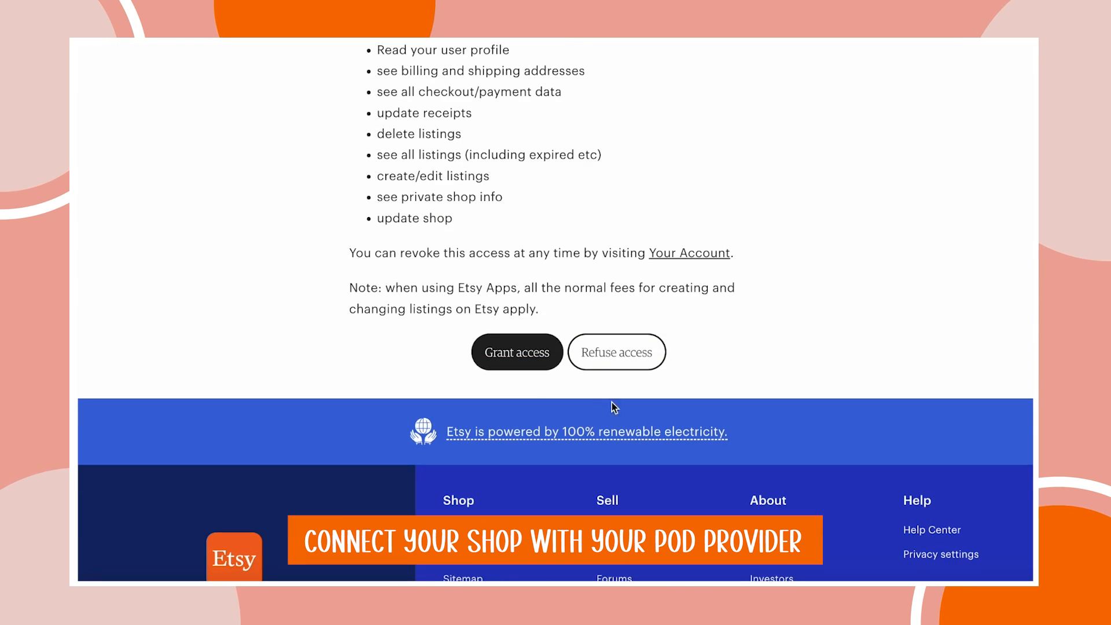
pyautogui.click(531, 363)
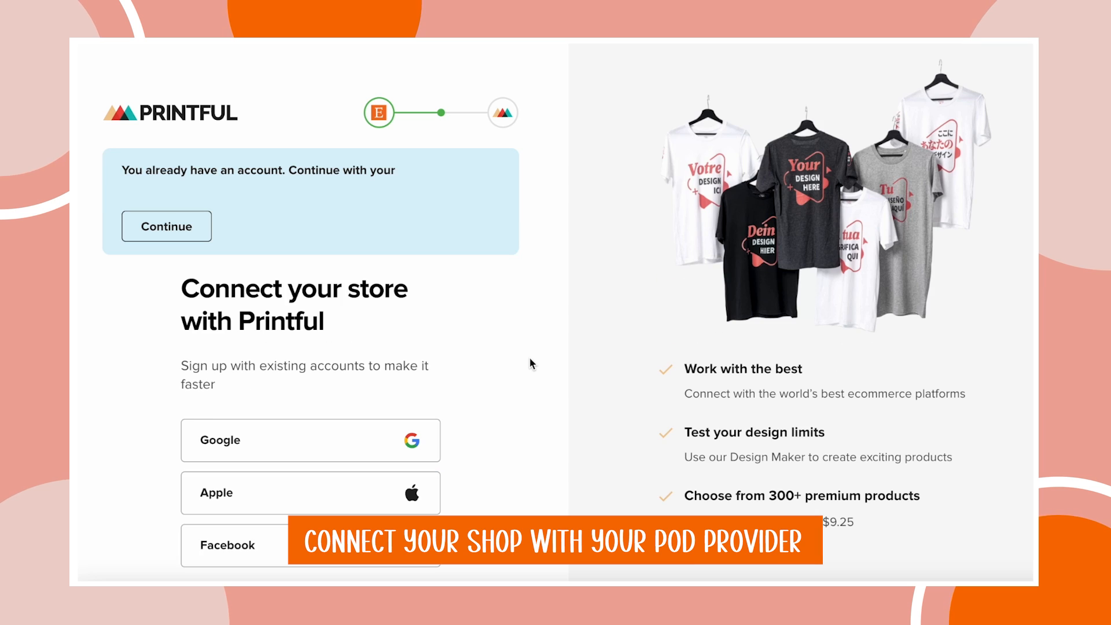
pyautogui.click(167, 227)
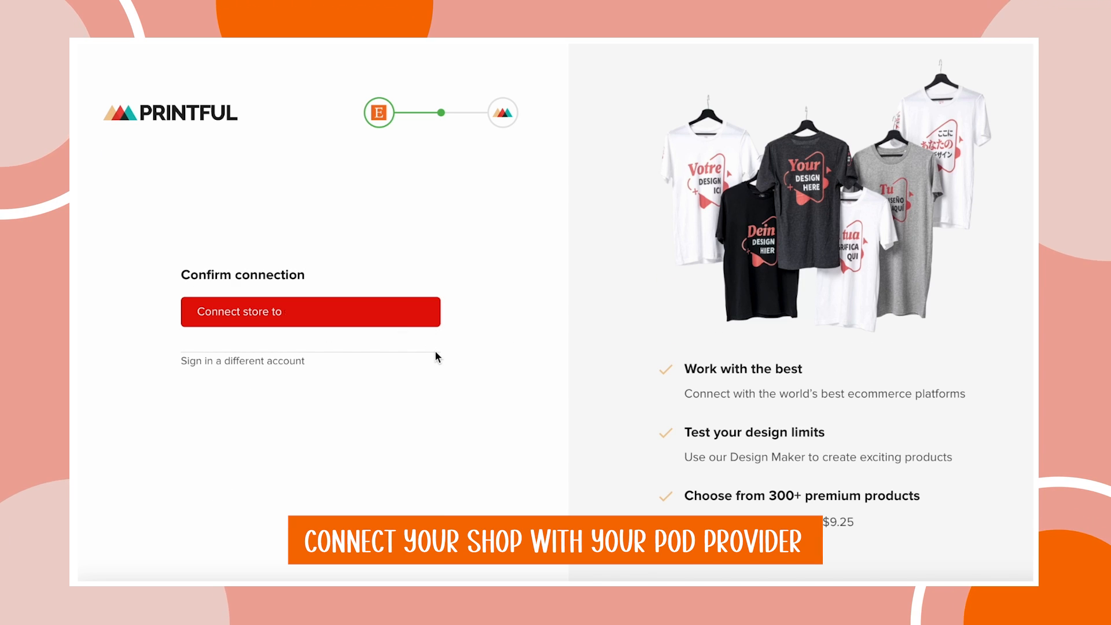
pyautogui.click(386, 324)
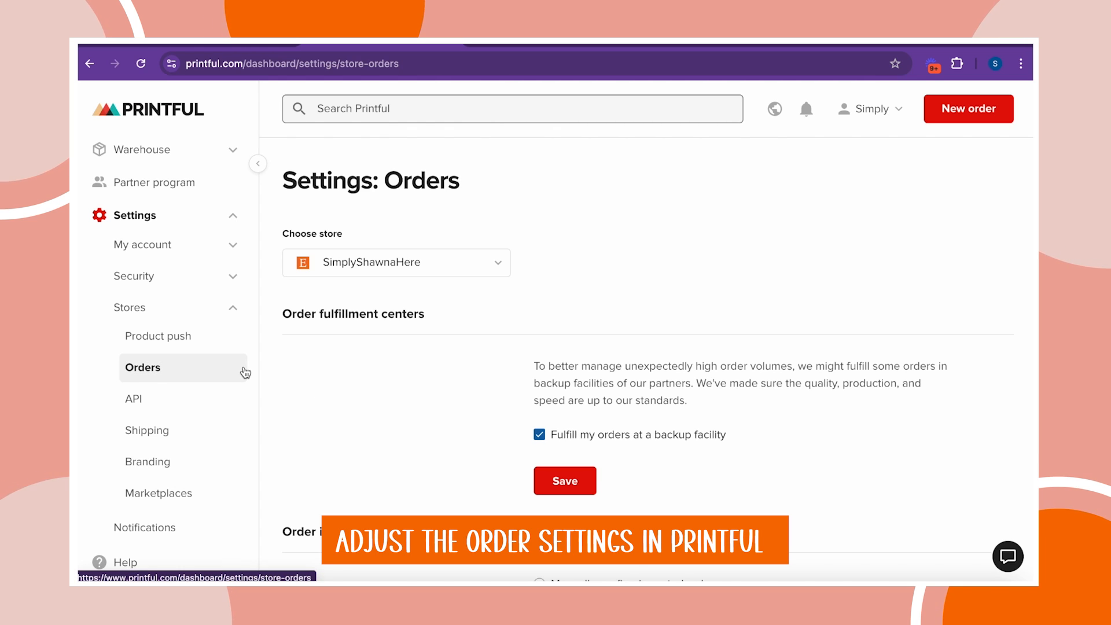
# Choose to manually confirm imported orders in the Etsy store's order import settings in Printful
pyautogui.scroll(2, 197, 315)
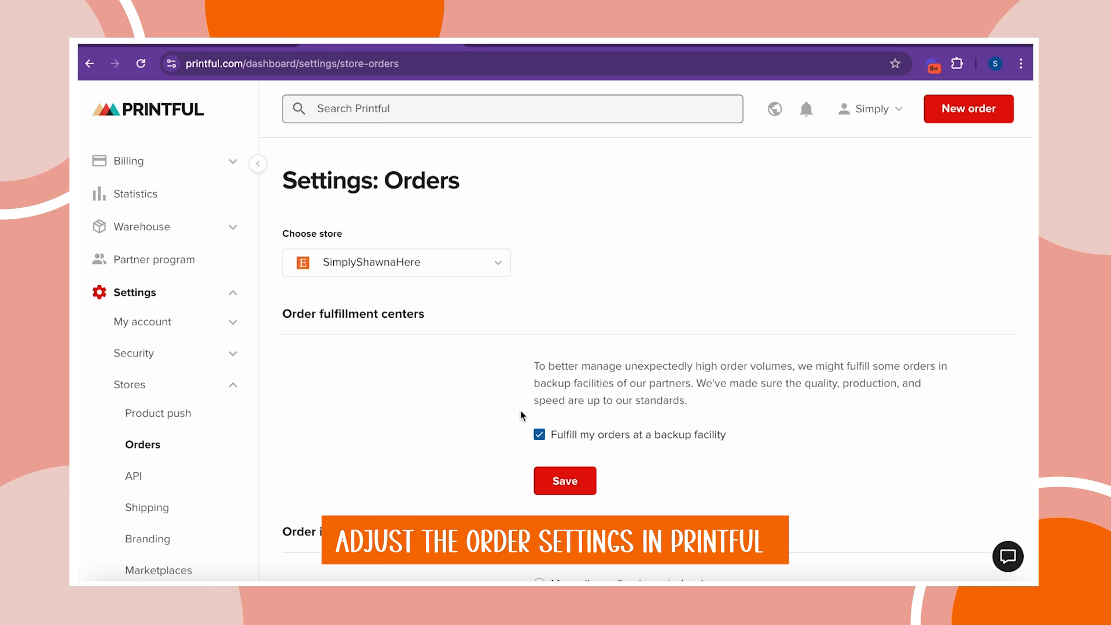
pyautogui.scroll(-3, 521, 416)
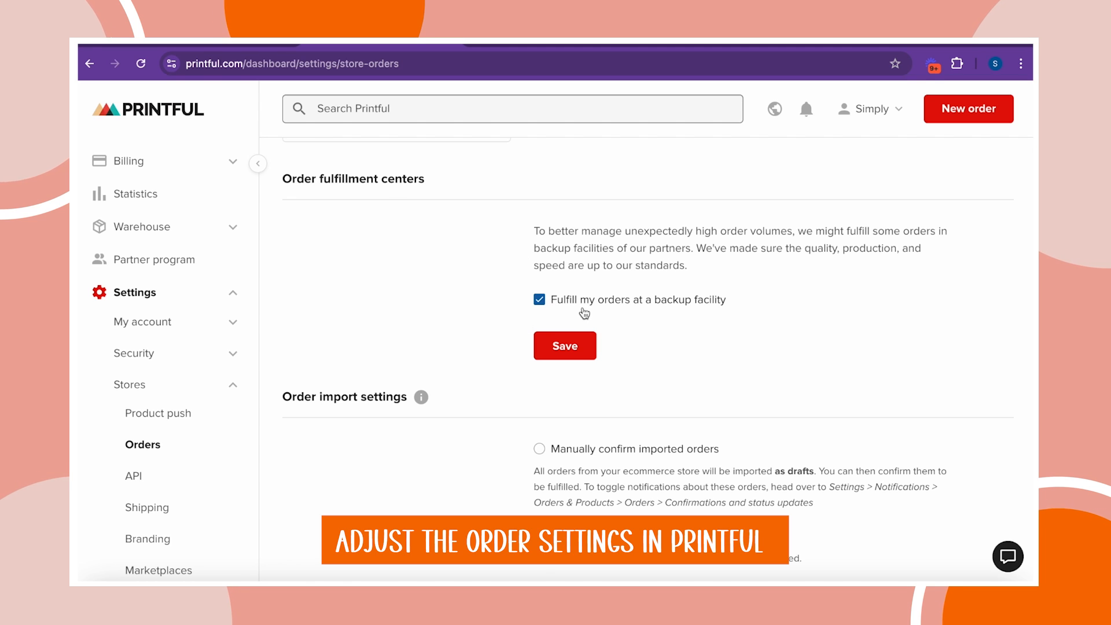
pyautogui.scroll(-3, 715, 317)
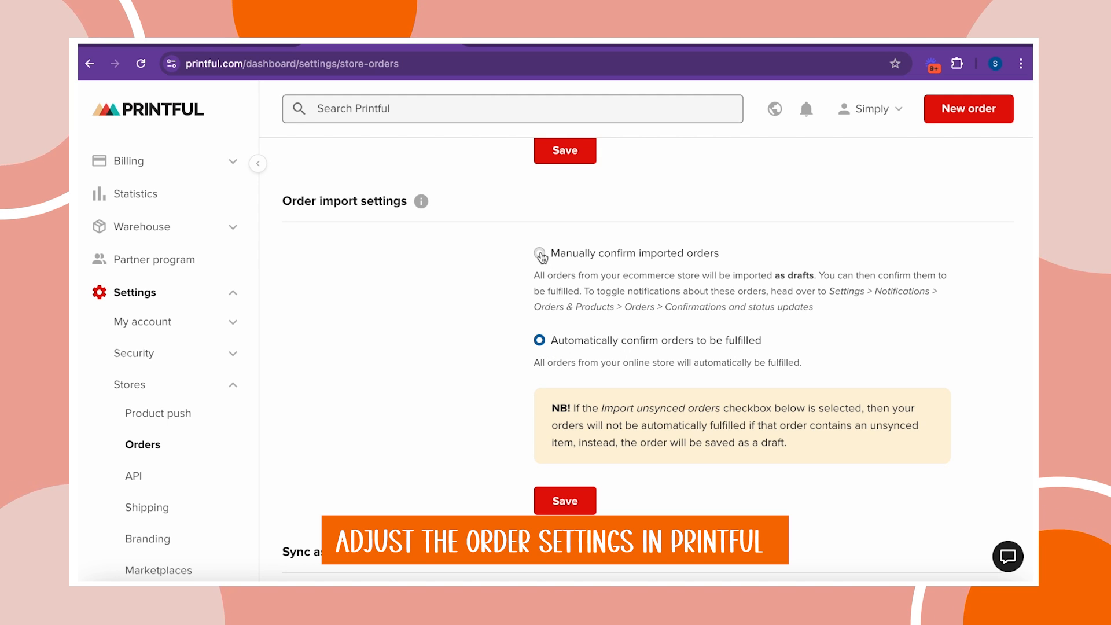
pyautogui.click(539, 254)
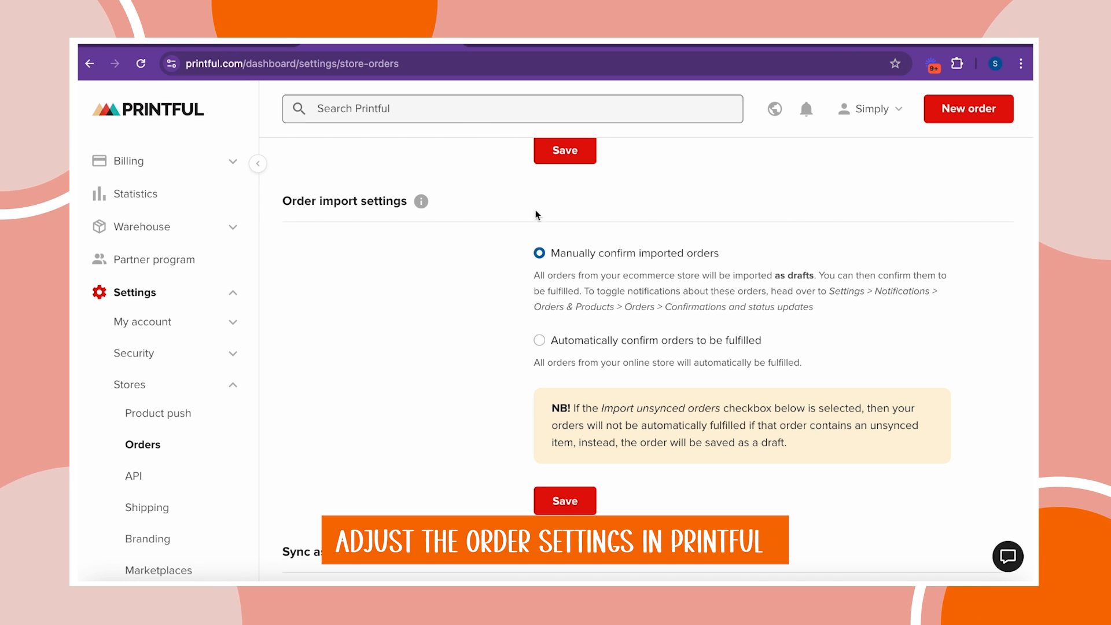
pyautogui.scroll(-2, 685, 305)
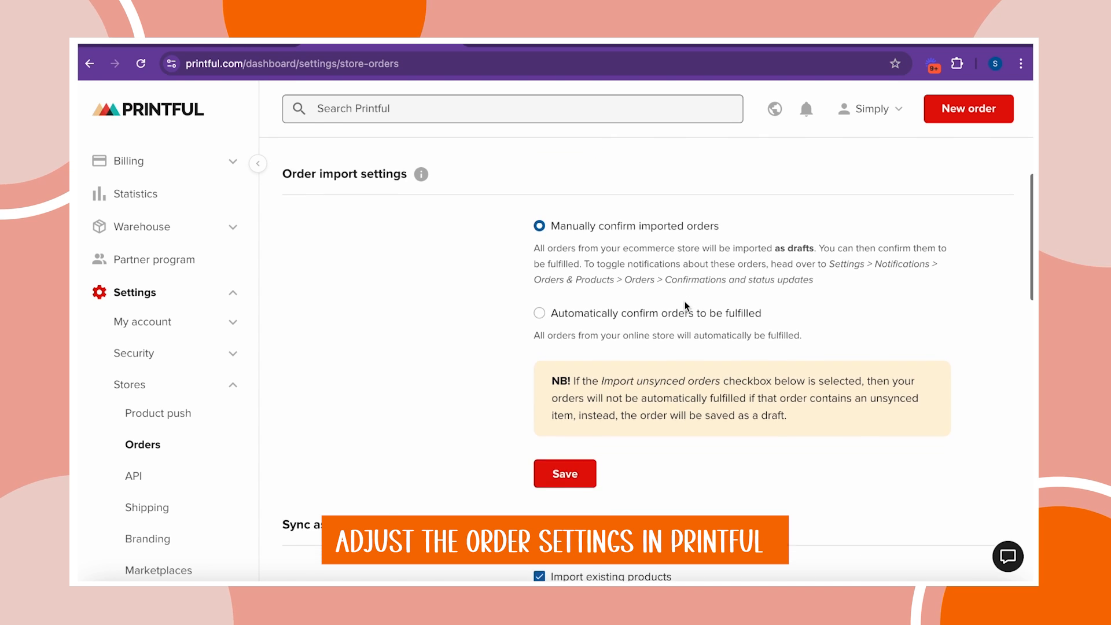
pyautogui.scroll(1, 685, 306)
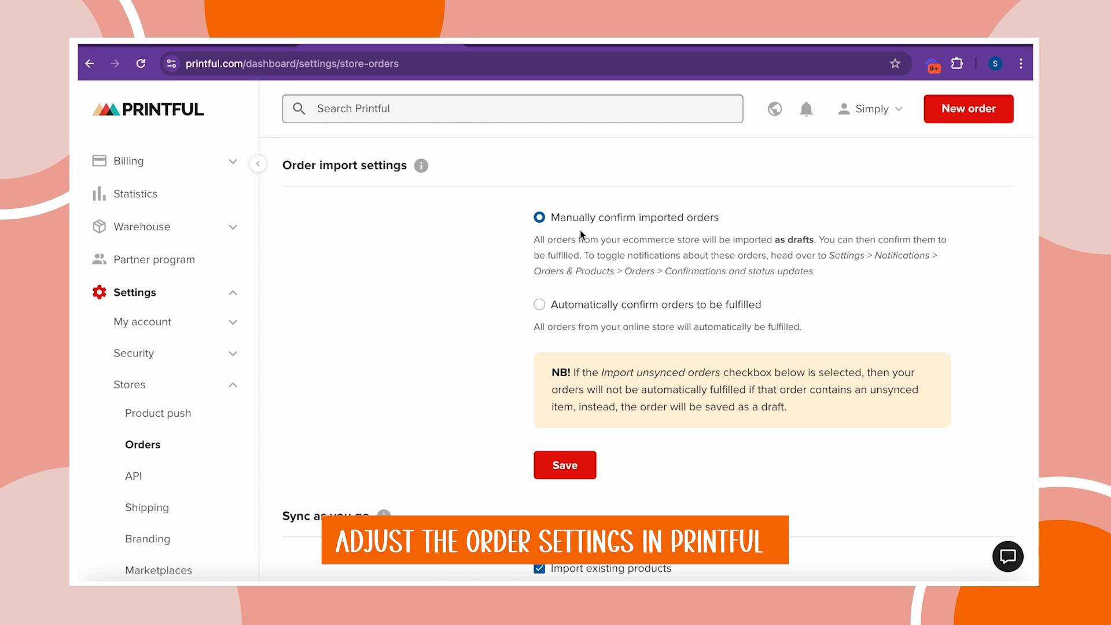
# Enable Import unsynced orders in the Sync as you go settings and keep Import existing products enabled
pyautogui.scroll(-6, 684, 269)
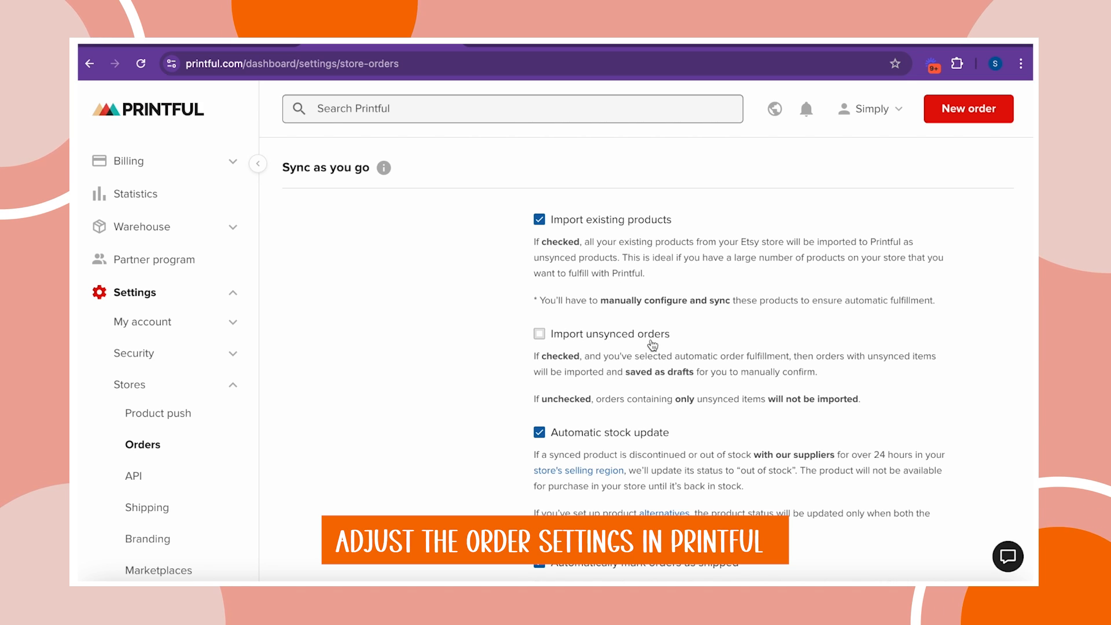
pyautogui.click(540, 335)
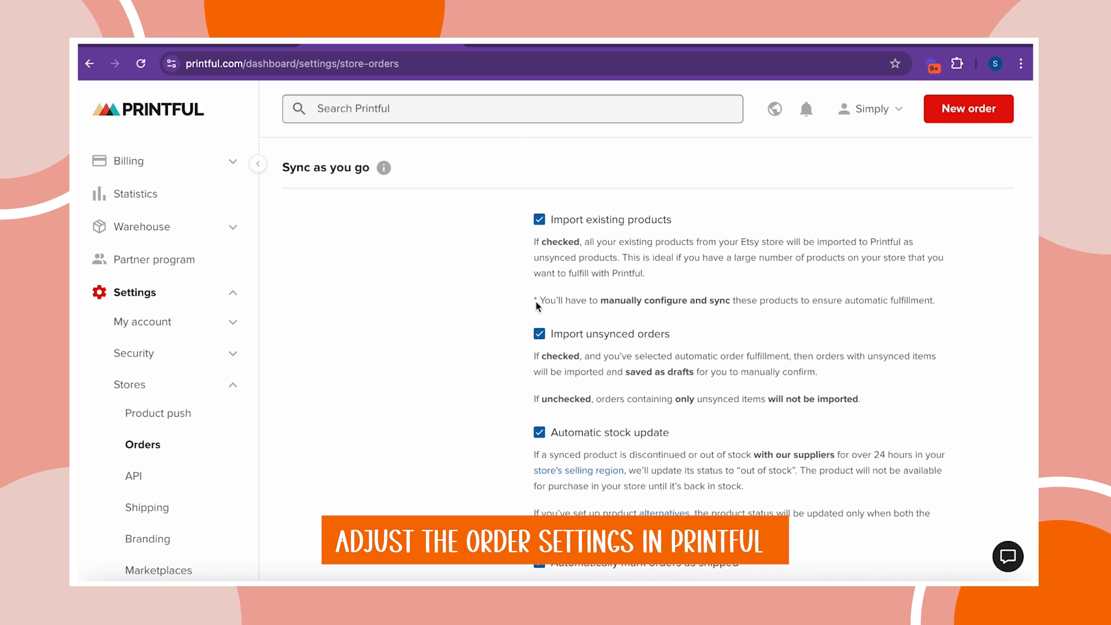
pyautogui.click(540, 220)
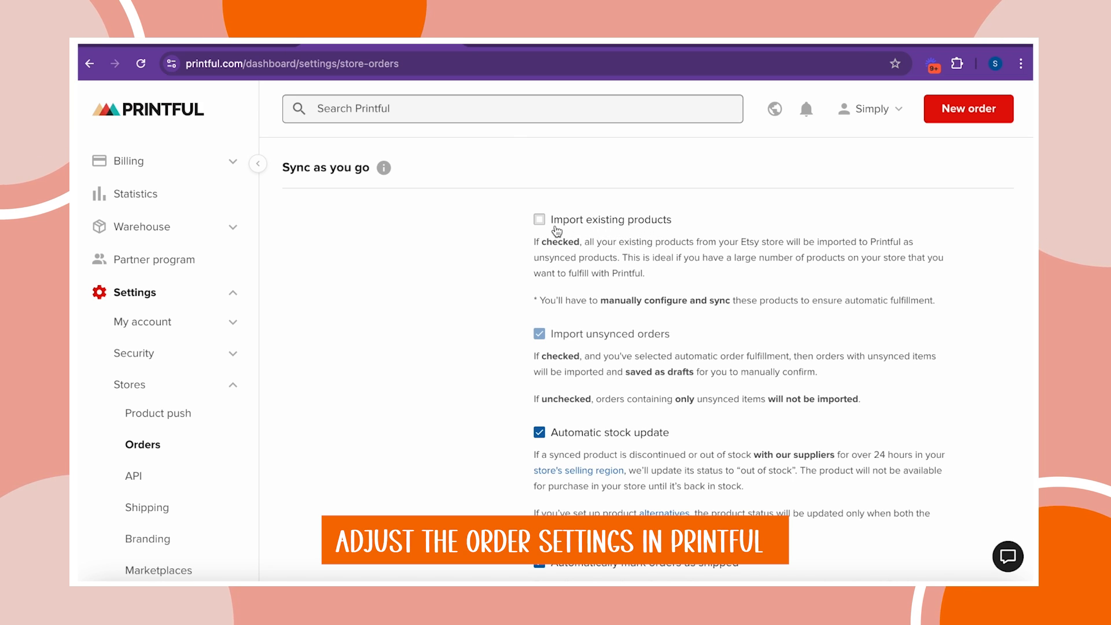
pyautogui.click(539, 220)
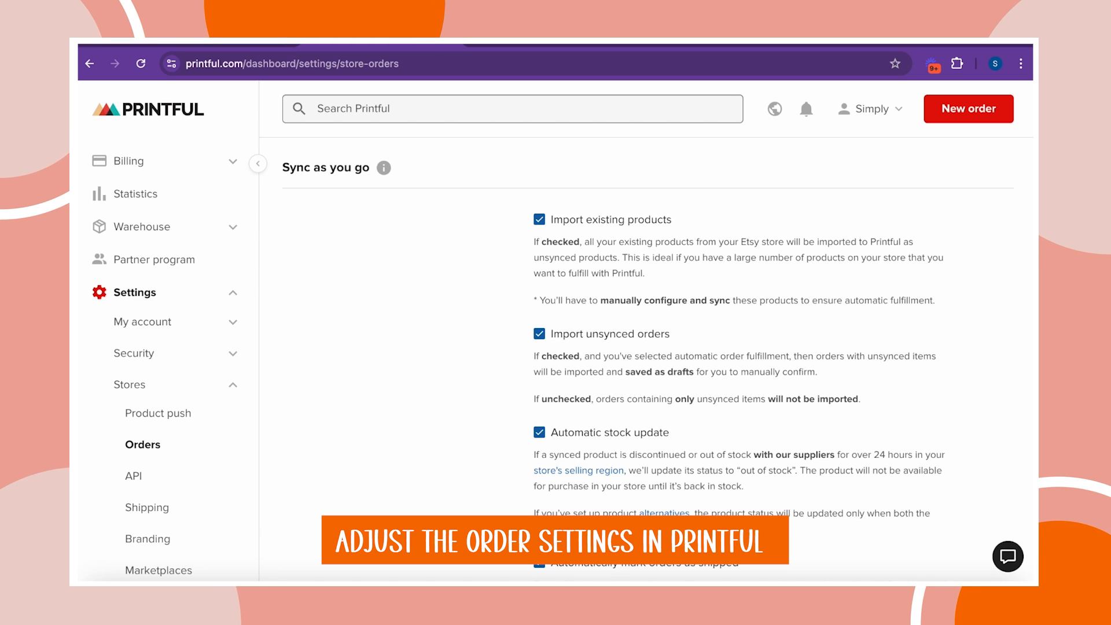
pyautogui.scroll(5, 192, 302)
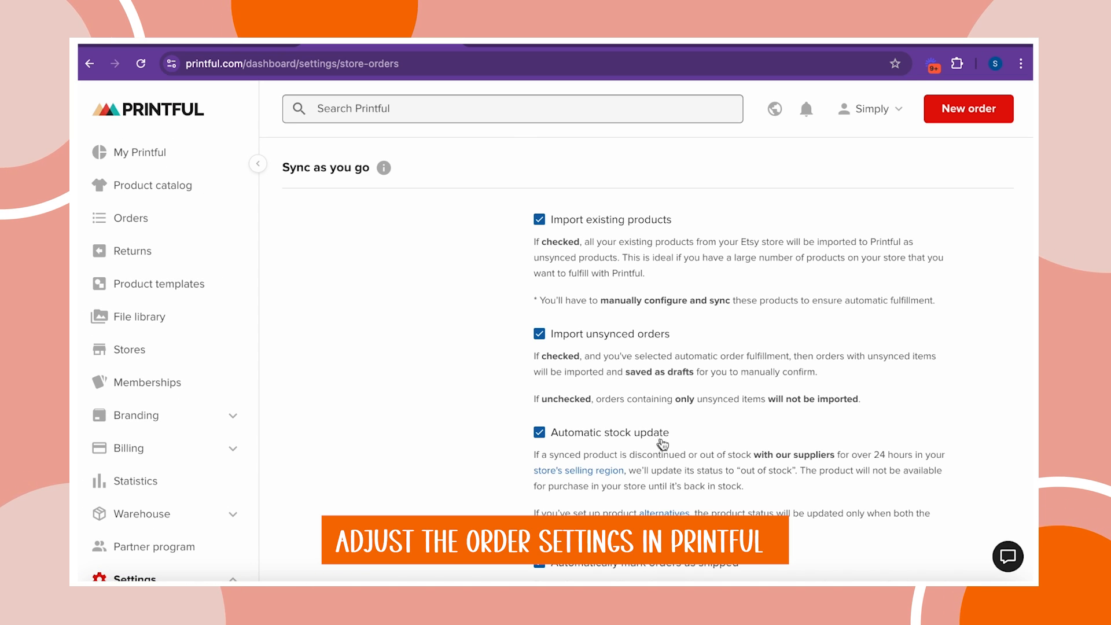
pyautogui.scroll(-2, 684, 446)
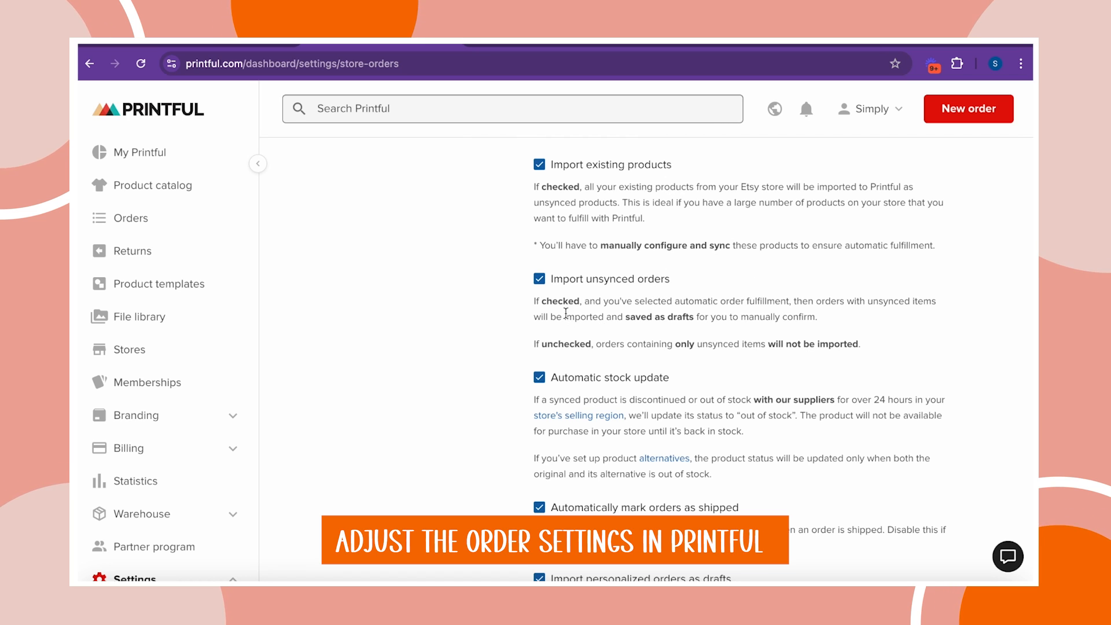
# Start adding a product to the connected Etsy store and choose the Unisex Basic Softstyle T-Shirt | Gildan 64000 from My favorites
pyautogui.scroll(1, 551, 297)
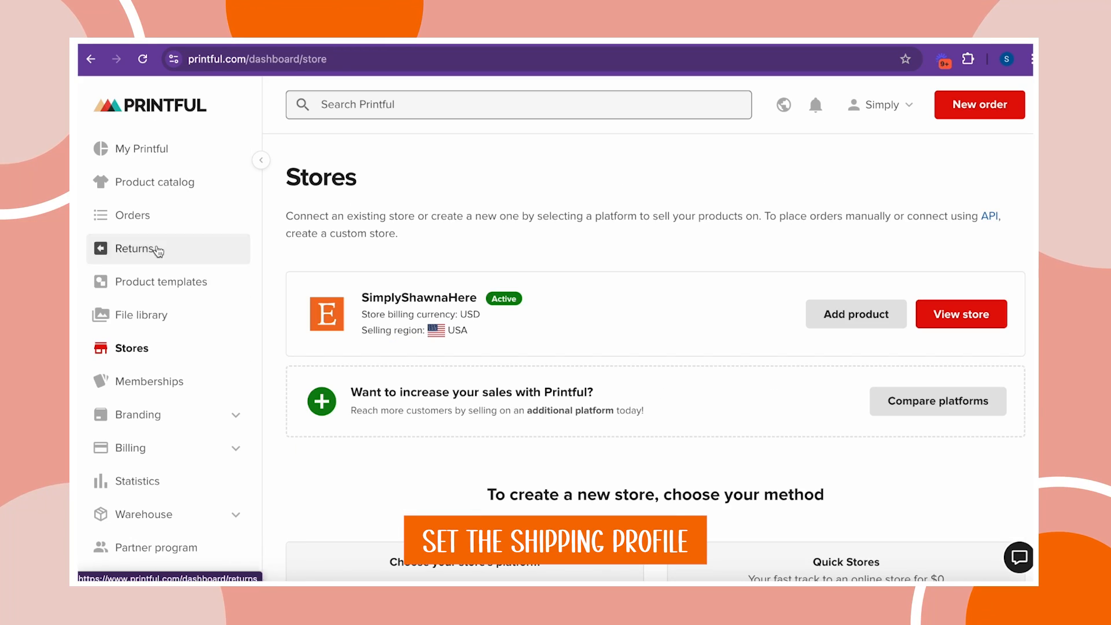
pyautogui.click(834, 325)
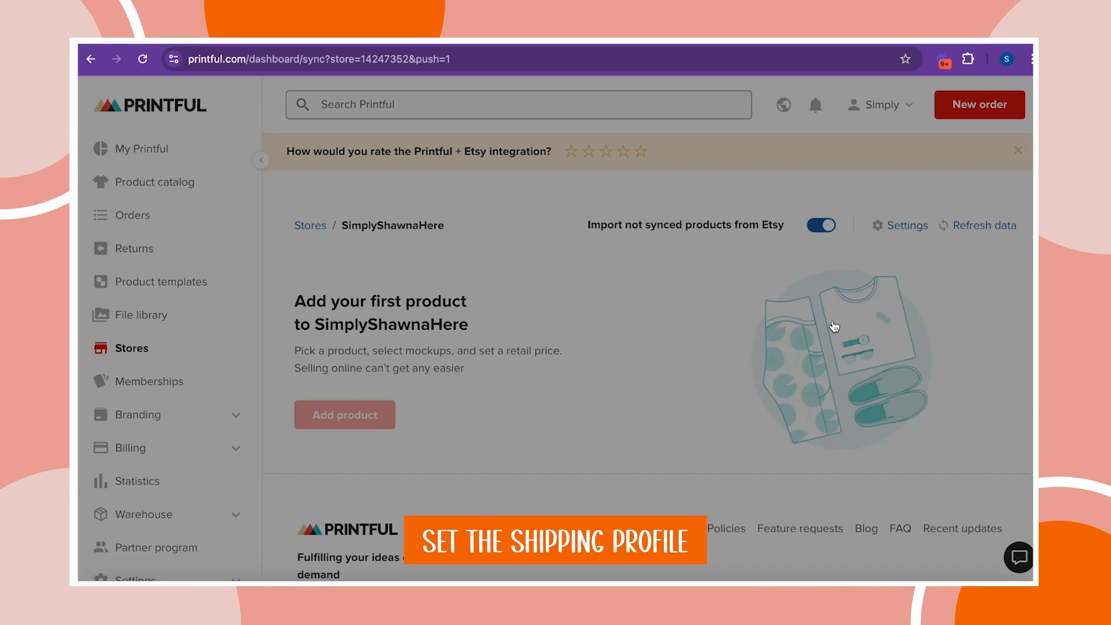
pyautogui.scroll(-6, 559, 444)
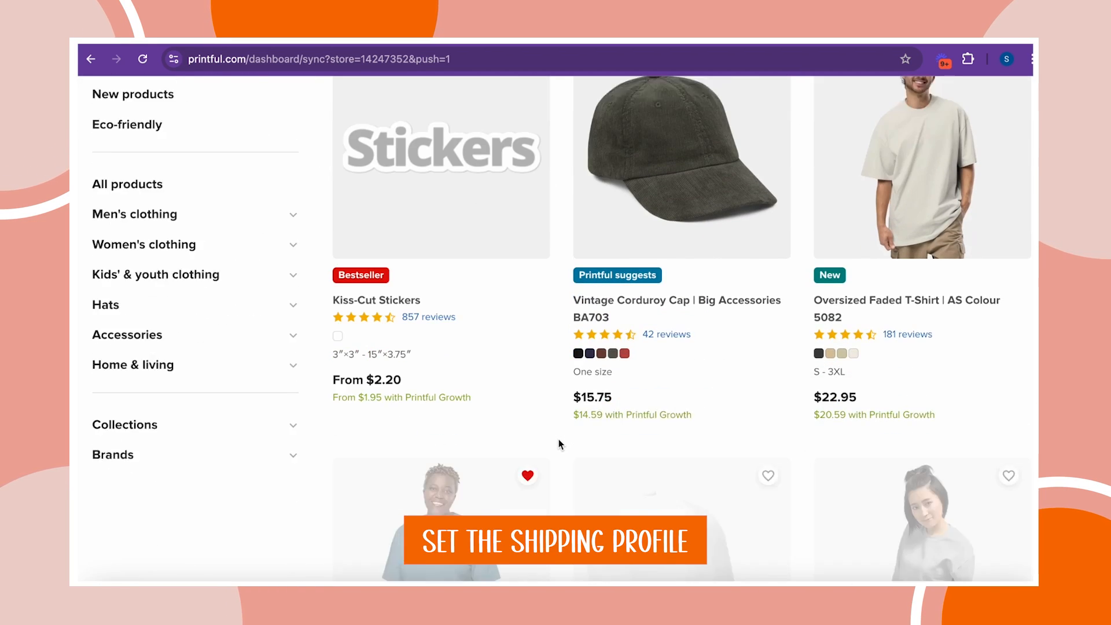
pyautogui.scroll(-7, 559, 444)
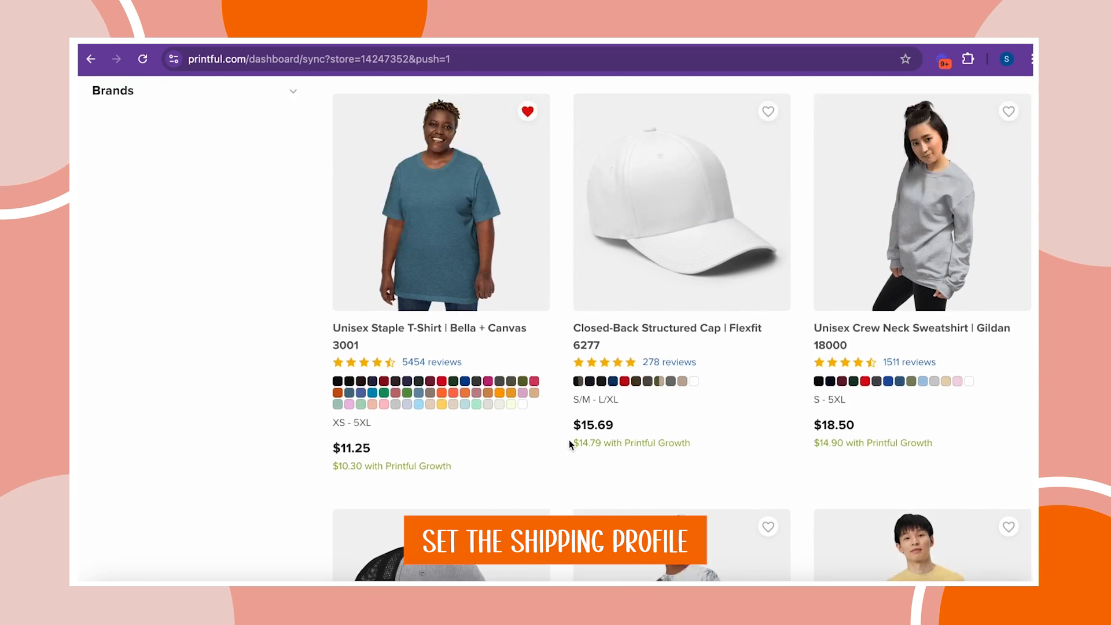
pyautogui.scroll(12, 569, 443)
pyautogui.click(145, 280)
pyautogui.scroll(-2, 557, 416)
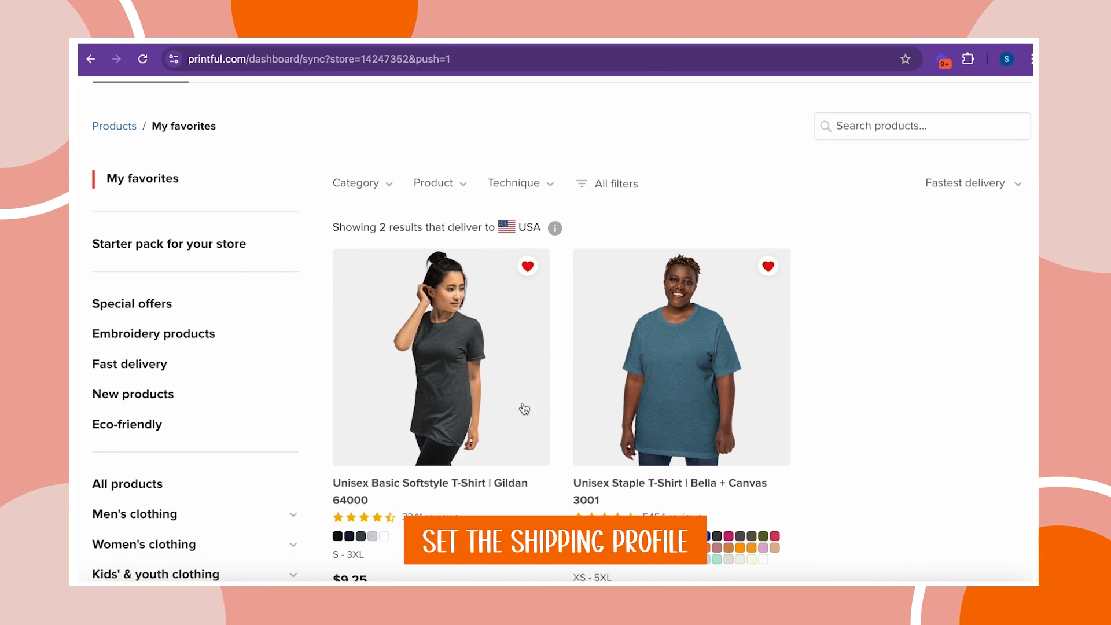
pyautogui.click(446, 385)
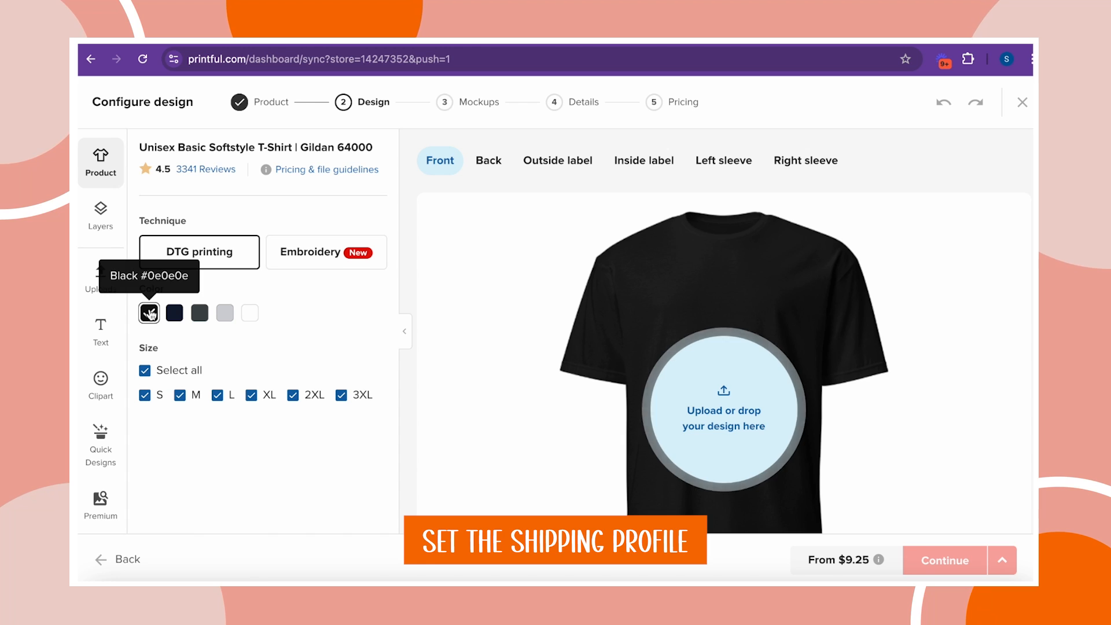
# Open the file library for the shirt's front design and create a folder named Christmas
pyautogui.click(738, 432)
pyautogui.scroll(-2, 736, 414)
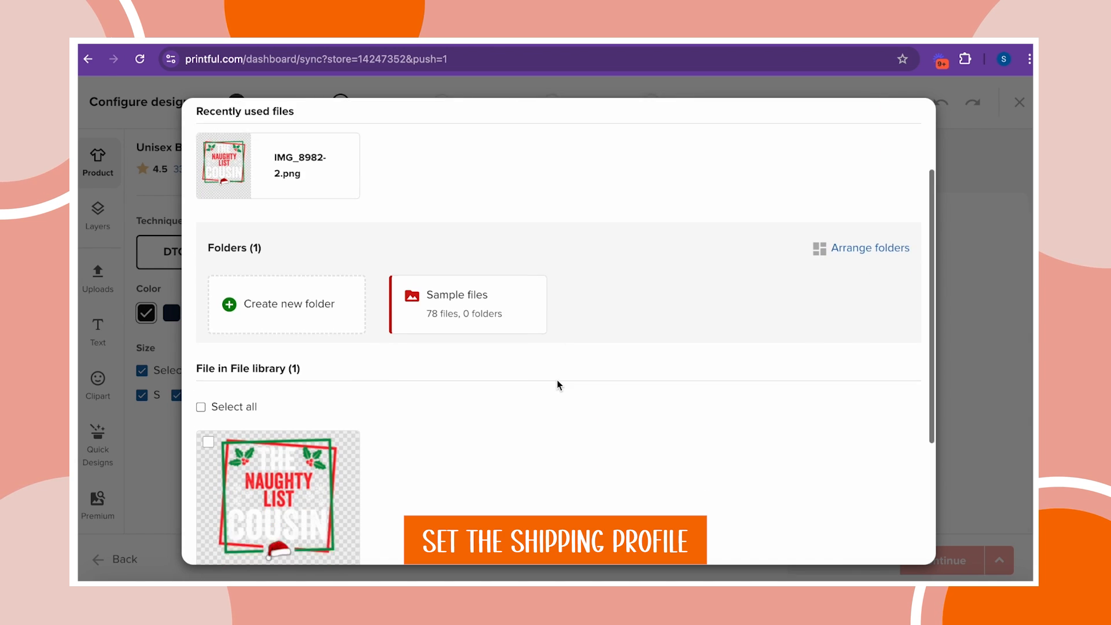
pyautogui.scroll(-1, 558, 384)
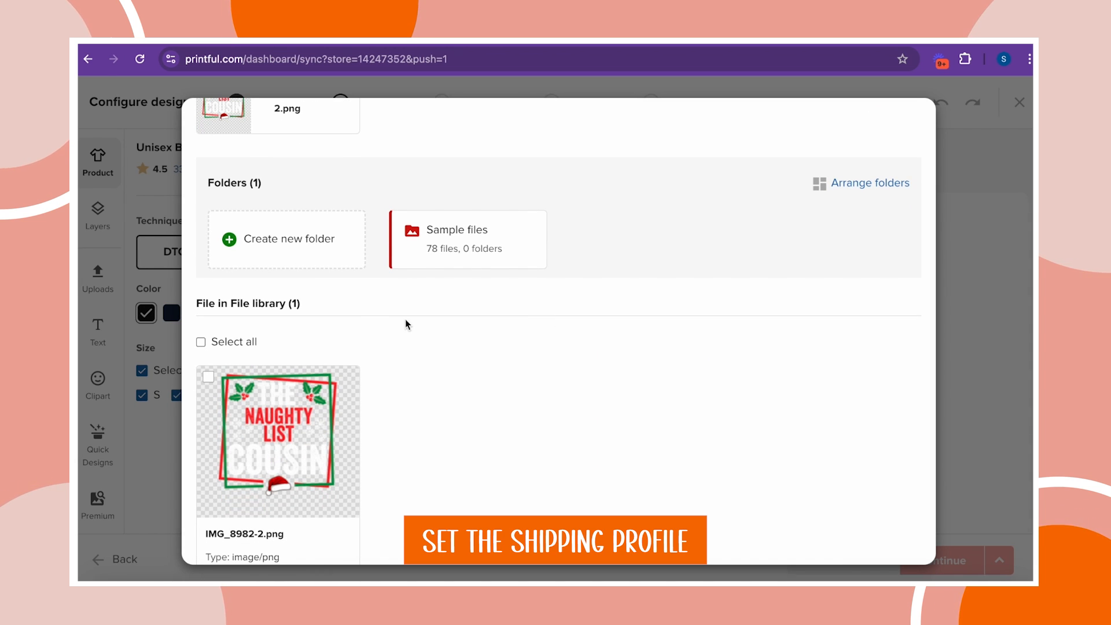
pyautogui.click(236, 246)
pyautogui.click(471, 191)
pyautogui.write('Christmas')
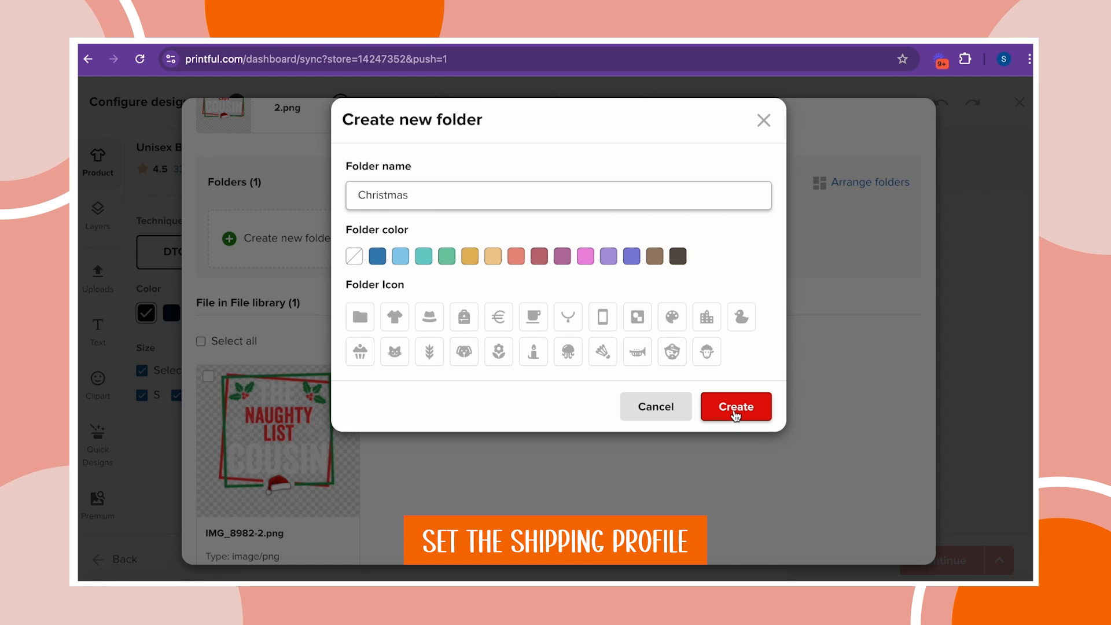
pyautogui.click(734, 408)
# Create a subfolder named The Blank Cousin inside the Christmas folder and return to the main file library
pyautogui.click(707, 238)
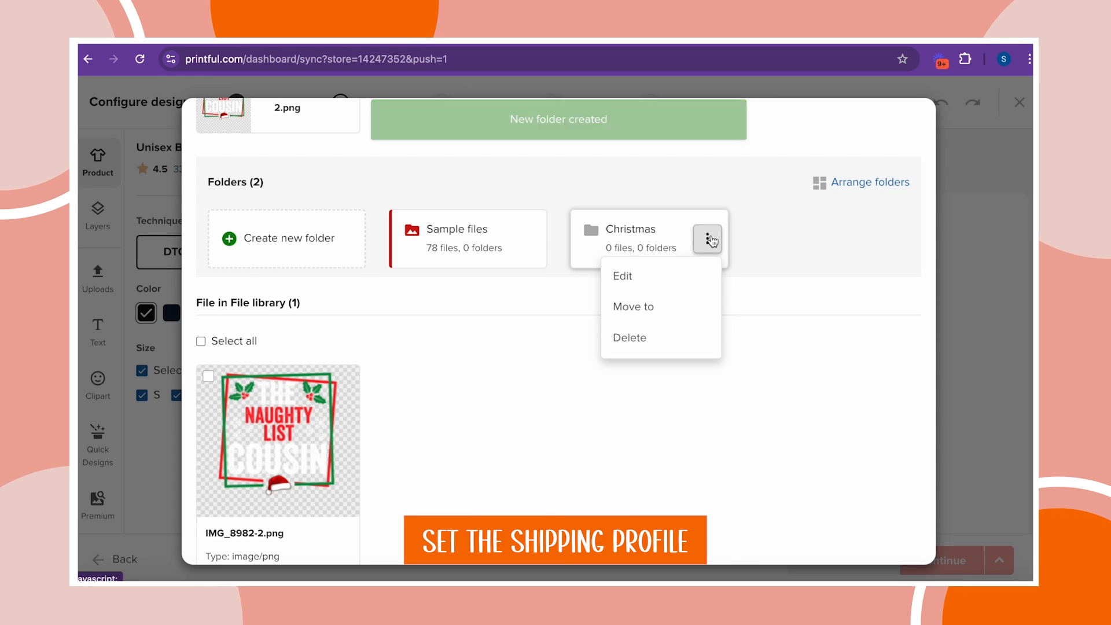
pyautogui.click(644, 242)
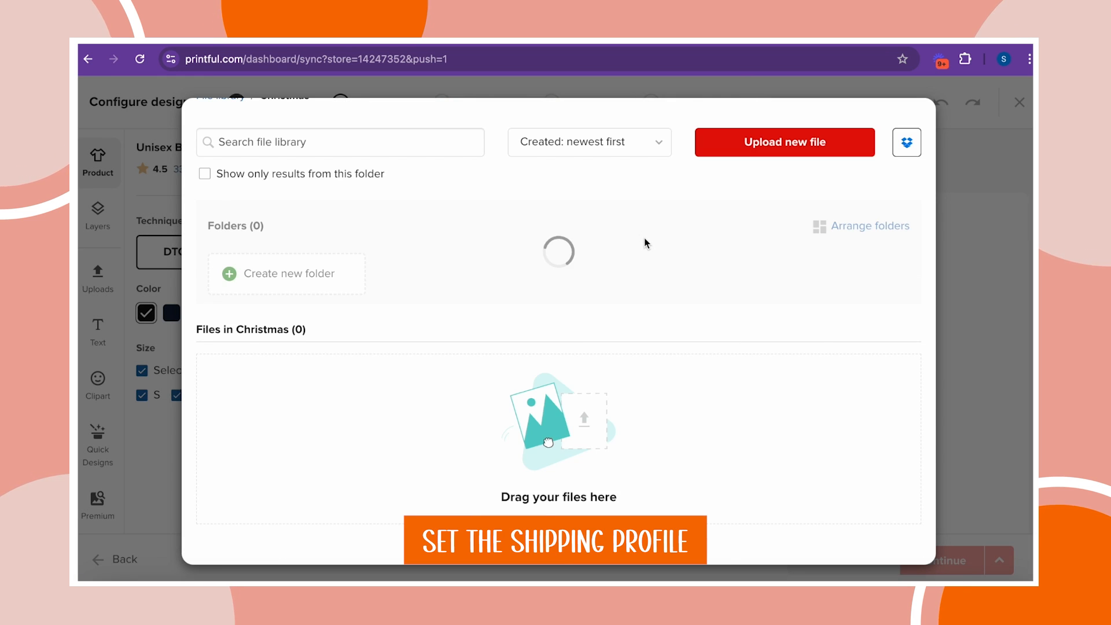
pyautogui.click(337, 283)
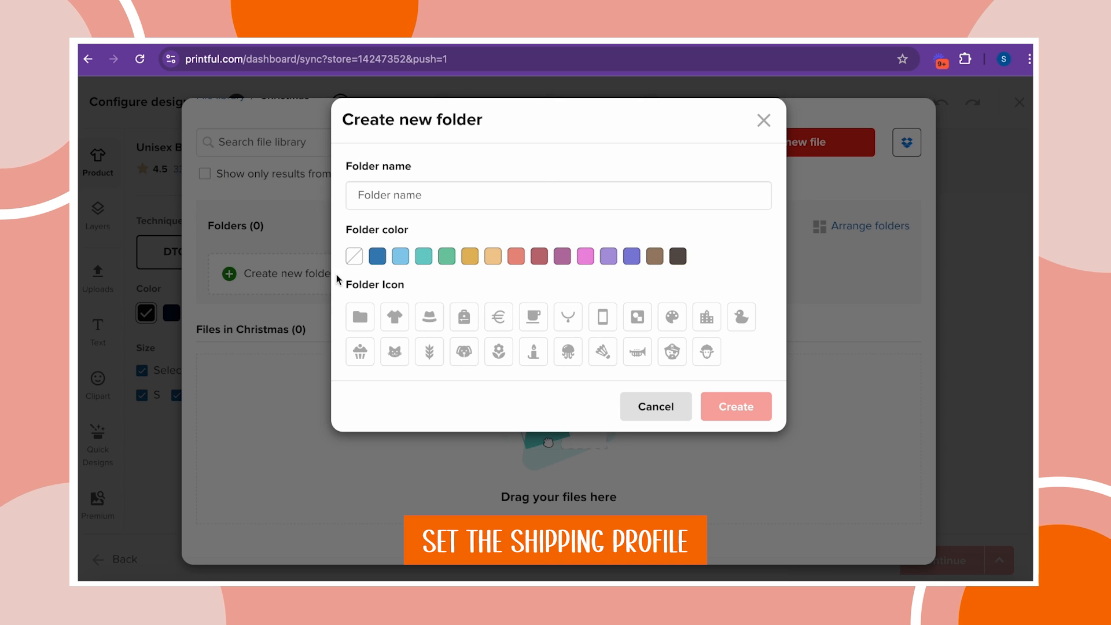
pyautogui.click(413, 193)
pyautogui.write('The Blank Cousin')
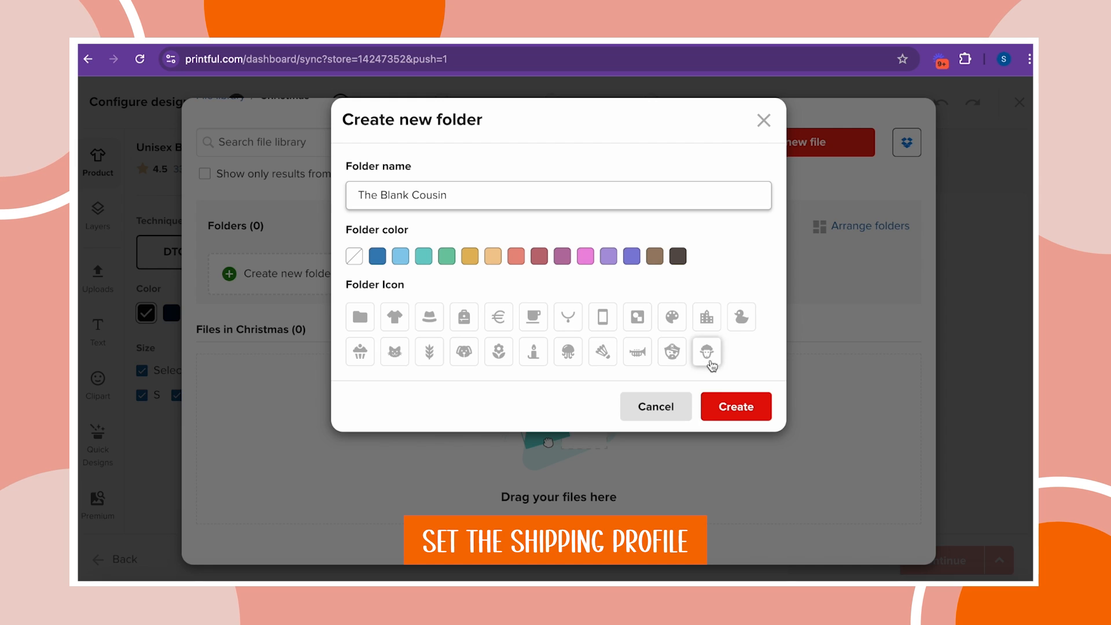
pyautogui.click(736, 406)
pyautogui.scroll(-2, 776, 353)
pyautogui.scroll(2, 454, 300)
pyautogui.click(220, 172)
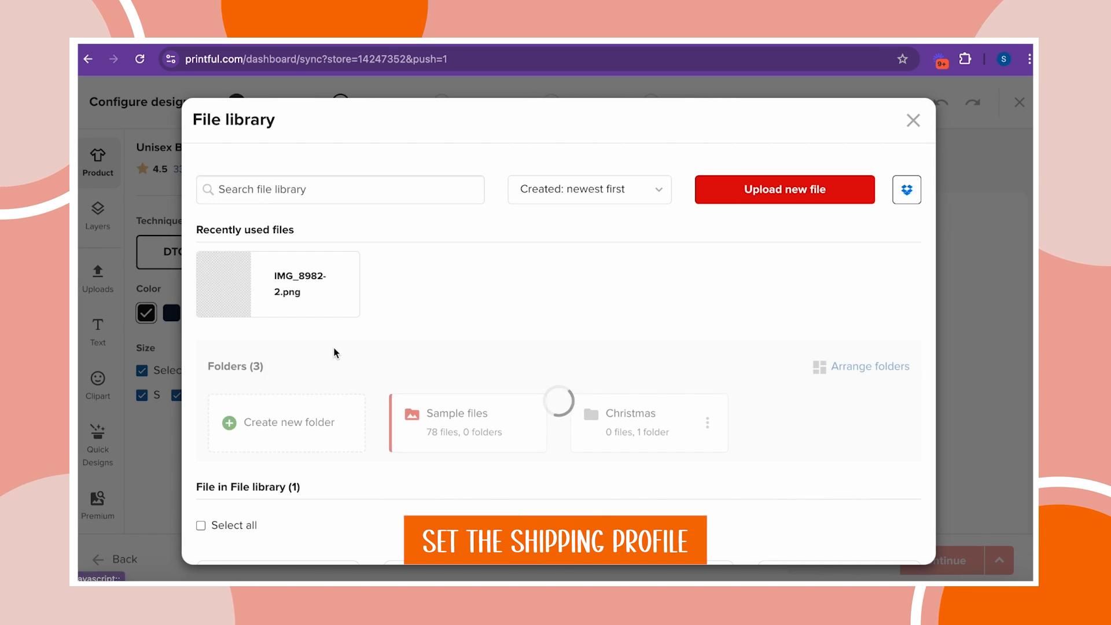
# Move IMG_8982-2.png into the The Blank Cousin subfolder of the Christmas folder
pyautogui.scroll(-5, 334, 352)
pyautogui.click(338, 278)
pyautogui.click(285, 378)
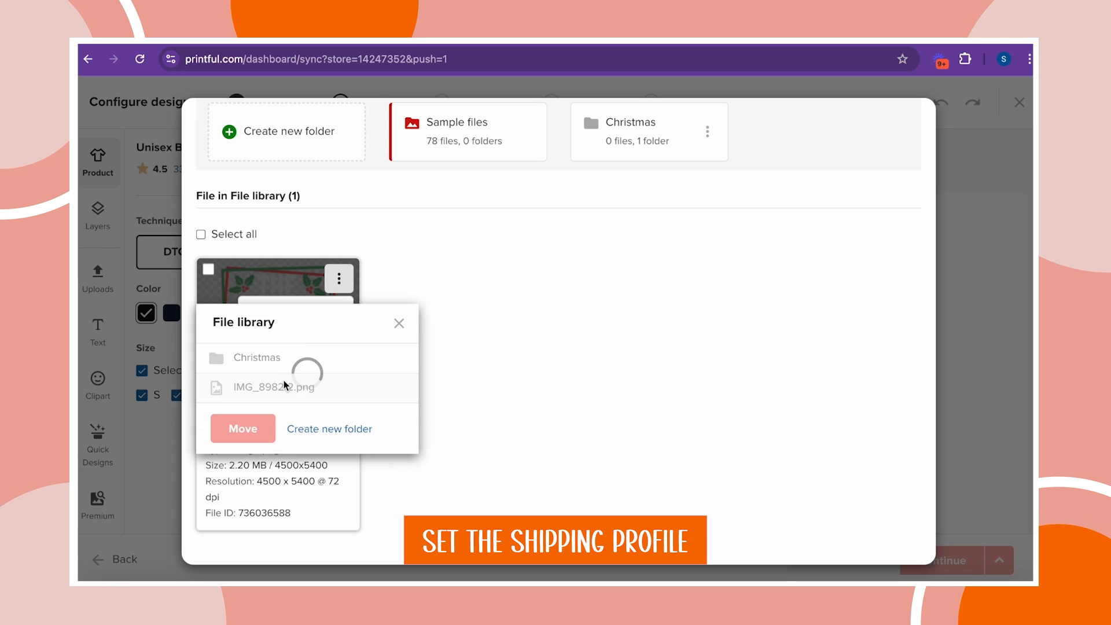
pyautogui.click(255, 358)
pyautogui.click(268, 358)
pyautogui.click(243, 398)
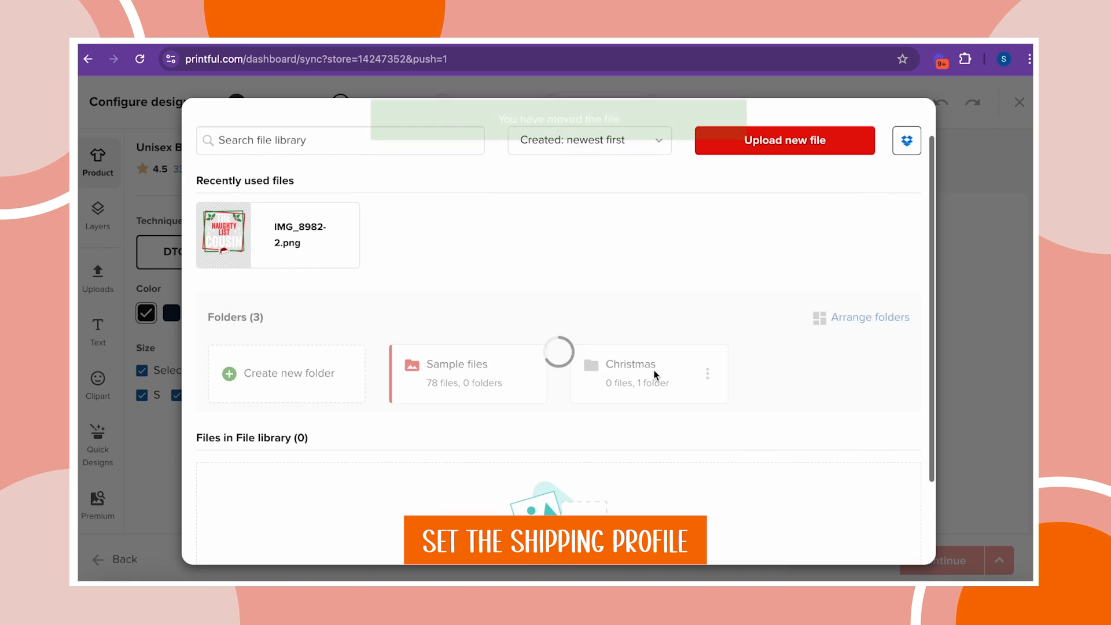
# Place IMG_8982-2.png from the Christmas subfolder on the shirt front, dismiss the print area warning, and nudge the design slightly upward
pyautogui.click(656, 375)
pyautogui.click(397, 373)
pyautogui.scroll(-3, 278, 389)
pyautogui.click(277, 389)
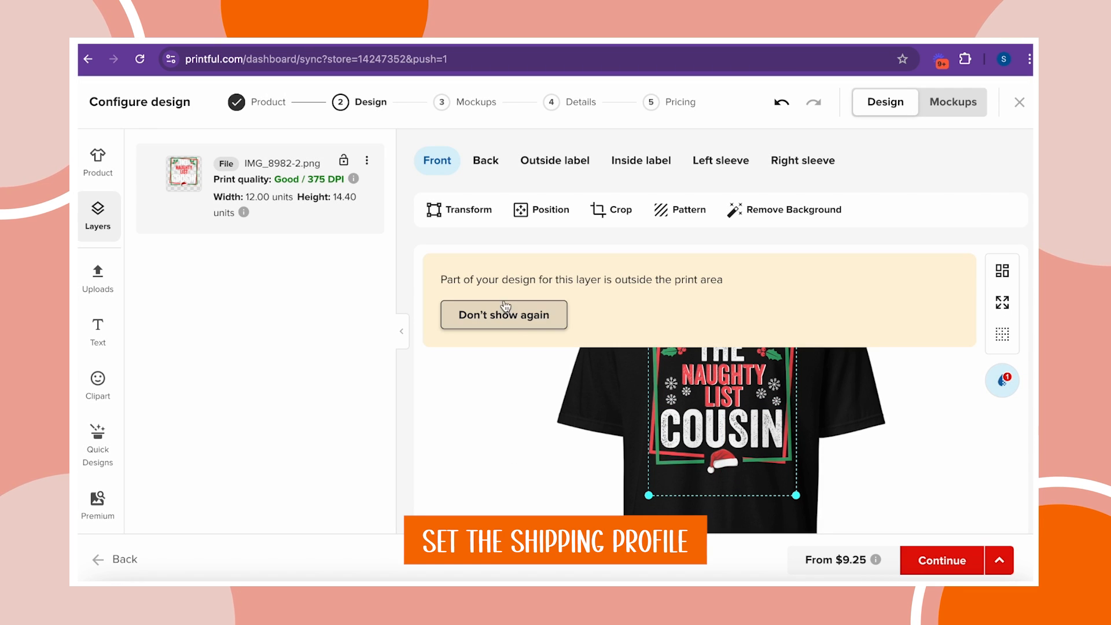
pyautogui.click(546, 318)
pyautogui.moveTo(686, 376); pyautogui.dragTo(685, 371)
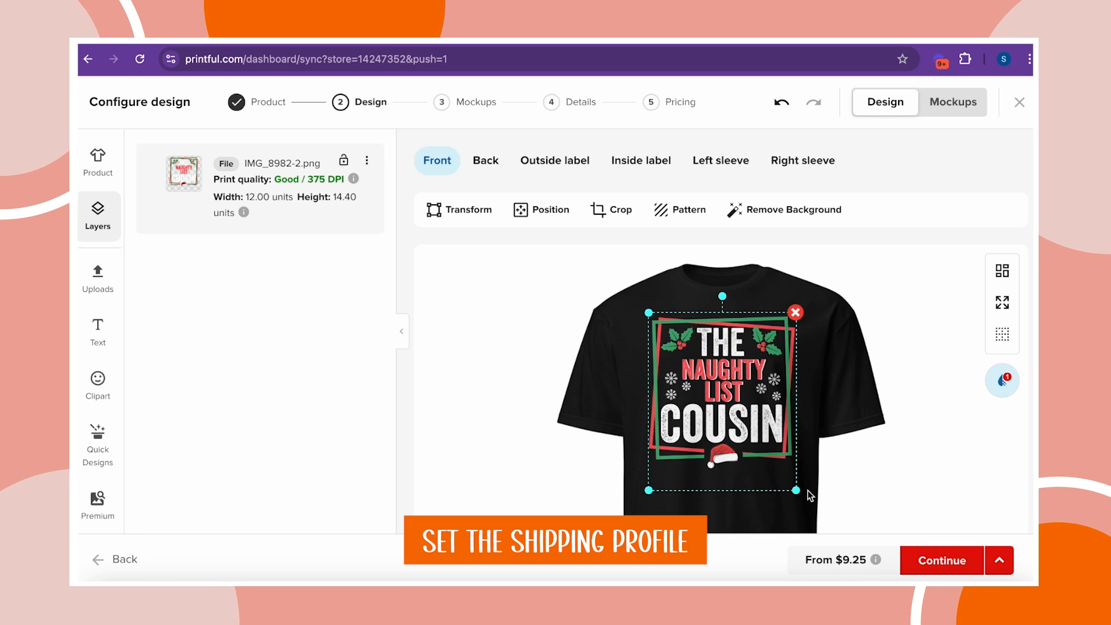
# Keep the default mockups, product details and pricing, and submit the T-shirt to the store
pyautogui.click(928, 561)
pyautogui.click(966, 558)
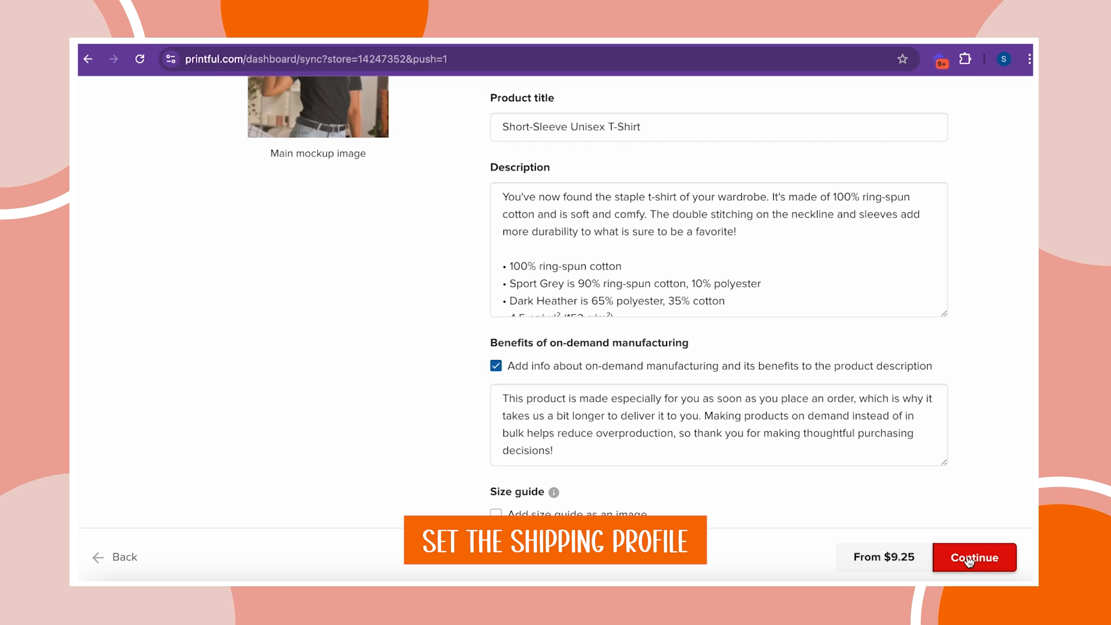
pyautogui.scroll(3, 819, 413)
pyautogui.scroll(-6, 818, 412)
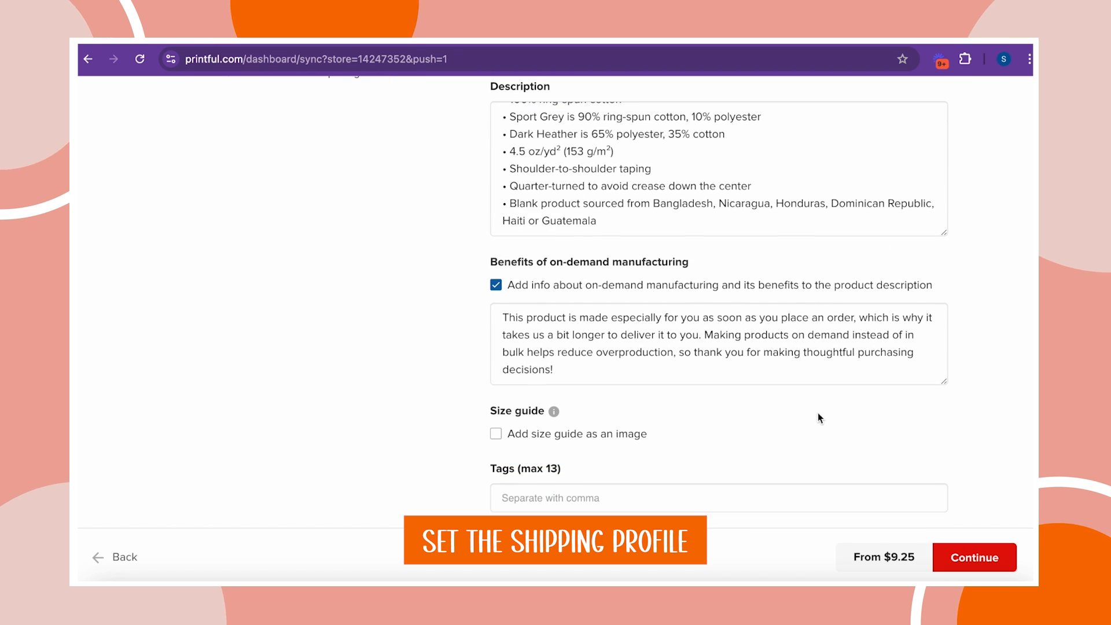
pyautogui.click(968, 559)
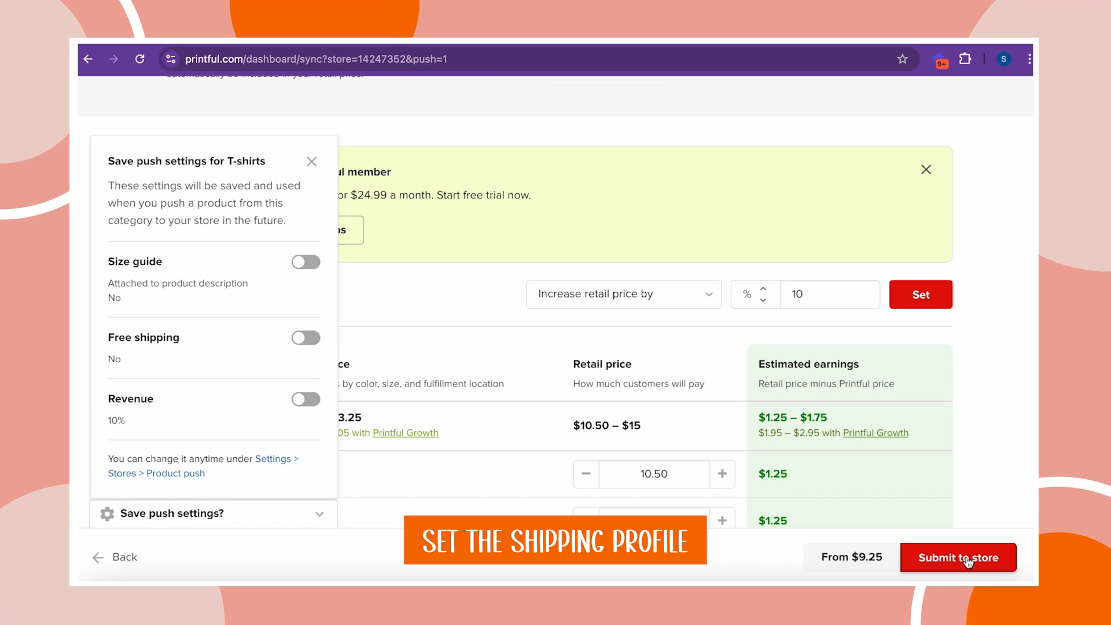
pyautogui.click(968, 559)
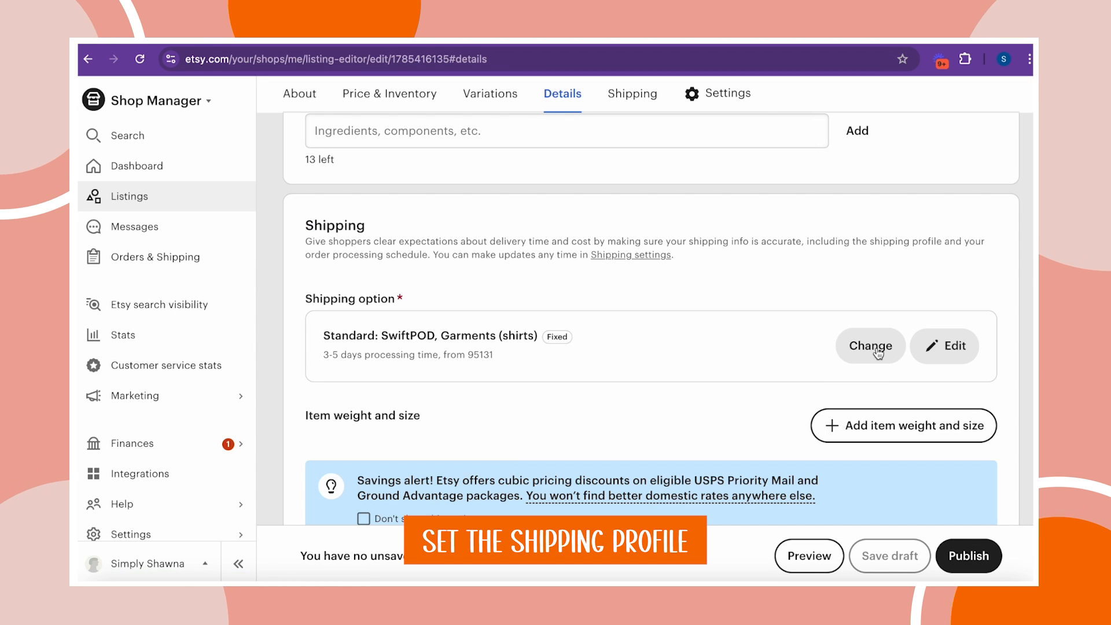
# Go to Etsy's shipping profiles and start a new profile with shipping prices set to I'll enter fixed prices manually
pyautogui.click(877, 350)
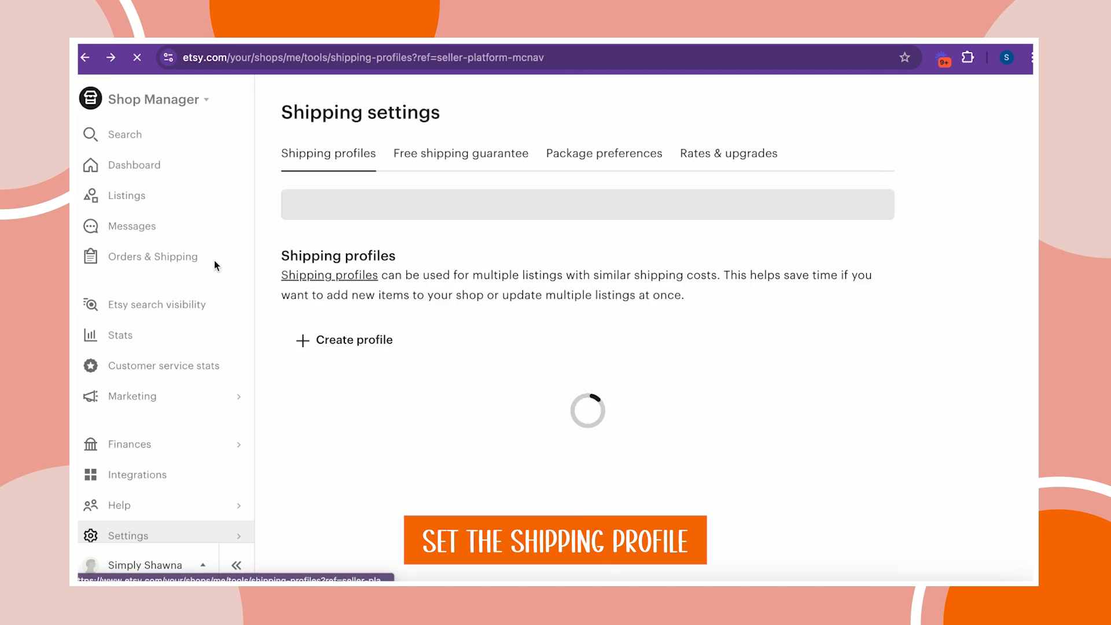
pyautogui.scroll(-3, 424, 286)
pyautogui.scroll(-2, 424, 286)
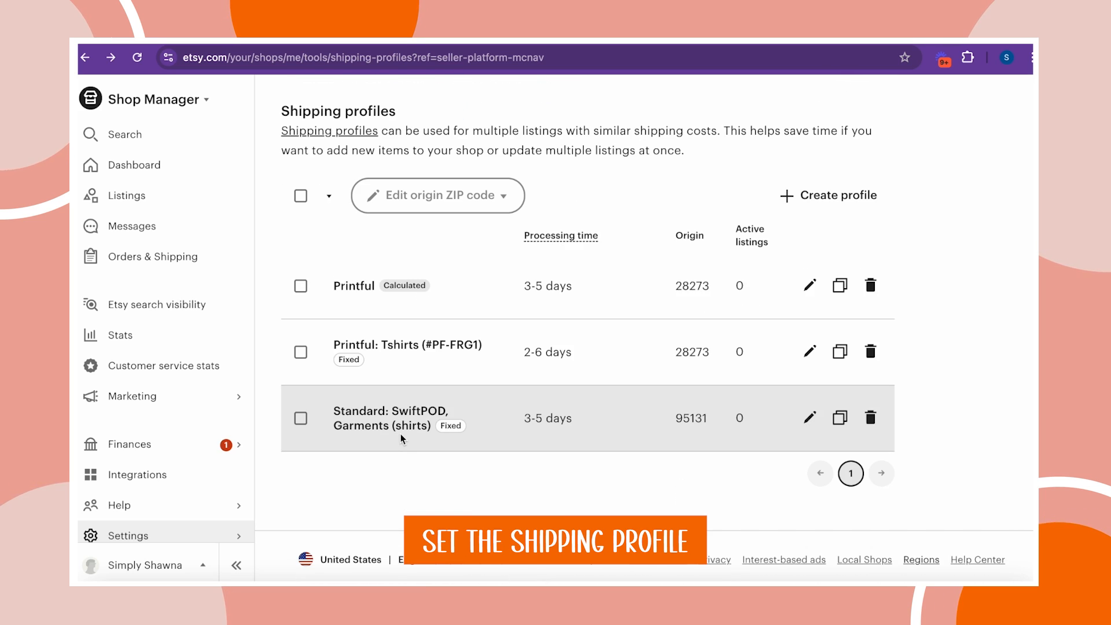
pyautogui.click(850, 197)
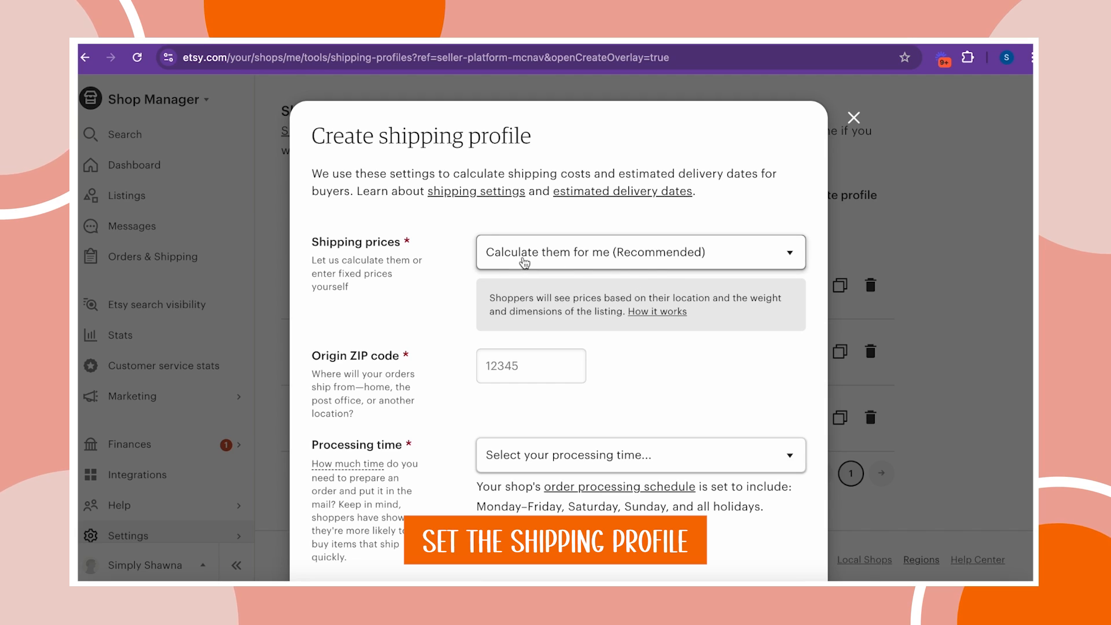
pyautogui.click(794, 257)
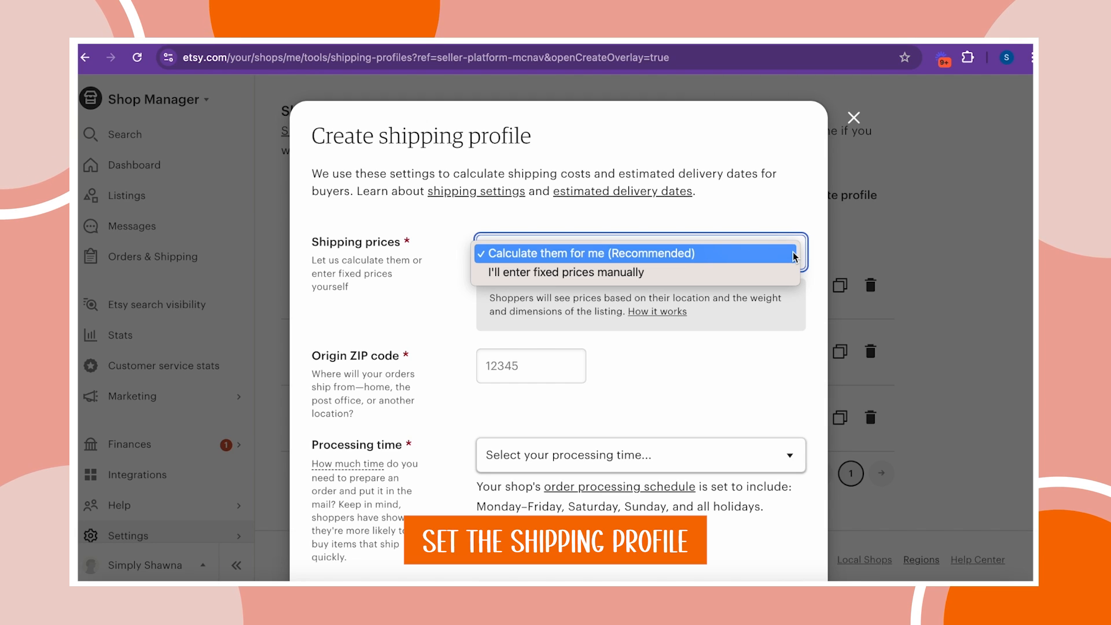
pyautogui.click(582, 273)
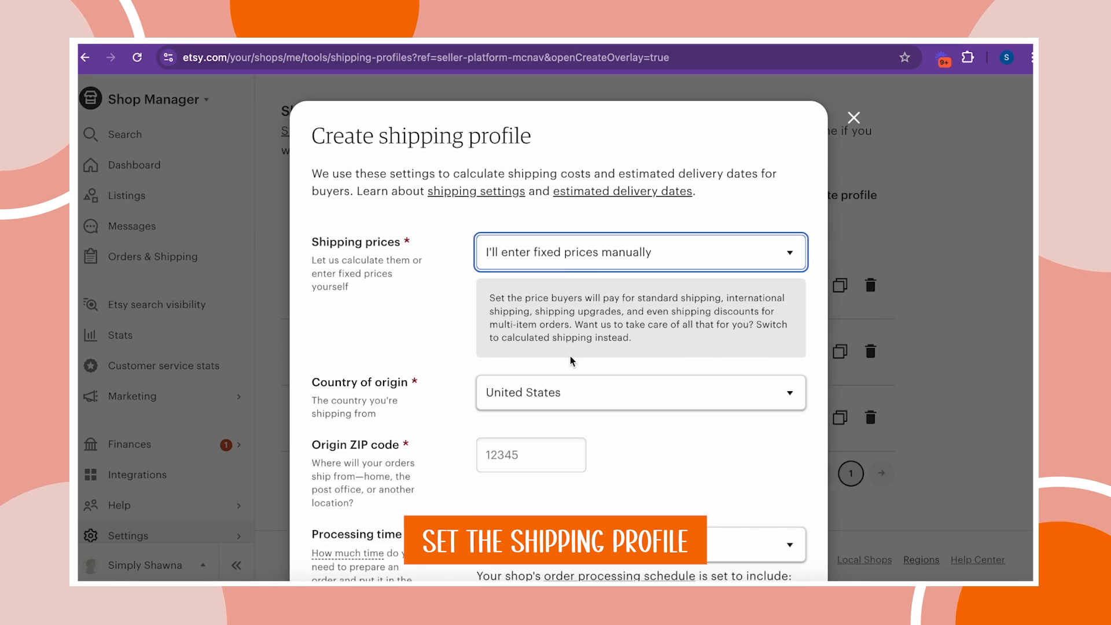
# Set the shipping profile's origin ZIP code to 28273
pyautogui.scroll(-2, 570, 361)
pyautogui.click(521, 384)
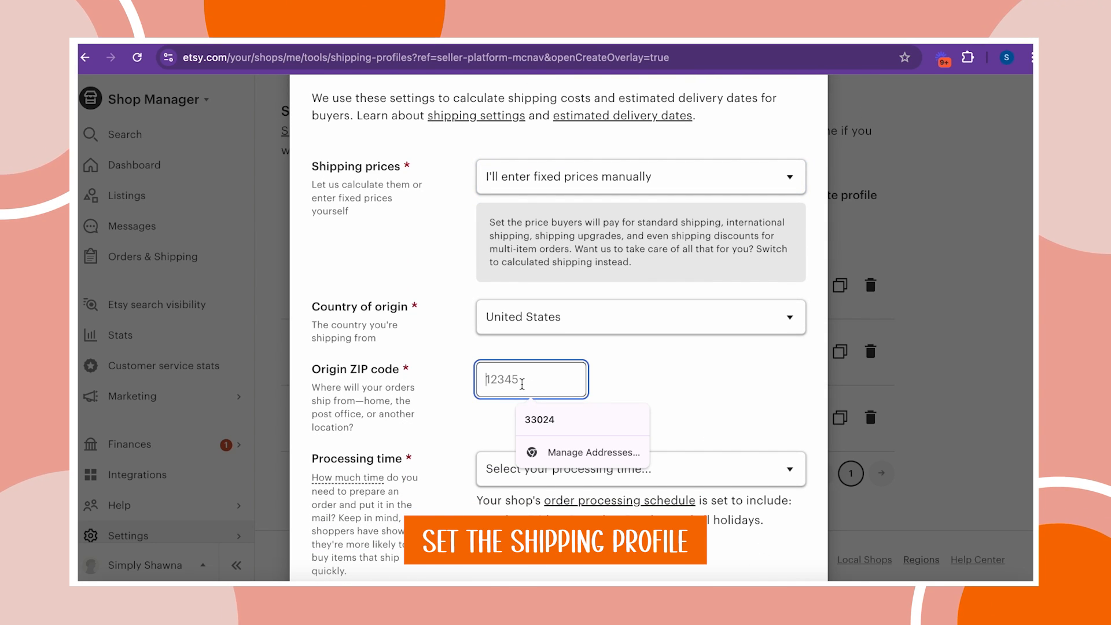
pyautogui.write('28273')
pyautogui.scroll(-3, 613, 436)
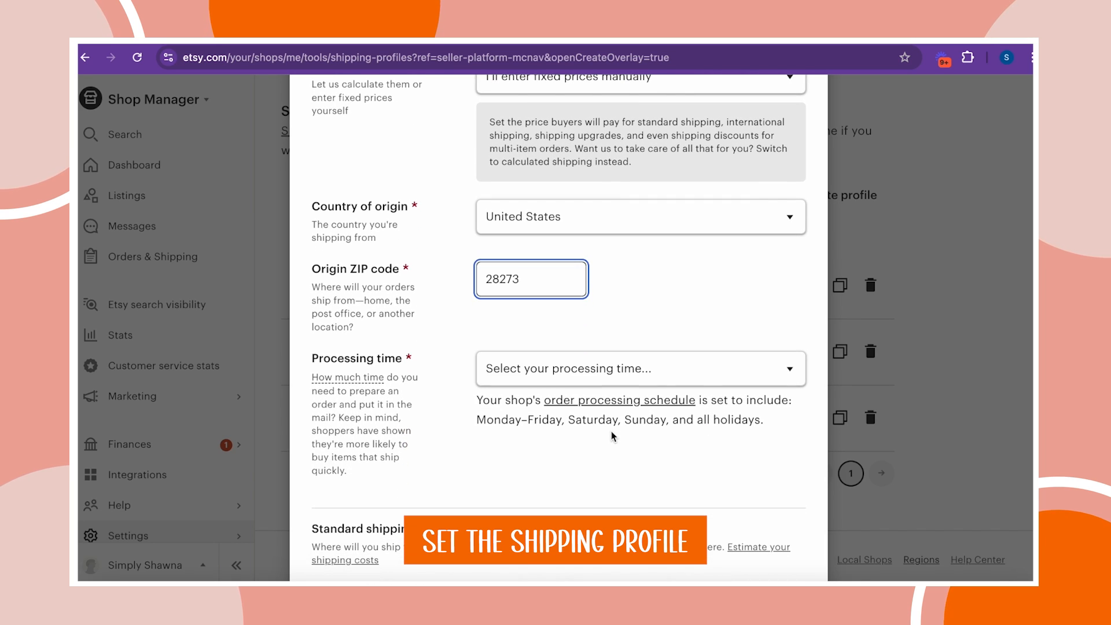
# Set the shipping profile's processing time to a custom range of 2 to 6 days
pyautogui.click(804, 375)
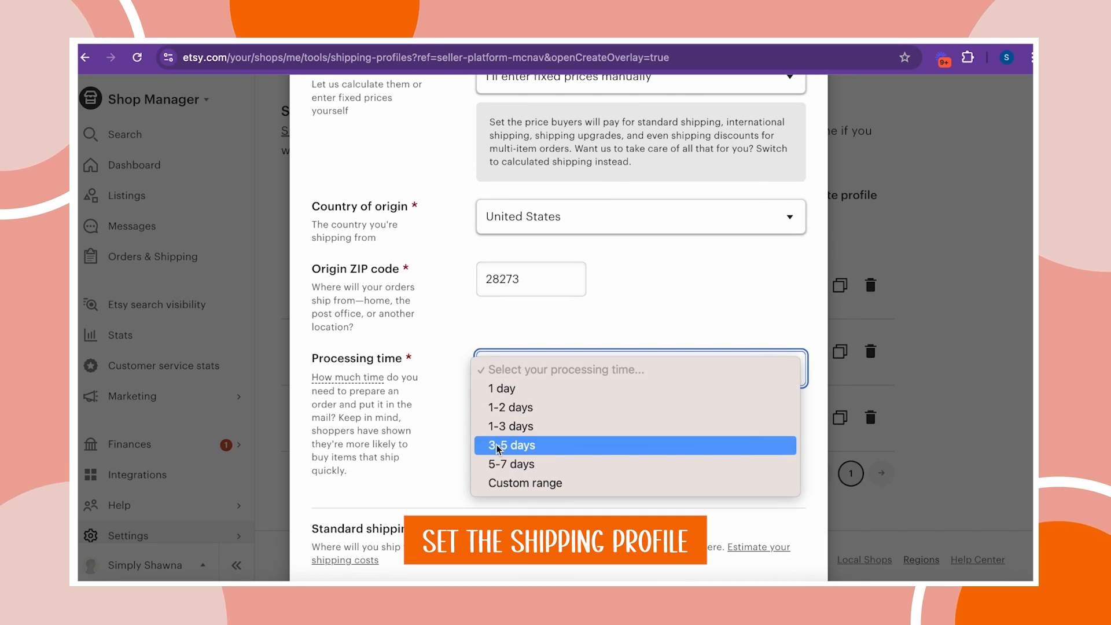
pyautogui.click(497, 482)
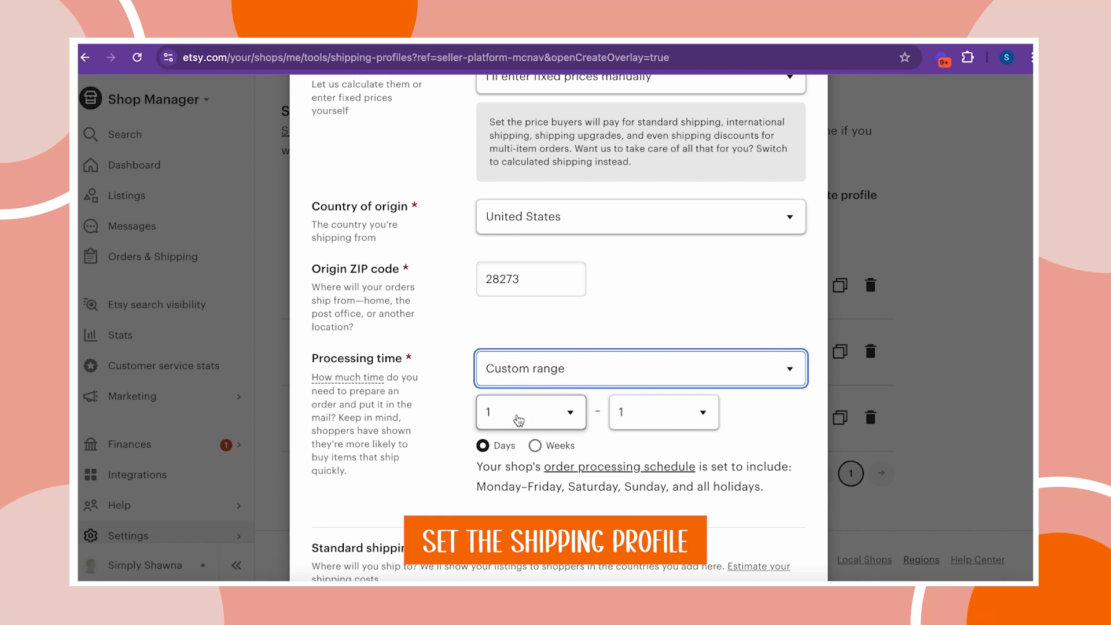
pyautogui.click(573, 416)
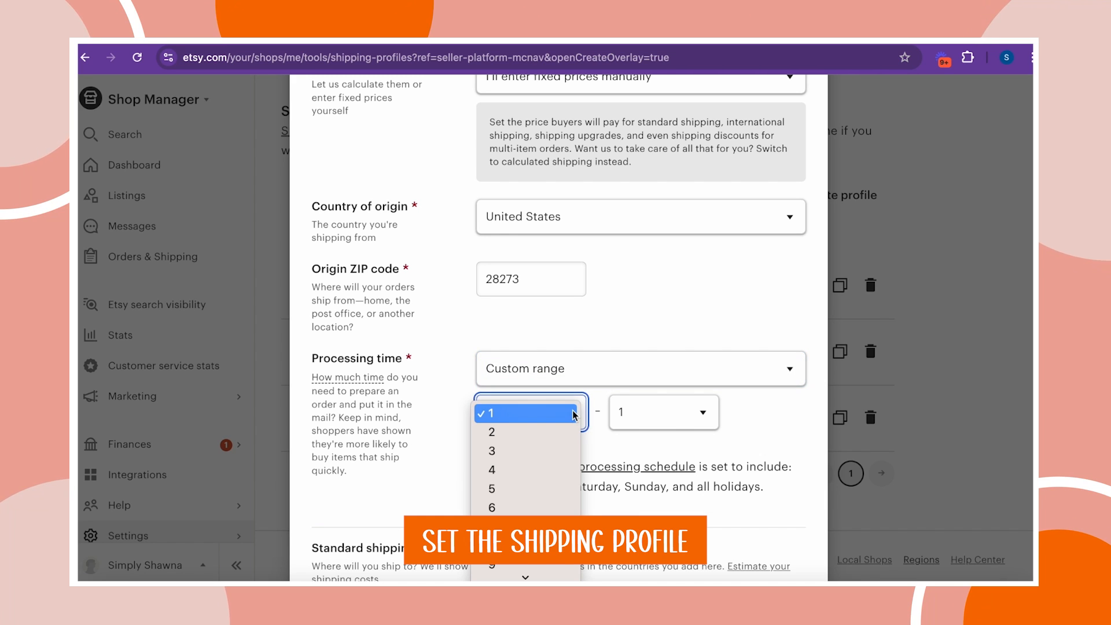
pyautogui.click(509, 504)
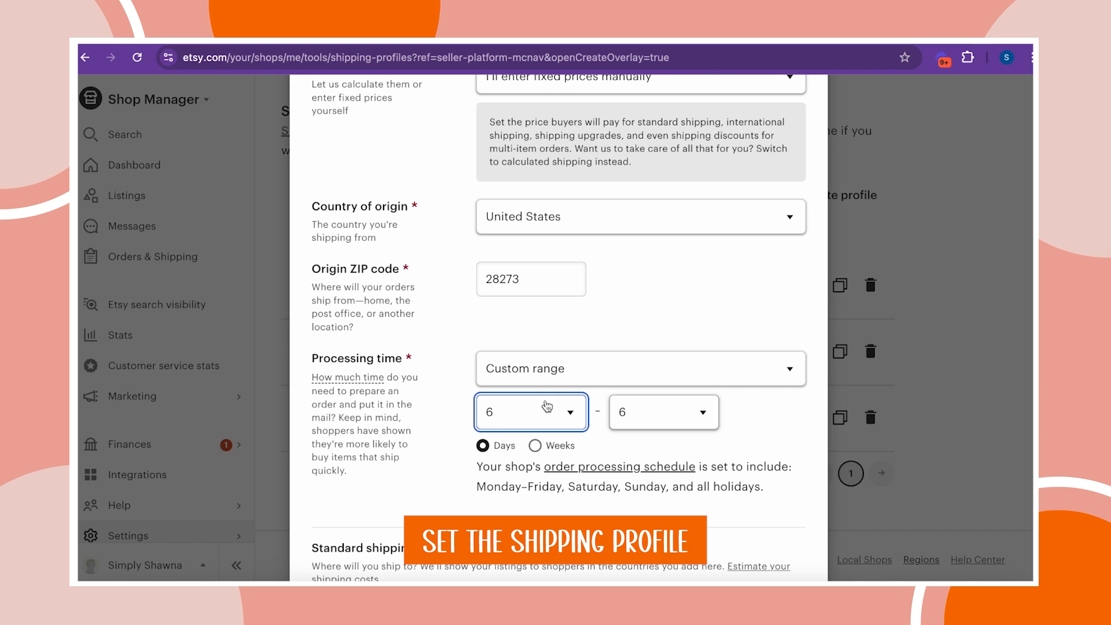
pyautogui.click(547, 412)
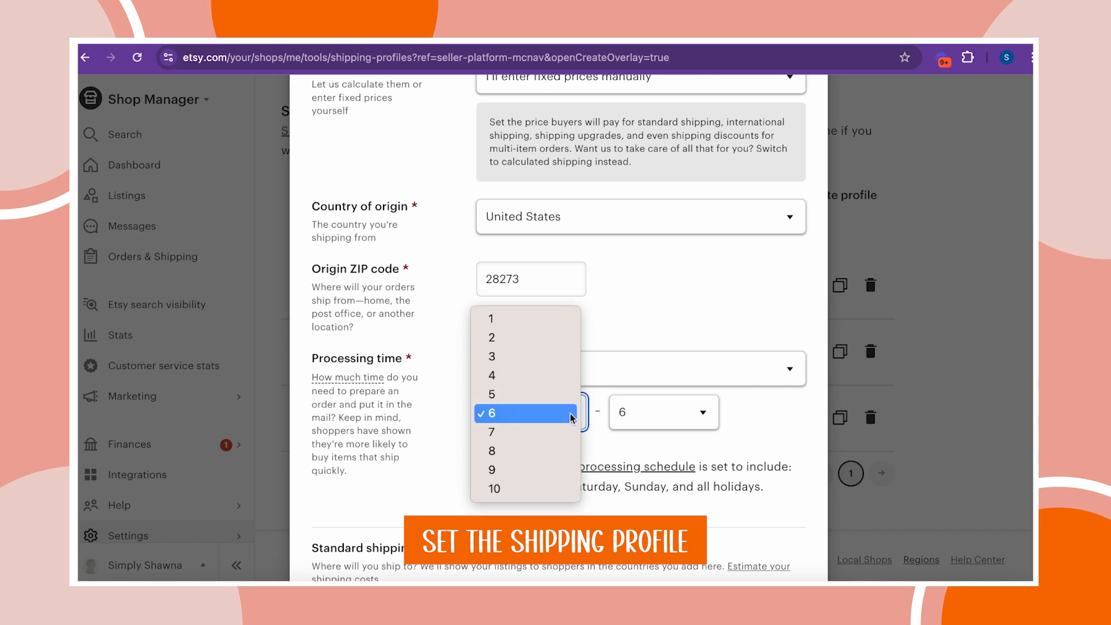
pyautogui.click(523, 343)
pyautogui.scroll(-3, 600, 486)
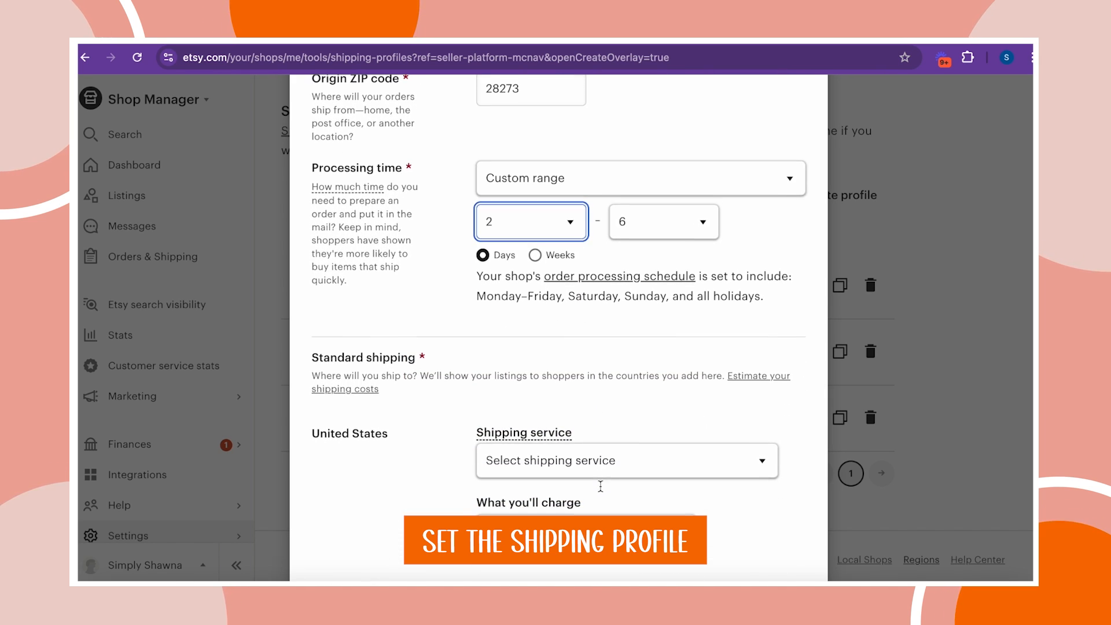
# Try to set the United States standard shipping service to USPS First-Class Mail (1-5 business days)
pyautogui.scroll(-2, 602, 491)
pyautogui.scroll(-1, 600, 491)
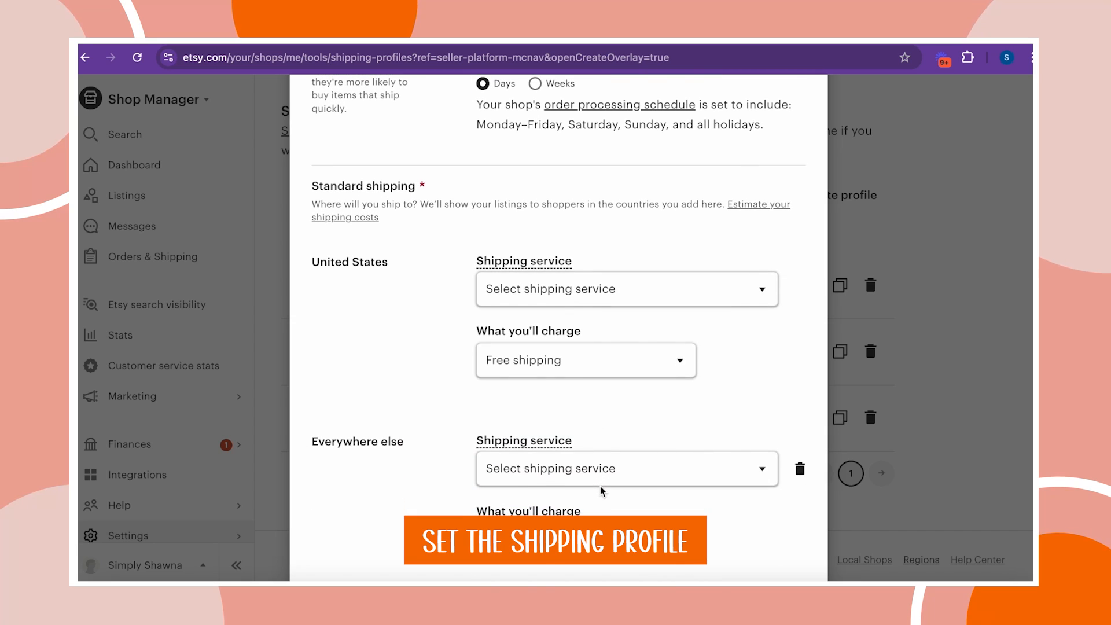
pyautogui.click(686, 288)
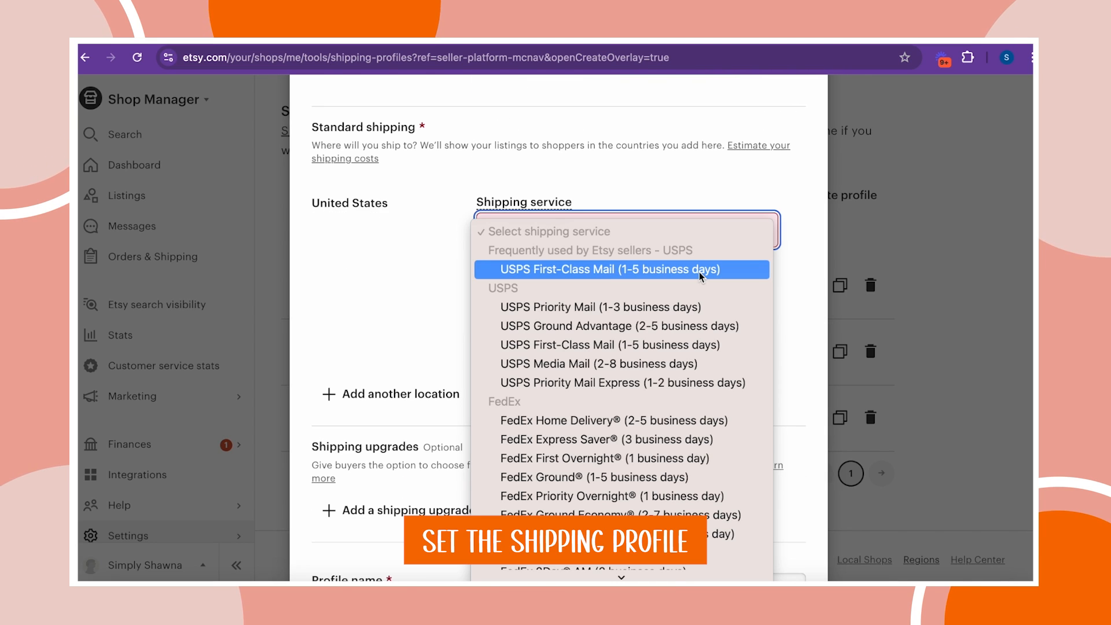
pyautogui.click(701, 269)
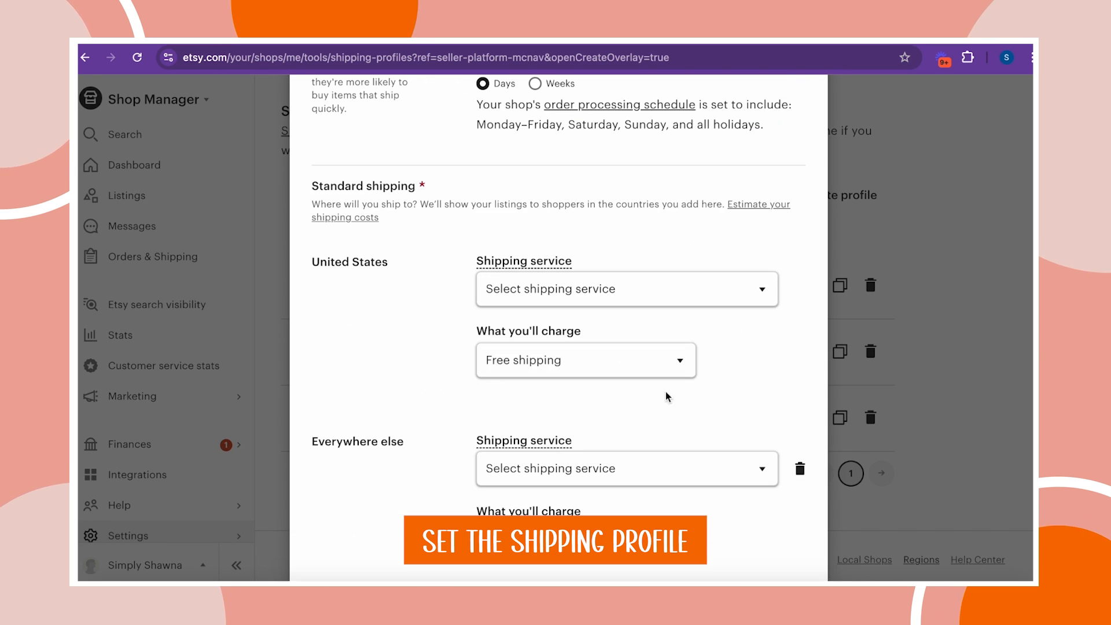
# Try the Fixed price option for United States shipping, and return the charge to Free shipping
pyautogui.click(676, 363)
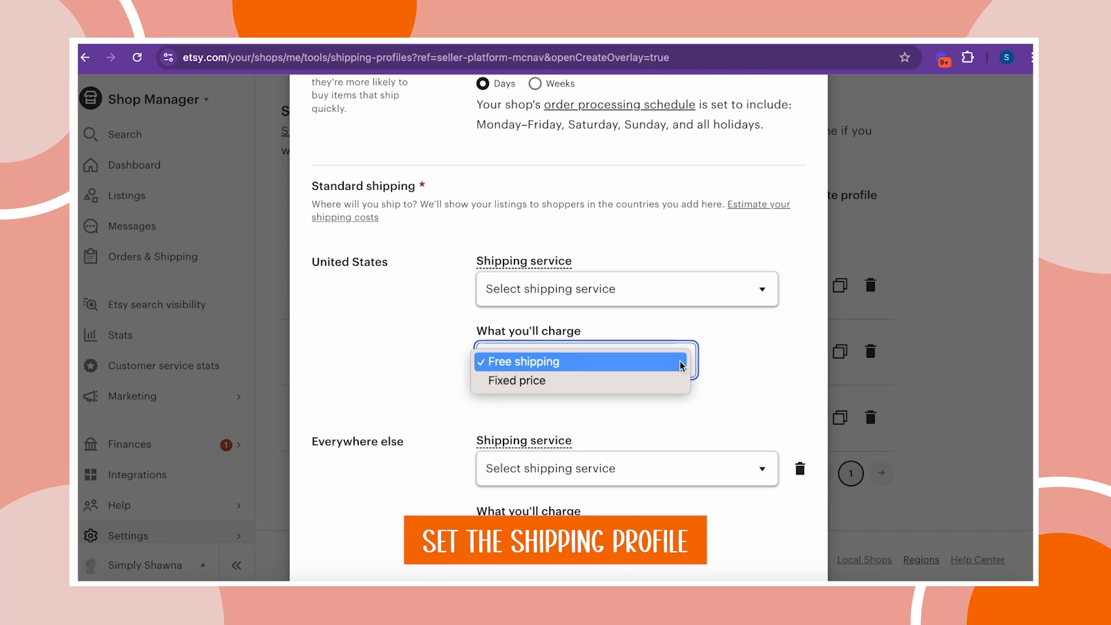
pyautogui.click(653, 381)
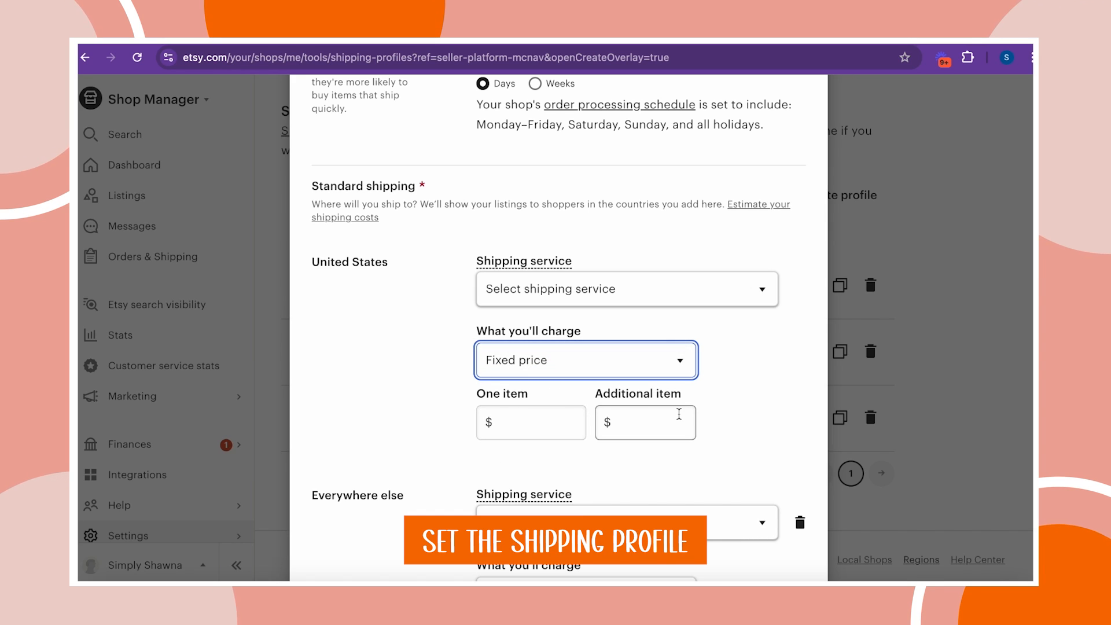
pyautogui.click(682, 363)
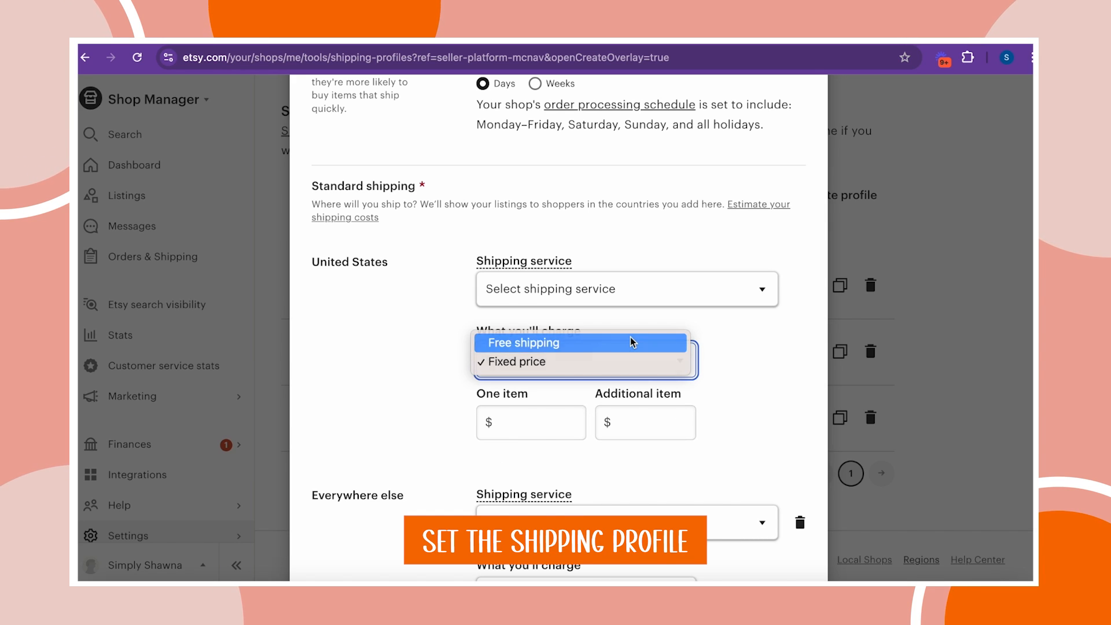
pyautogui.click(633, 342)
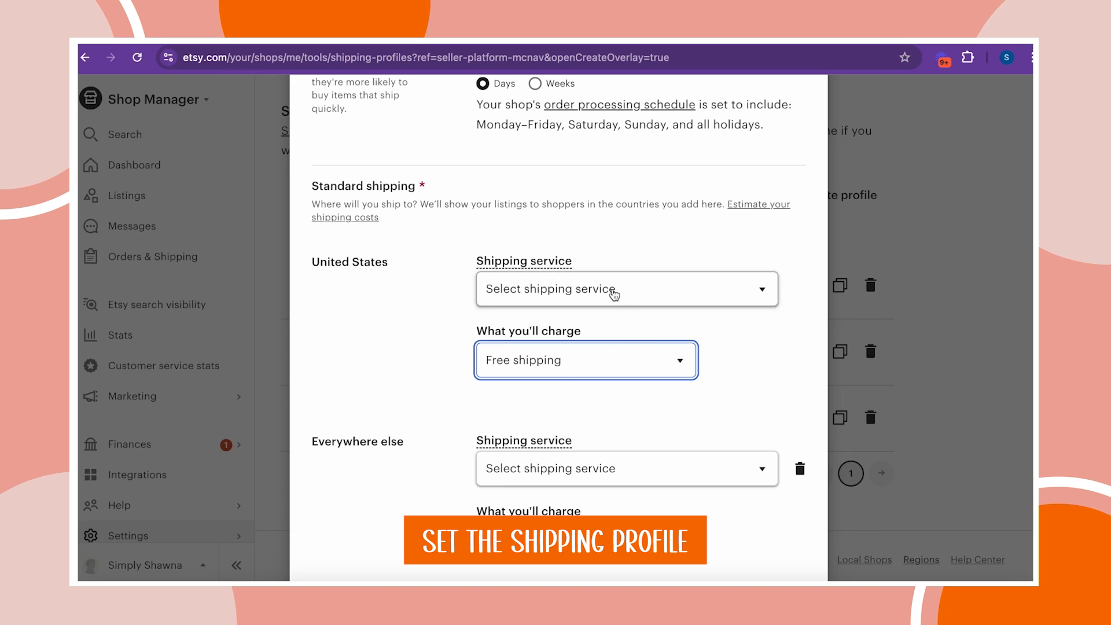
# Remove the Everywhere else destination, and save the profile as Printful Tshirts with USPS First-Class Mail (1-5 business days) for the United States
pyautogui.scroll(-3, 613, 292)
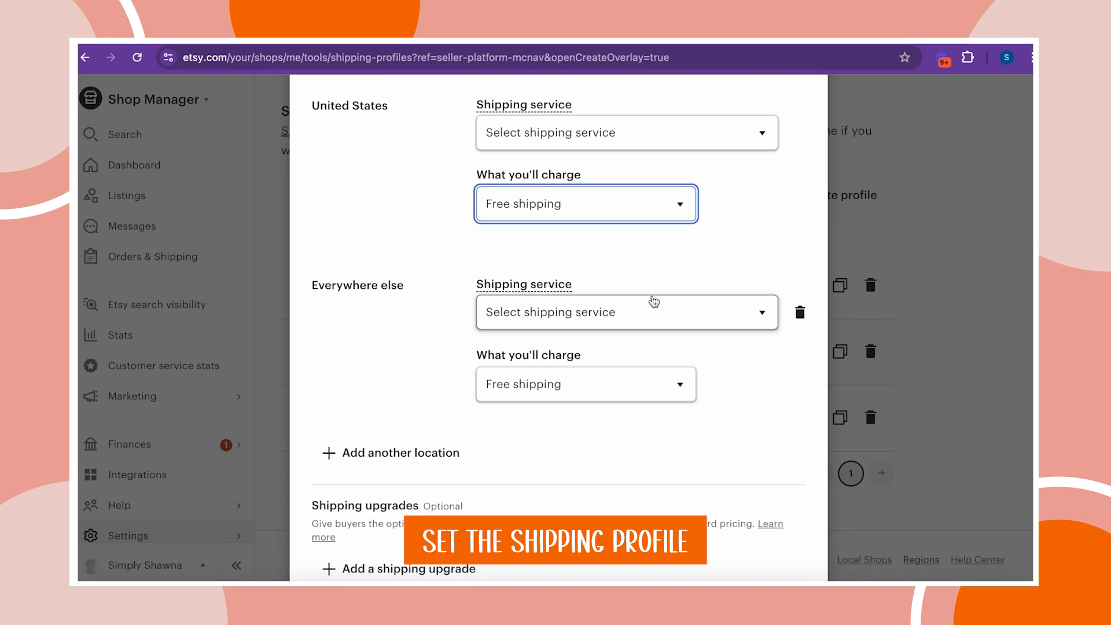
pyautogui.click(800, 312)
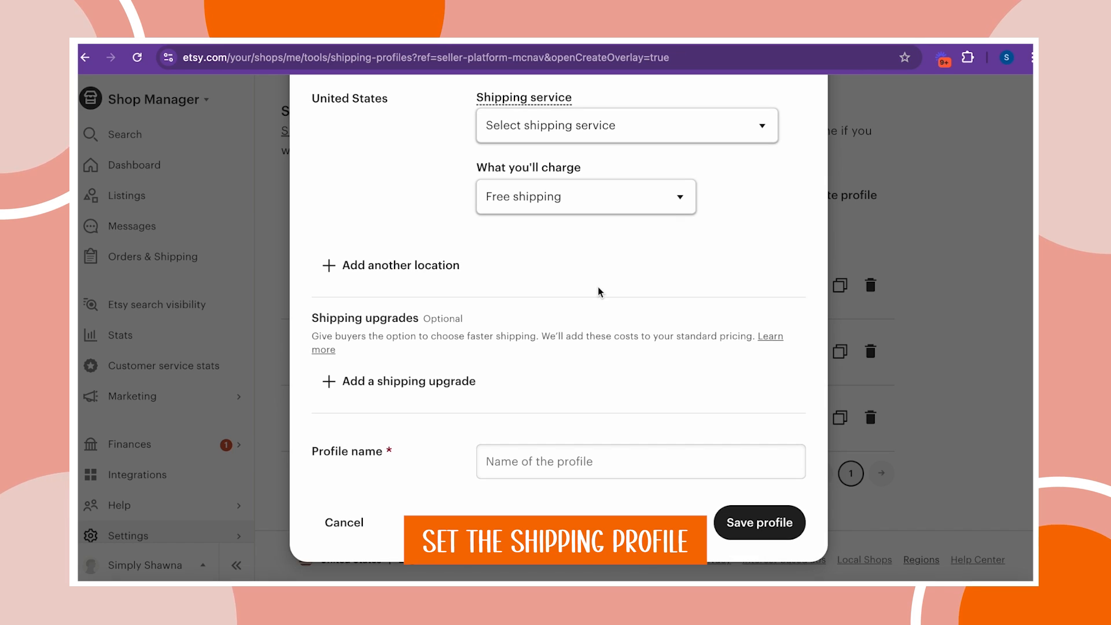
pyautogui.click(519, 453)
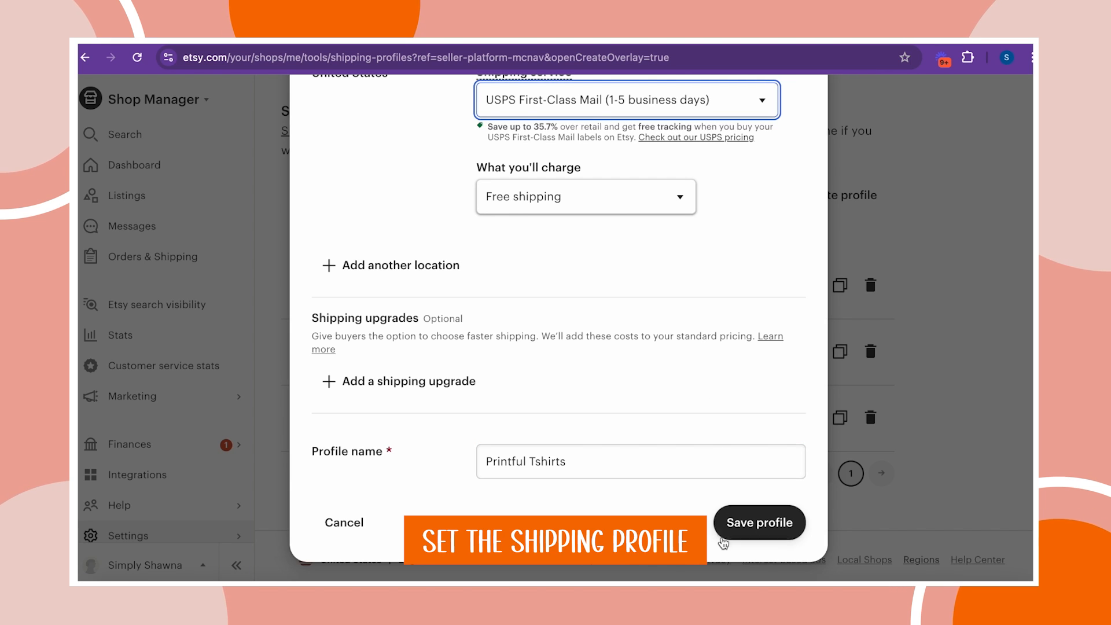
pyautogui.click(738, 527)
# Delete the calculated shipping profile named Printful from the shop's shipping profiles
pyautogui.scroll(-2, 649, 446)
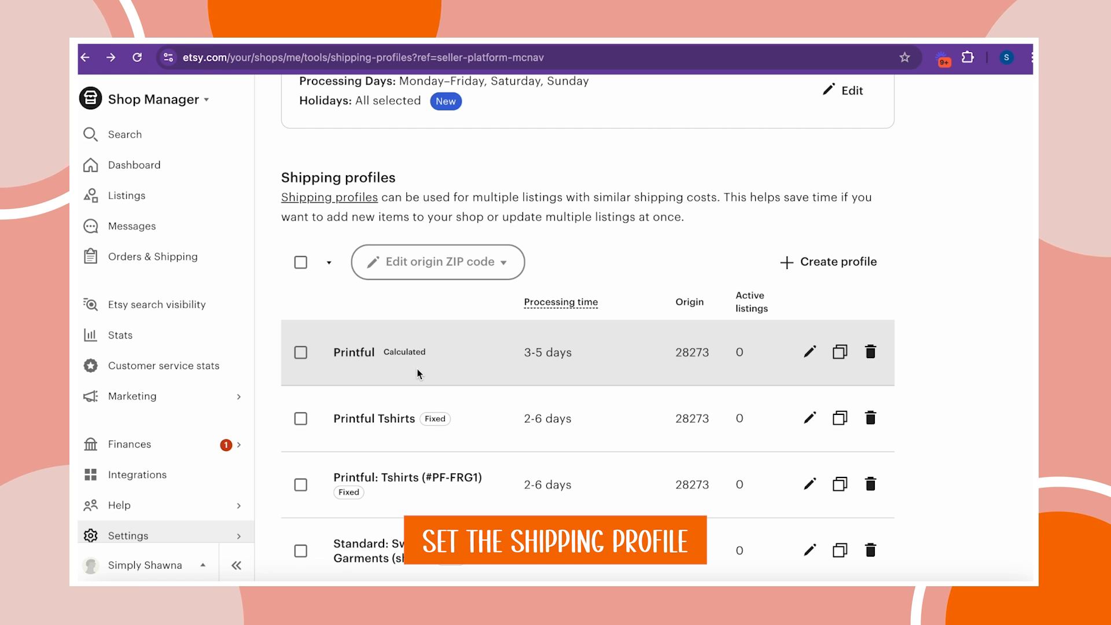
pyautogui.click(871, 351)
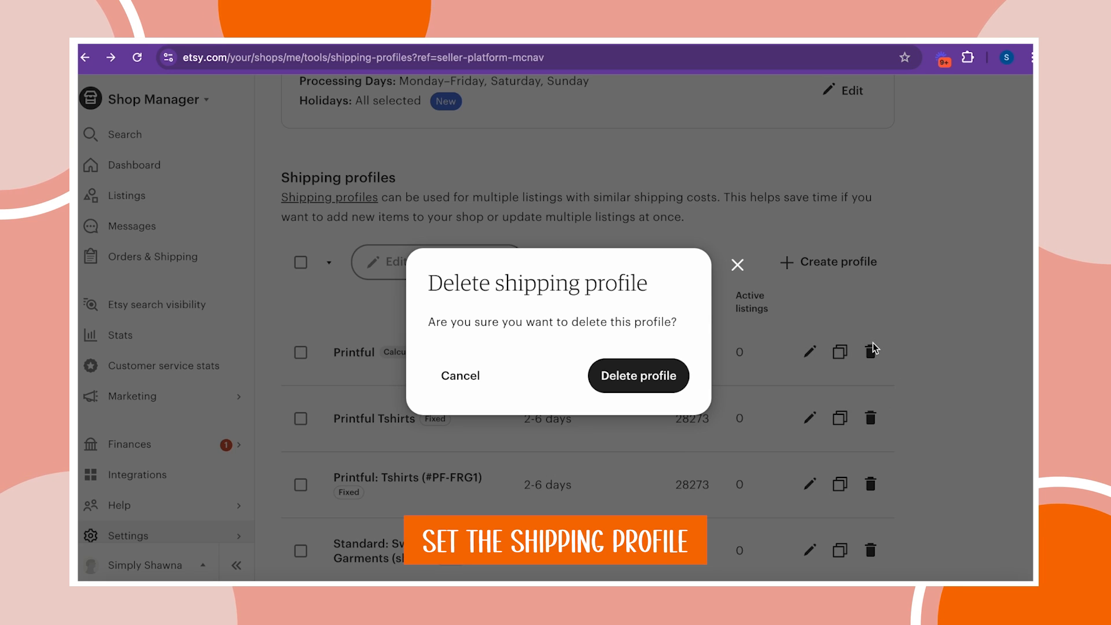
pyautogui.click(636, 377)
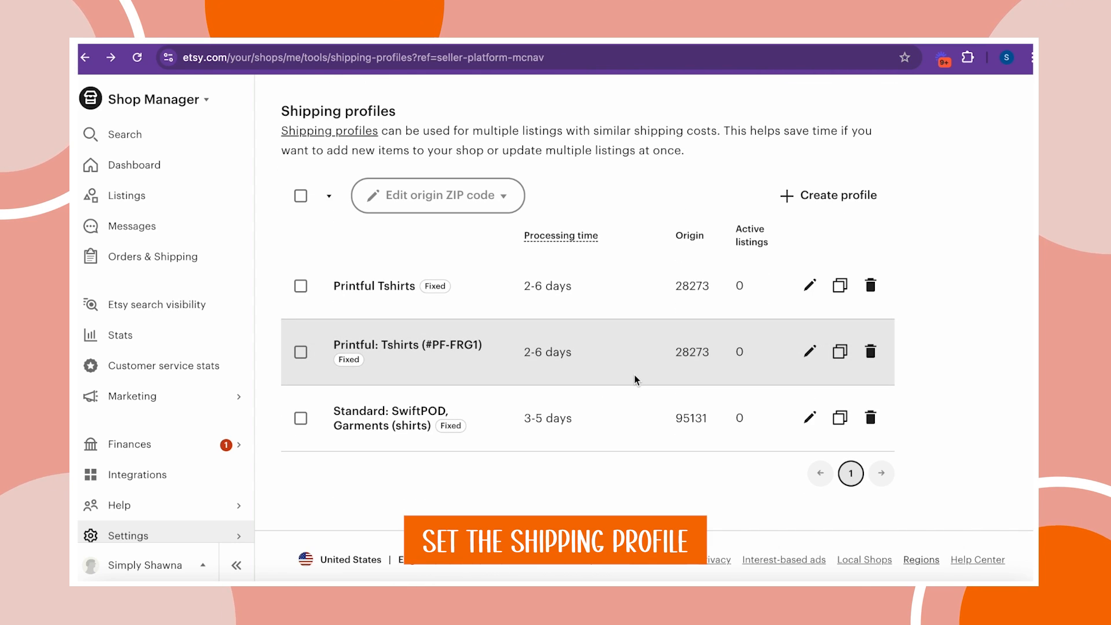
# Go to the shop's draft listings and open the Christmas Cousins Shirt draft for editing
pyautogui.scroll(5, 422, 307)
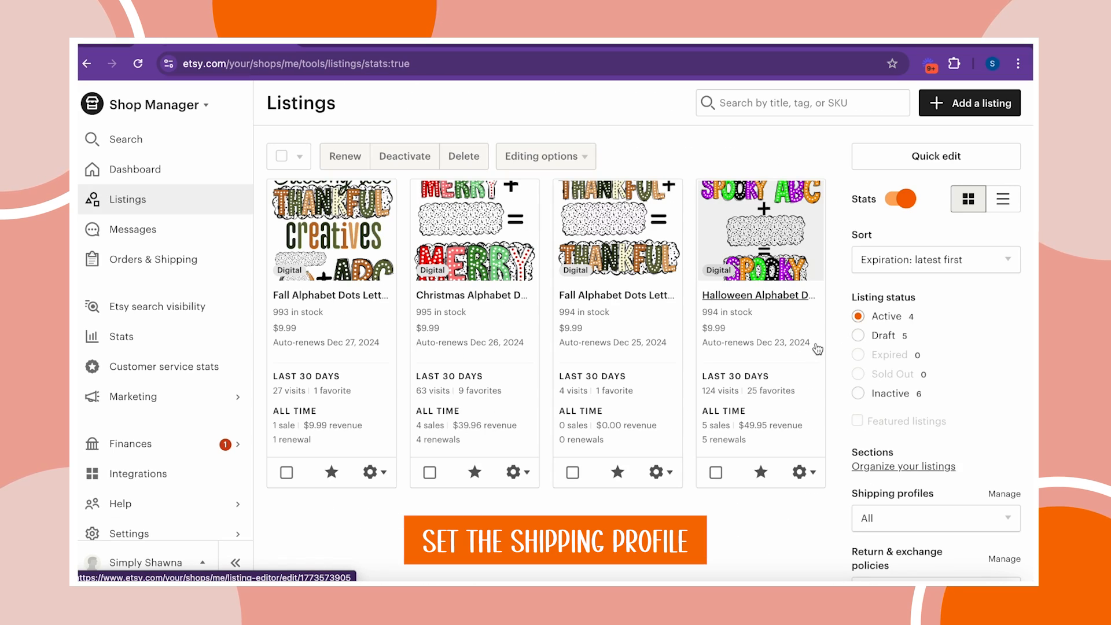
pyautogui.click(859, 335)
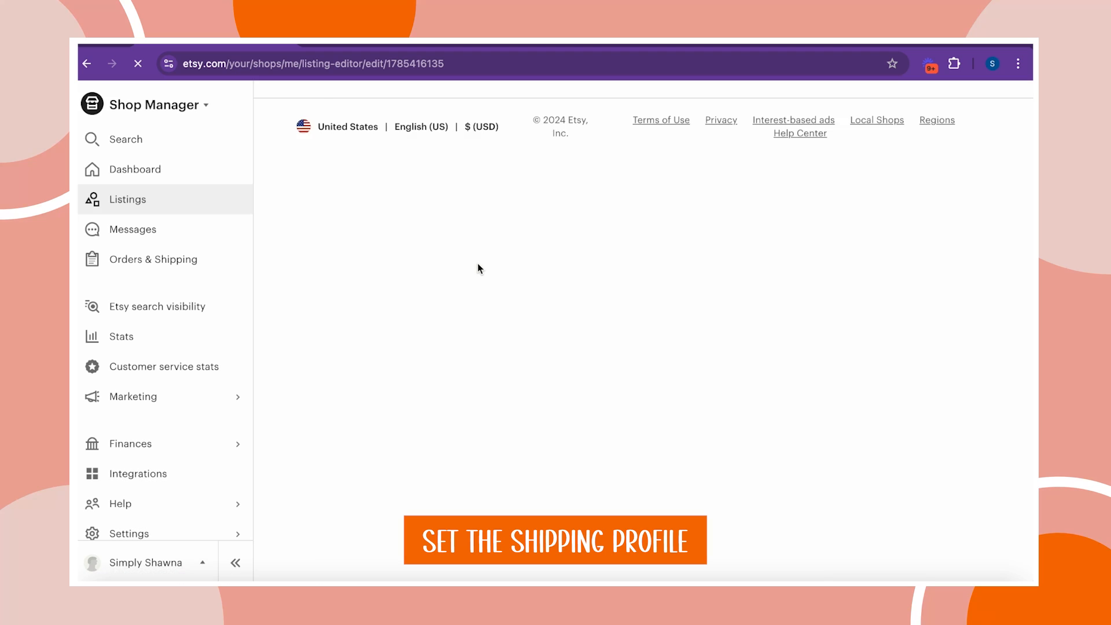
pyautogui.scroll(-3, 533, 347)
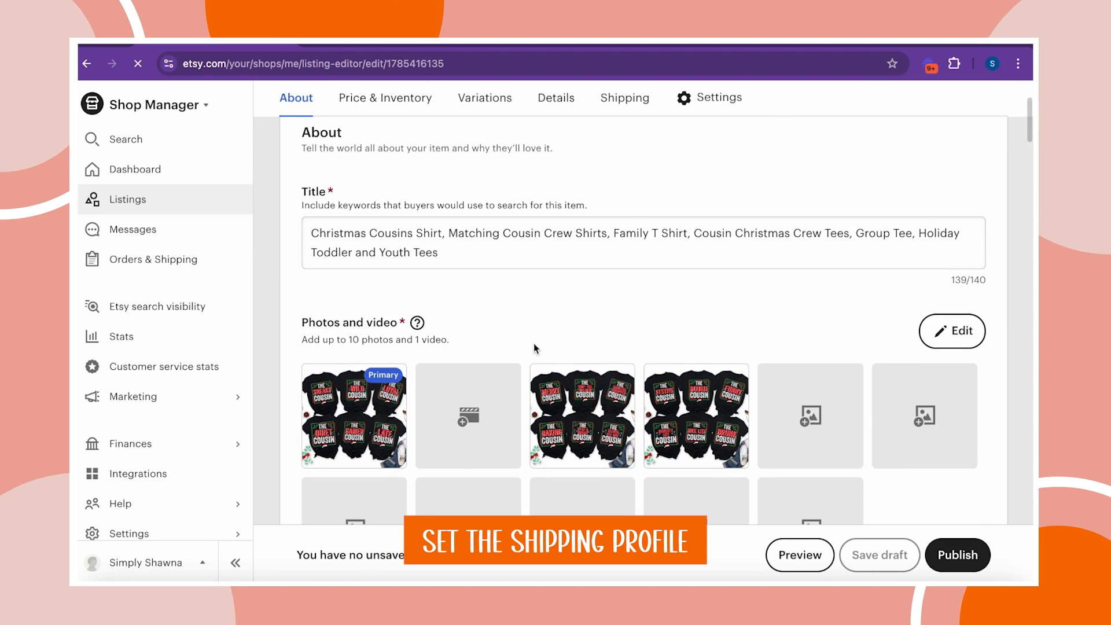
# Review the shipping profiles available for the draft listing, leaving the applied Printful: Tshirts (#PF-FRG1) profile in place
pyautogui.scroll(-4, 534, 347)
pyautogui.scroll(-9, 533, 342)
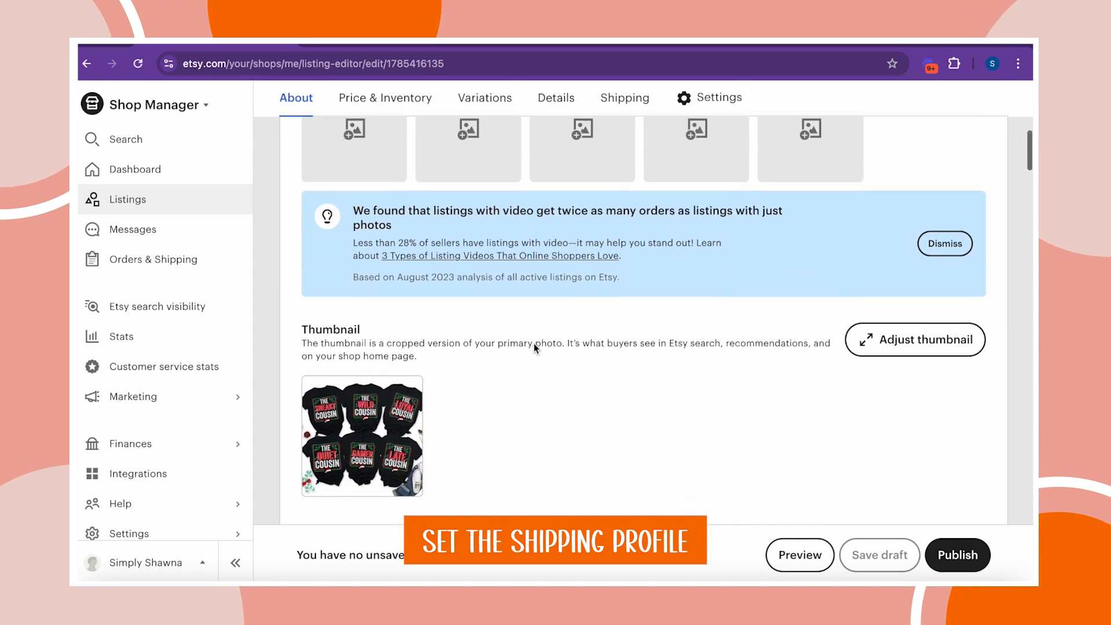
pyautogui.scroll(-20, 534, 344)
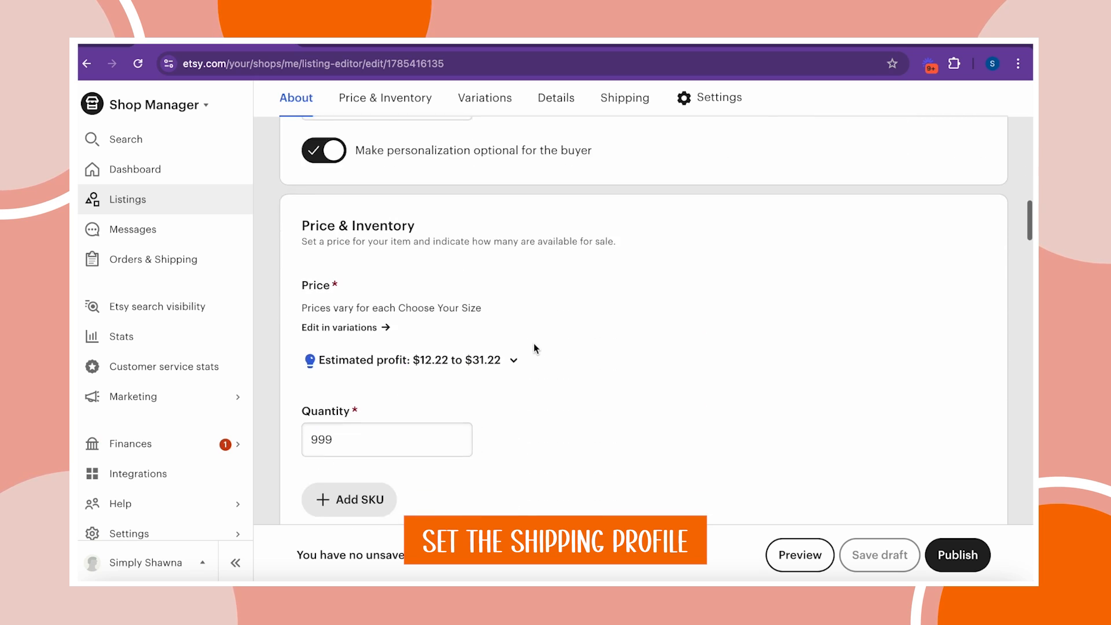
pyautogui.scroll(-20, 534, 343)
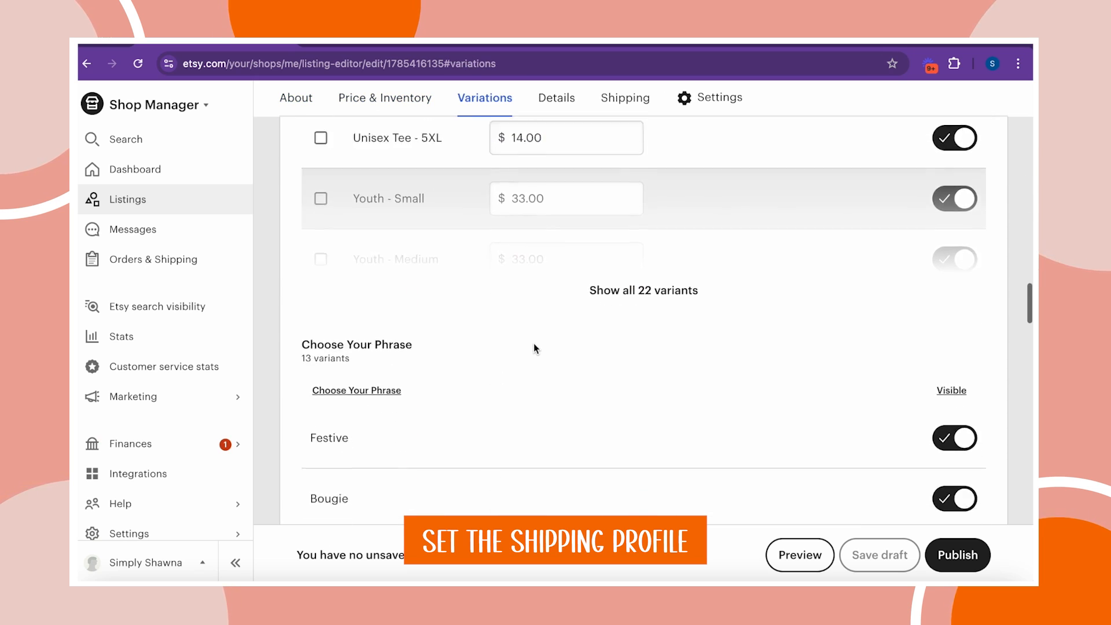
pyautogui.scroll(-15, 533, 347)
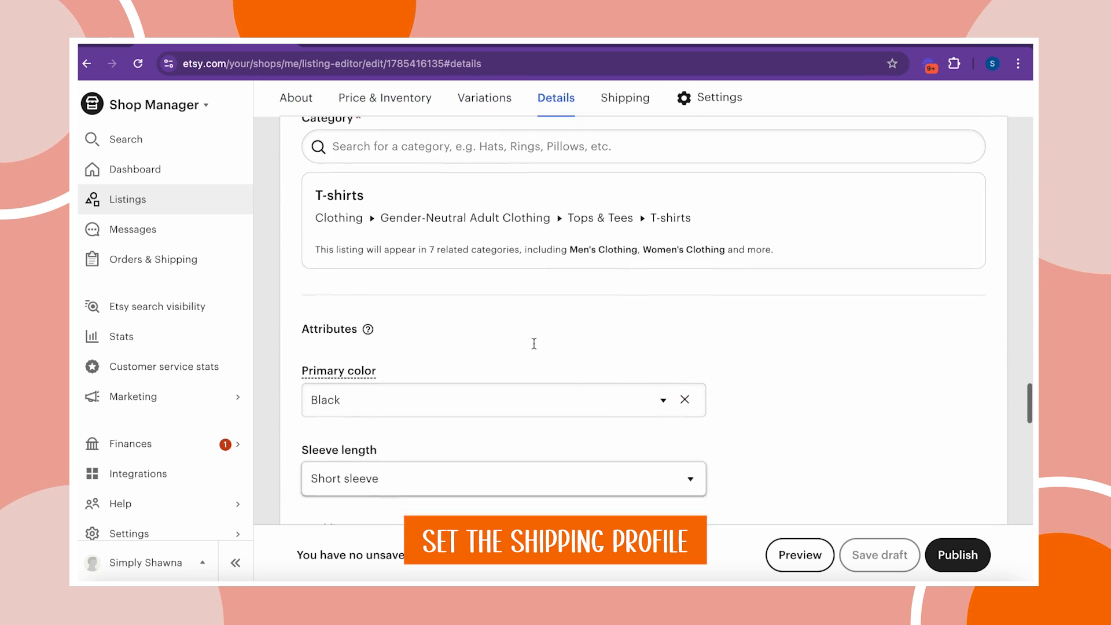
pyautogui.scroll(-7, 533, 343)
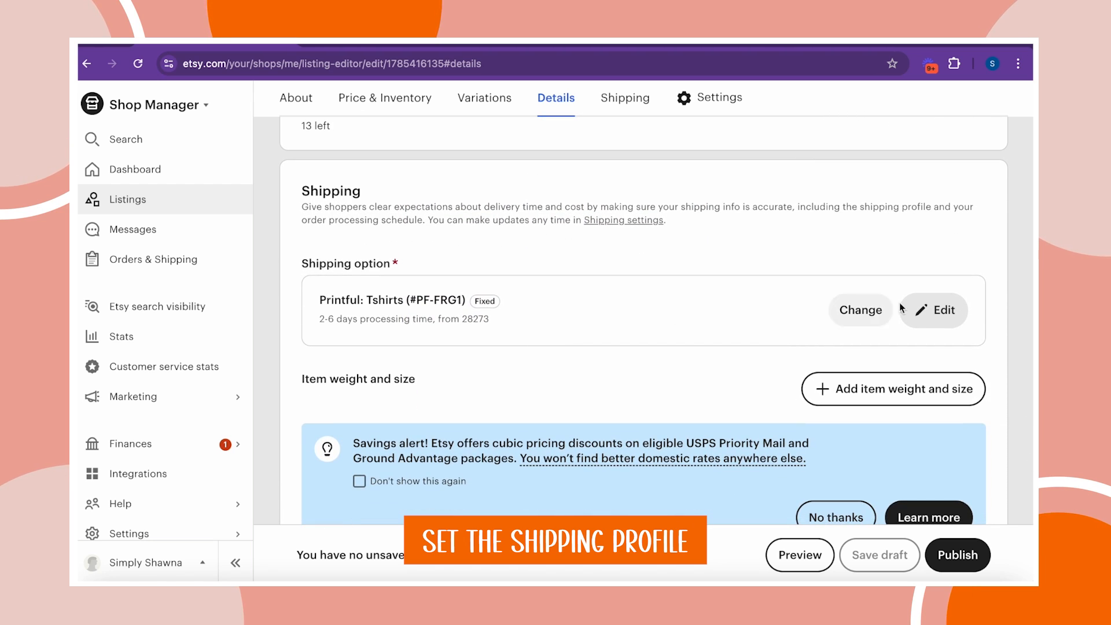
pyautogui.click(874, 314)
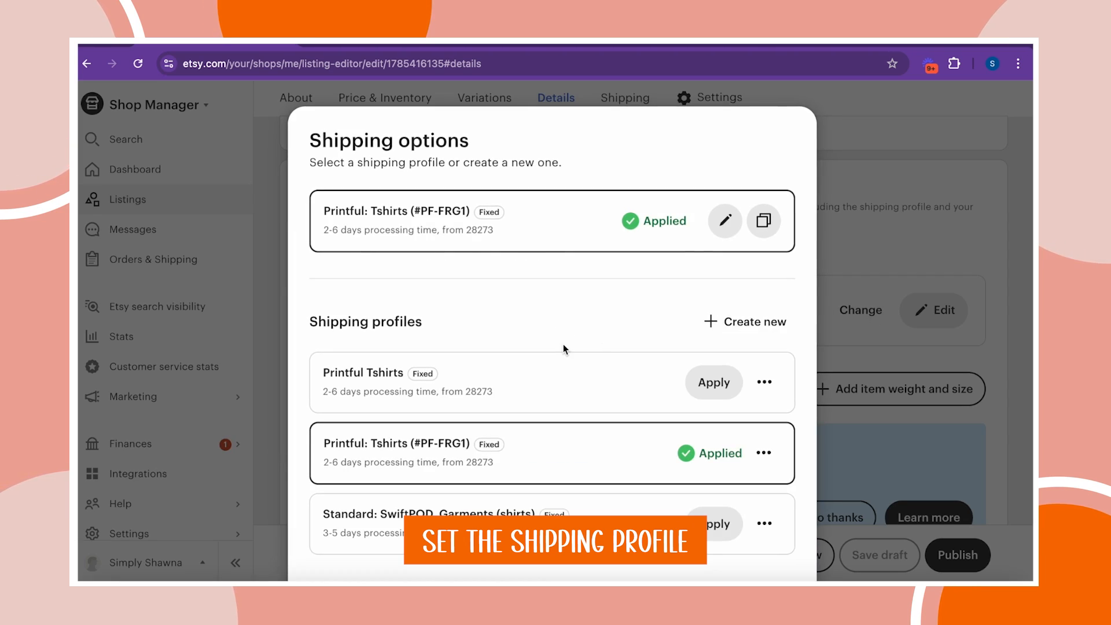
pyautogui.scroll(-2, 488, 436)
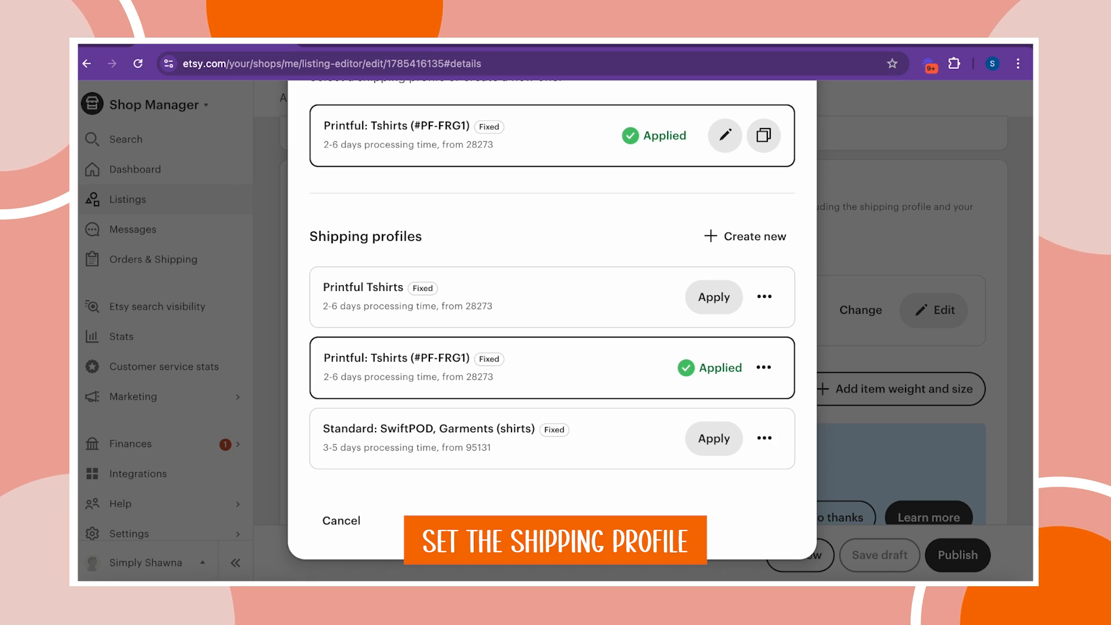
pyautogui.click(343, 521)
# Look over the rest of the Christmas Cousins Shirt draft and publish the listing
pyautogui.scroll(-5, 673, 433)
pyautogui.scroll(-8, 673, 433)
pyautogui.scroll(12, 673, 433)
pyautogui.scroll(20, 672, 432)
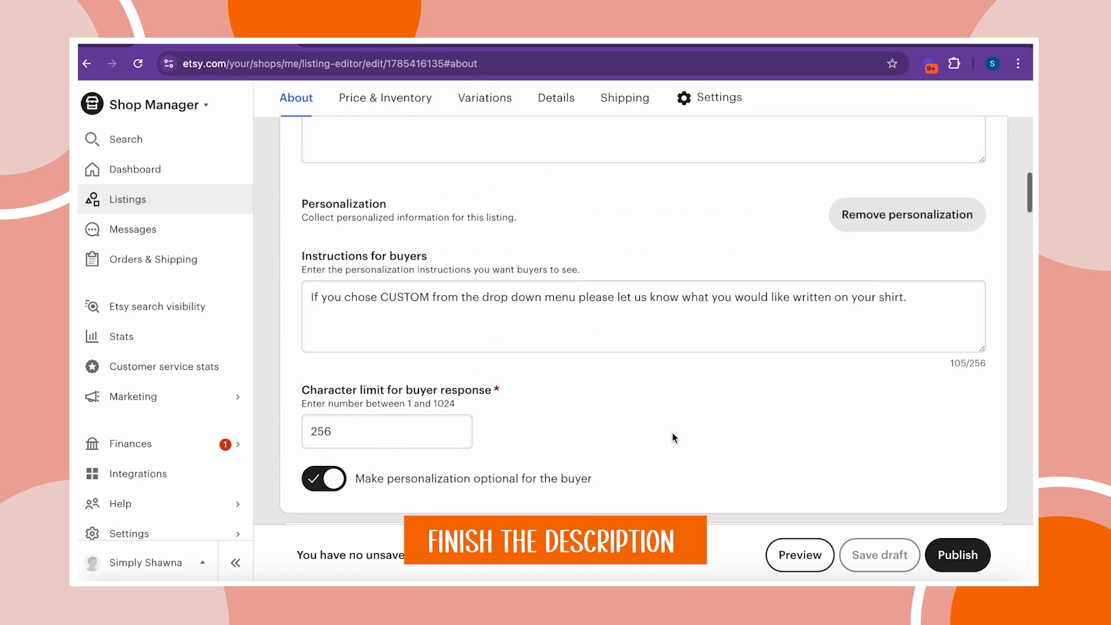
pyautogui.scroll(10, 673, 432)
pyautogui.scroll(-6, 668, 408)
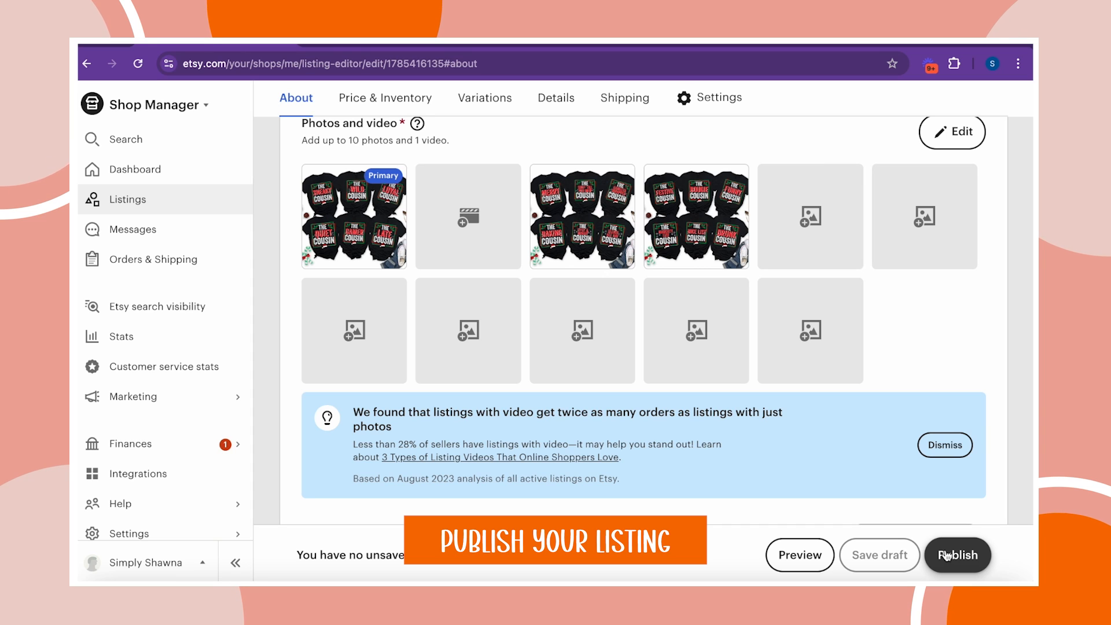
pyautogui.click(945, 556)
pyautogui.click(649, 485)
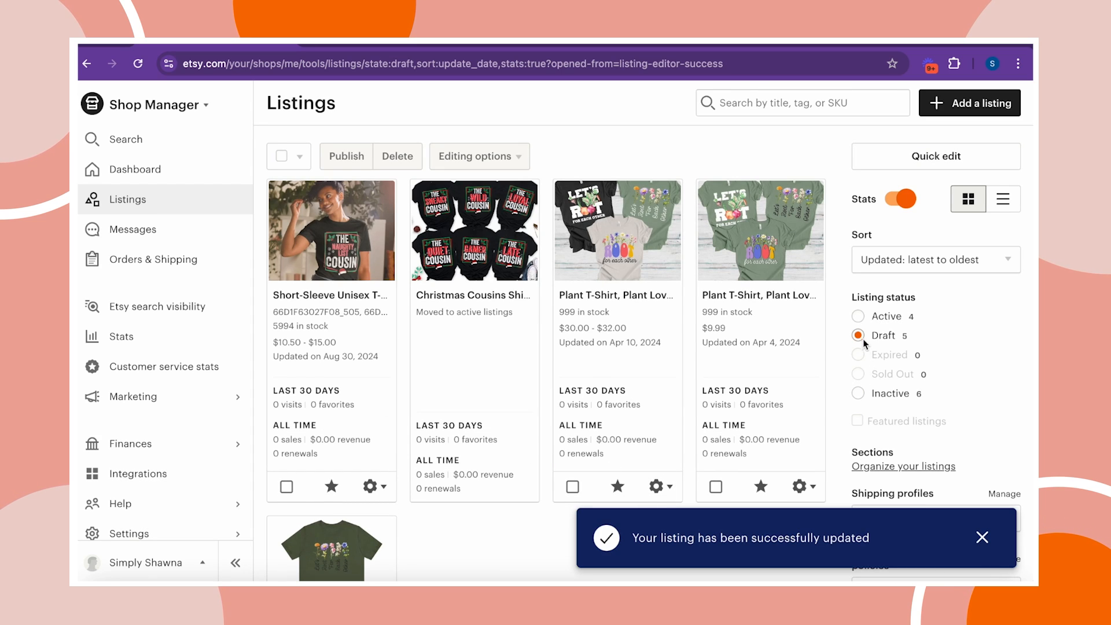
# Show the shop's active listings and view the Christmas Cousins Shirt listing as buyers see it on Etsy
pyautogui.click(858, 317)
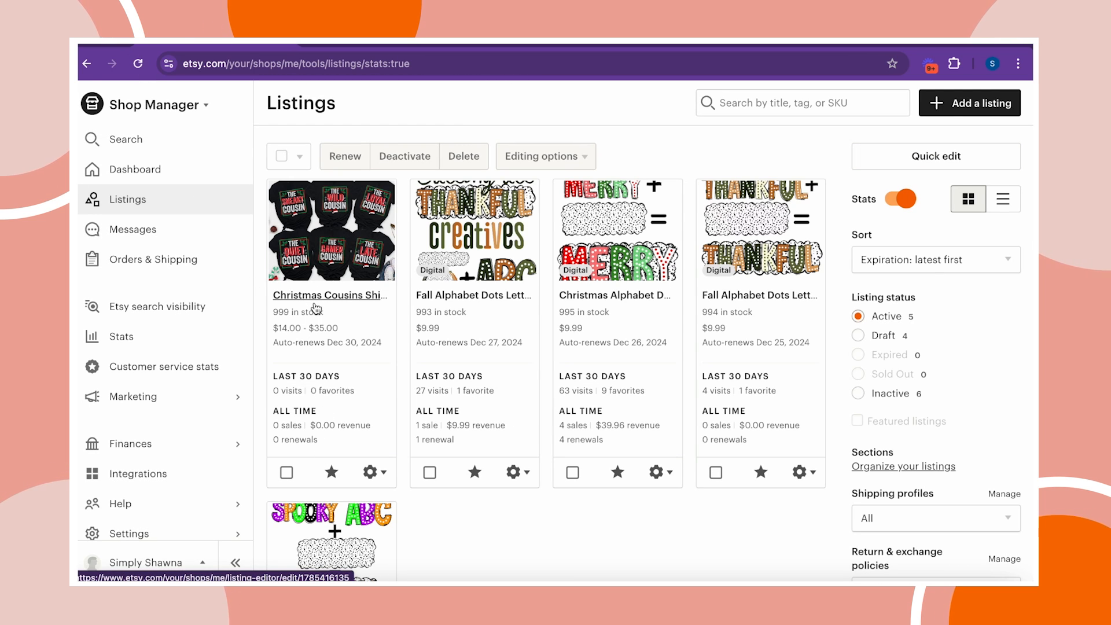
pyautogui.click(368, 393)
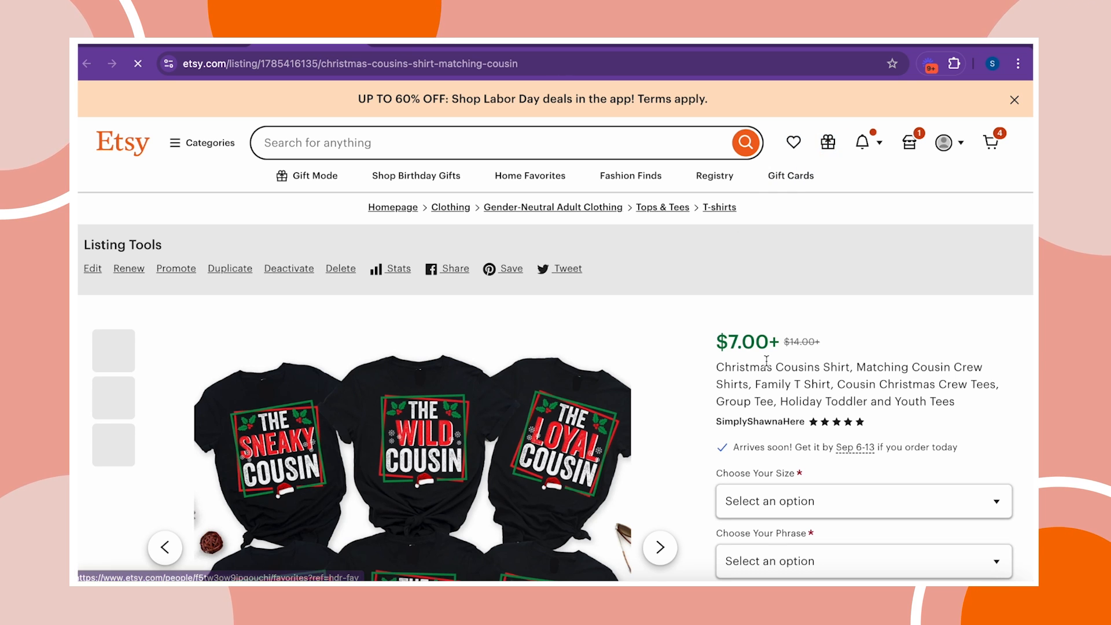
pyautogui.scroll(-3, 766, 361)
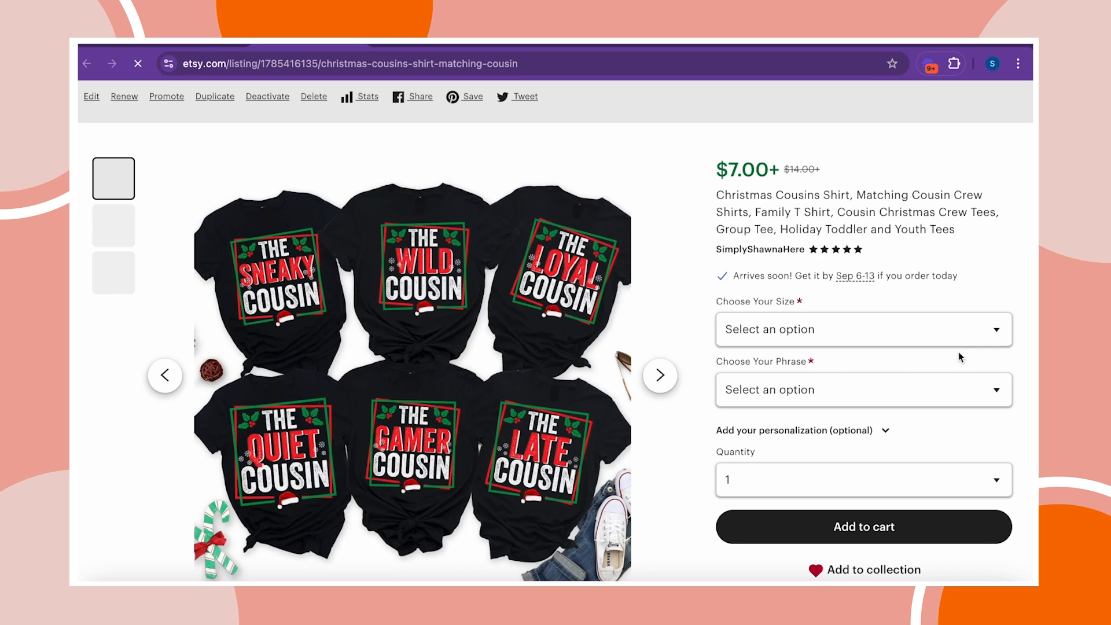
# Examine the Choose Your Size options and their prices on the Christmas Cousins Shirt page without selecting one
pyautogui.click(987, 327)
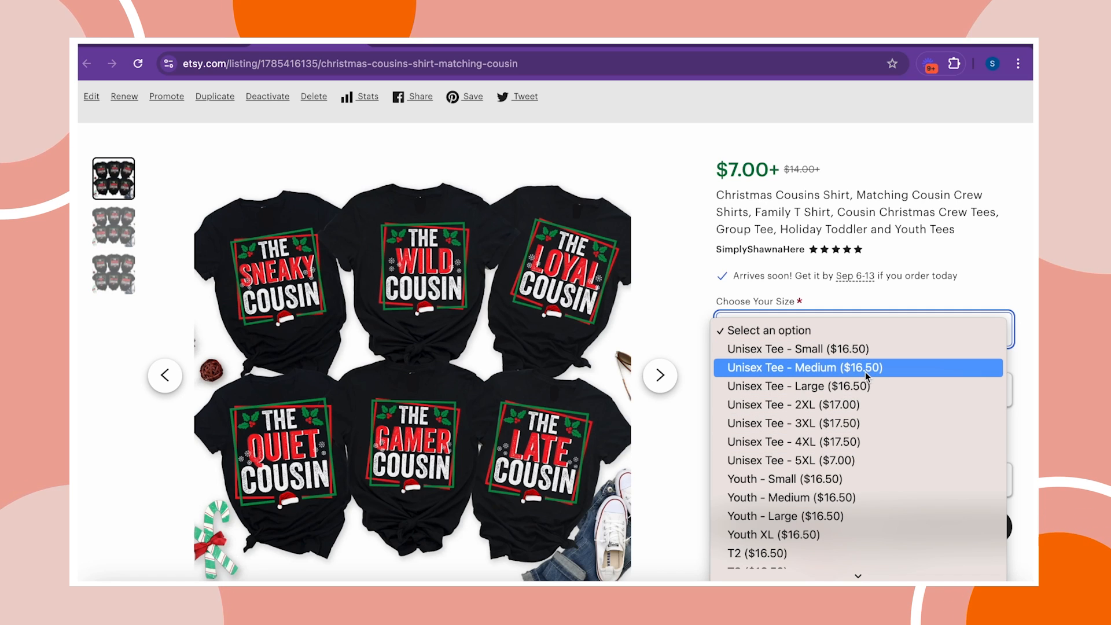
pyautogui.scroll(-4, 799, 347)
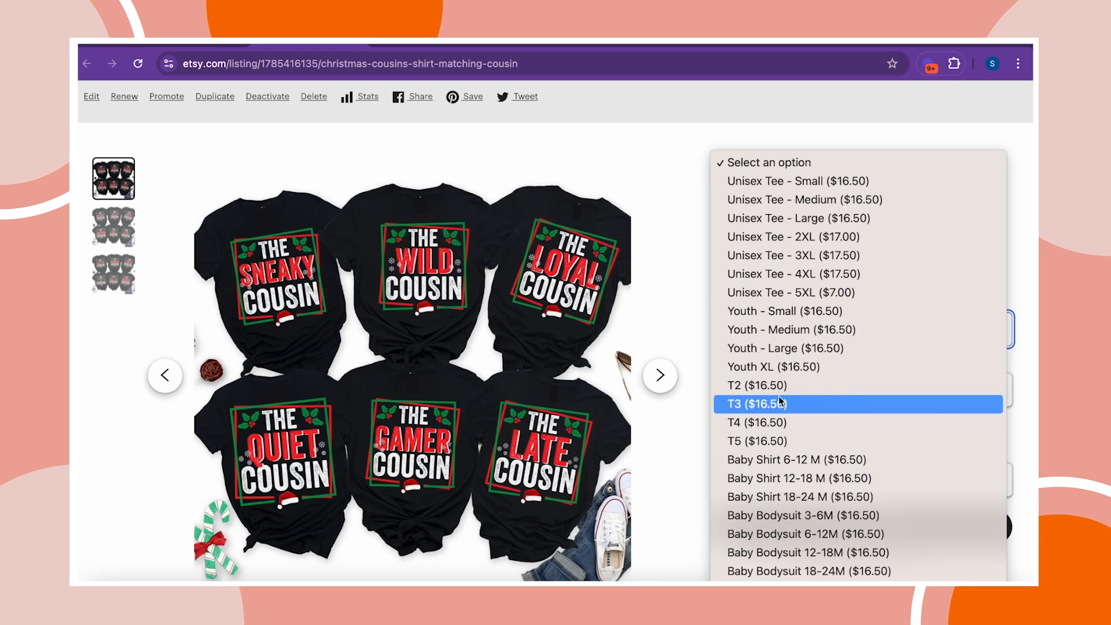
pyautogui.click(681, 299)
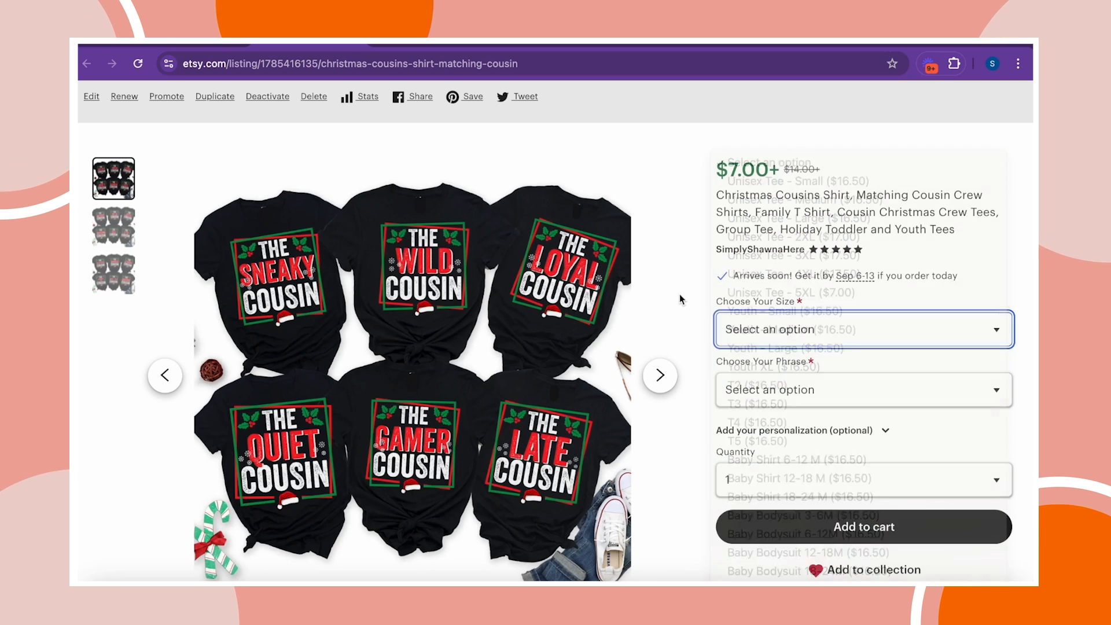
# Examine the Choose Your Phrase options on the Christmas Cousins Shirt page, including Custom, without selecting one
pyautogui.click(994, 393)
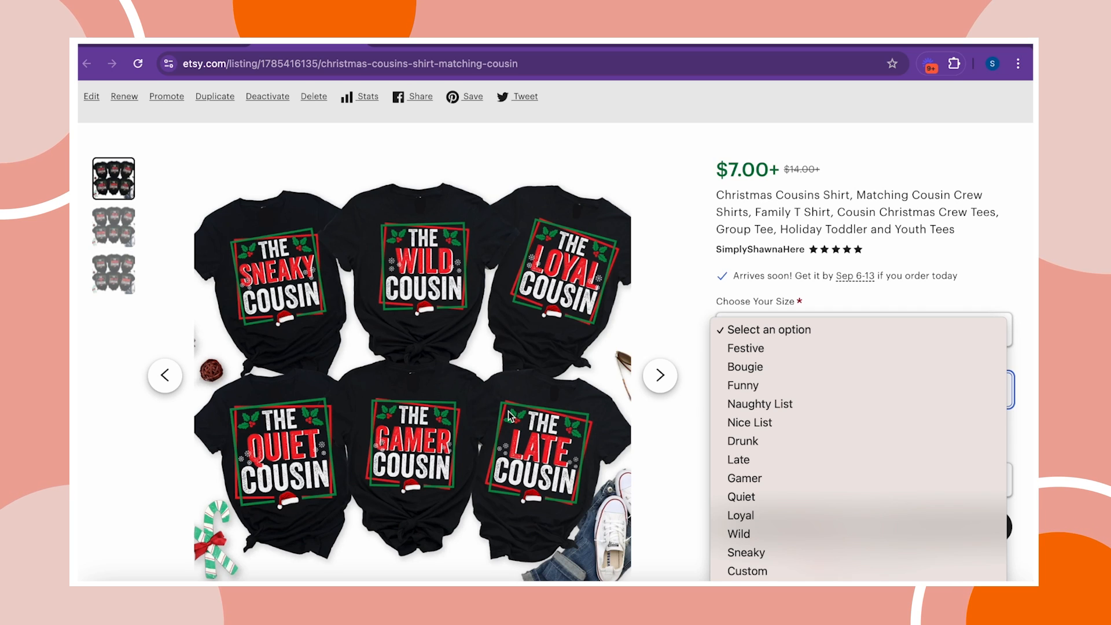
pyautogui.click(663, 305)
pyautogui.scroll(-1, 946, 434)
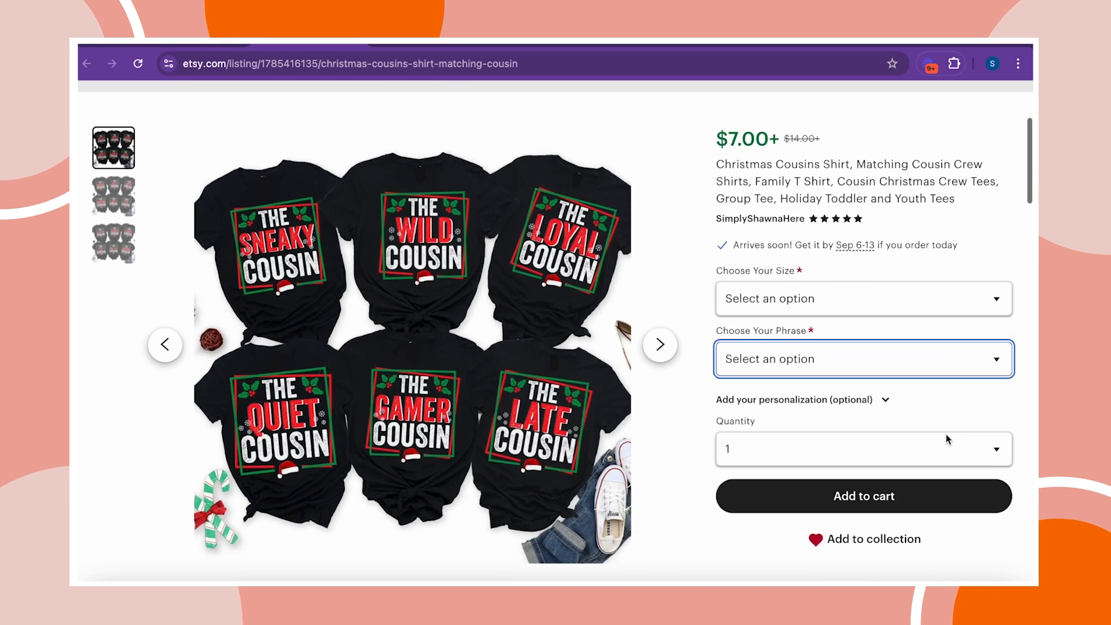
pyautogui.click(999, 363)
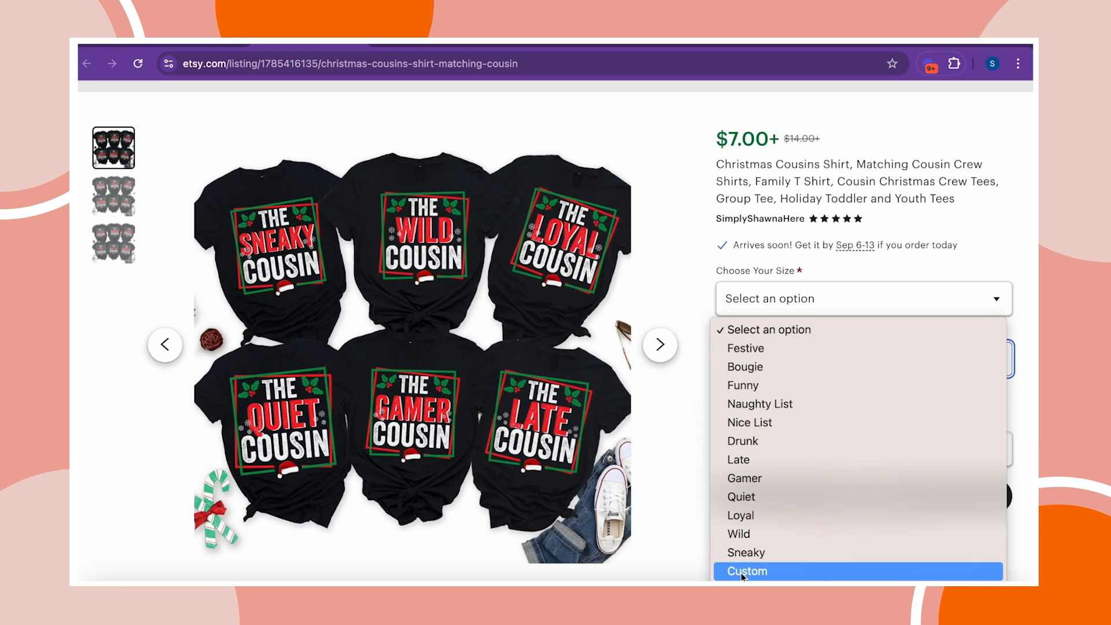
pyautogui.click(664, 474)
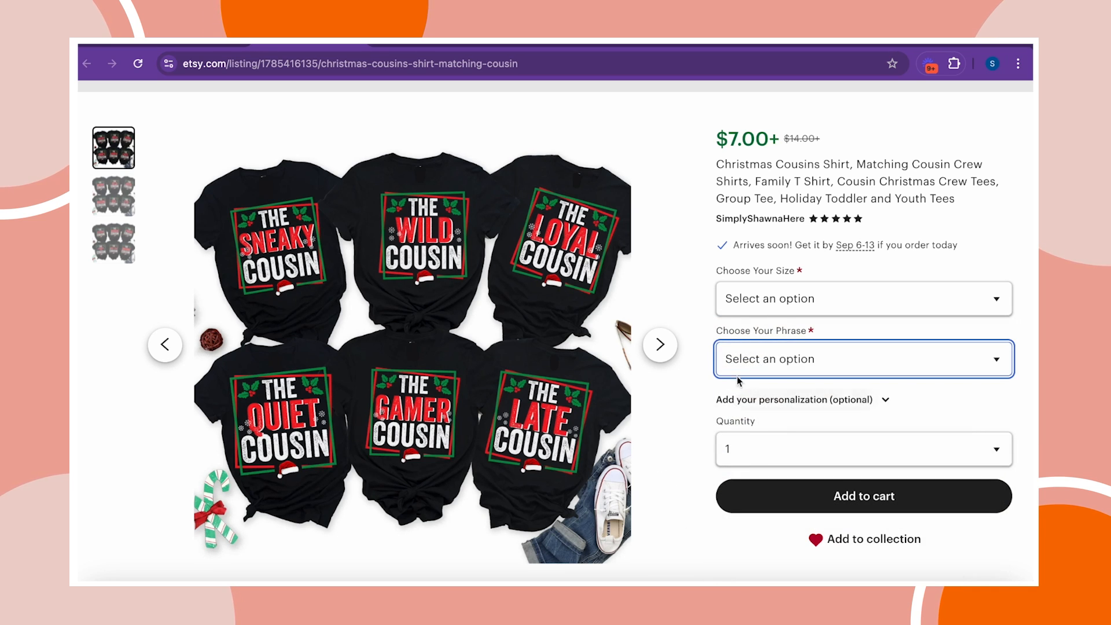
# Expand the optional personalization section to read its instructions, and view the listing photo enlarged before closing it
pyautogui.click(886, 401)
pyautogui.scroll(-1, 887, 398)
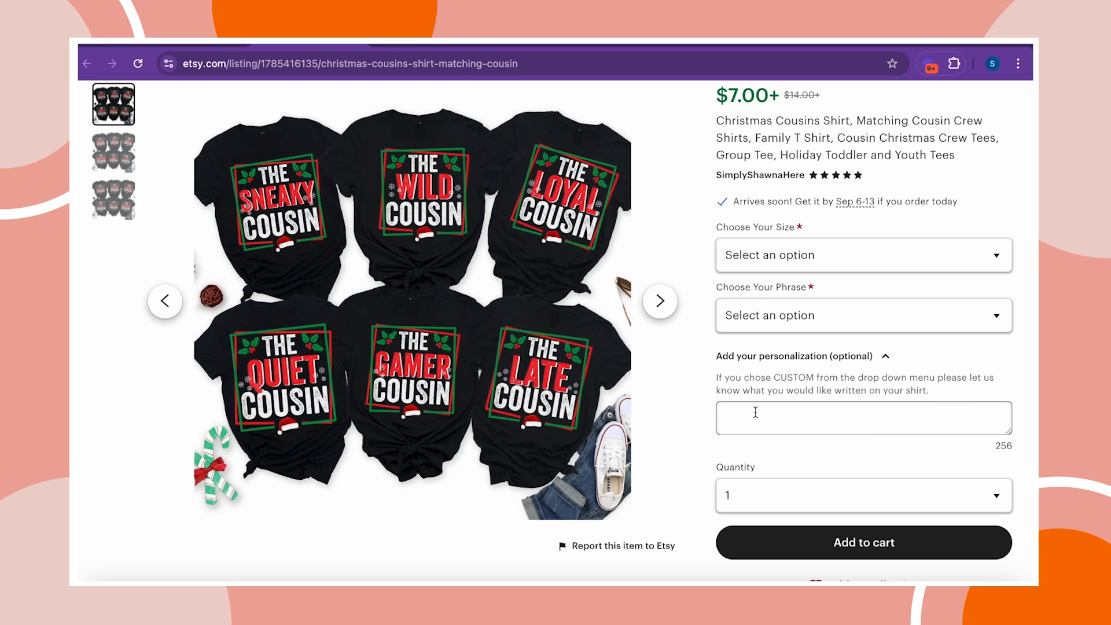
pyautogui.click(671, 400)
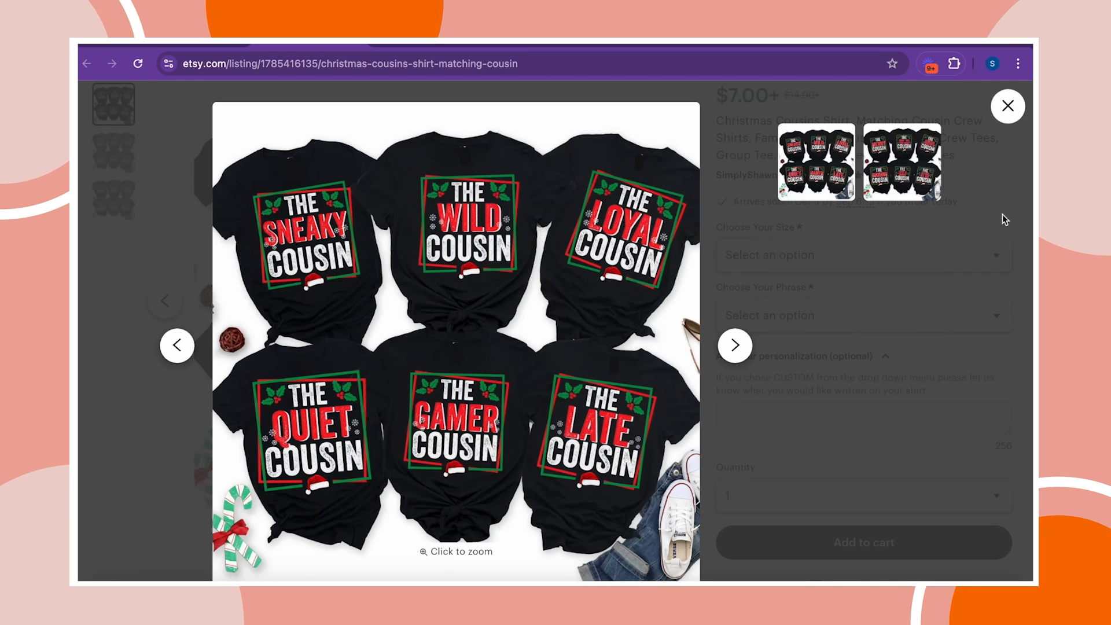
pyautogui.click(1008, 106)
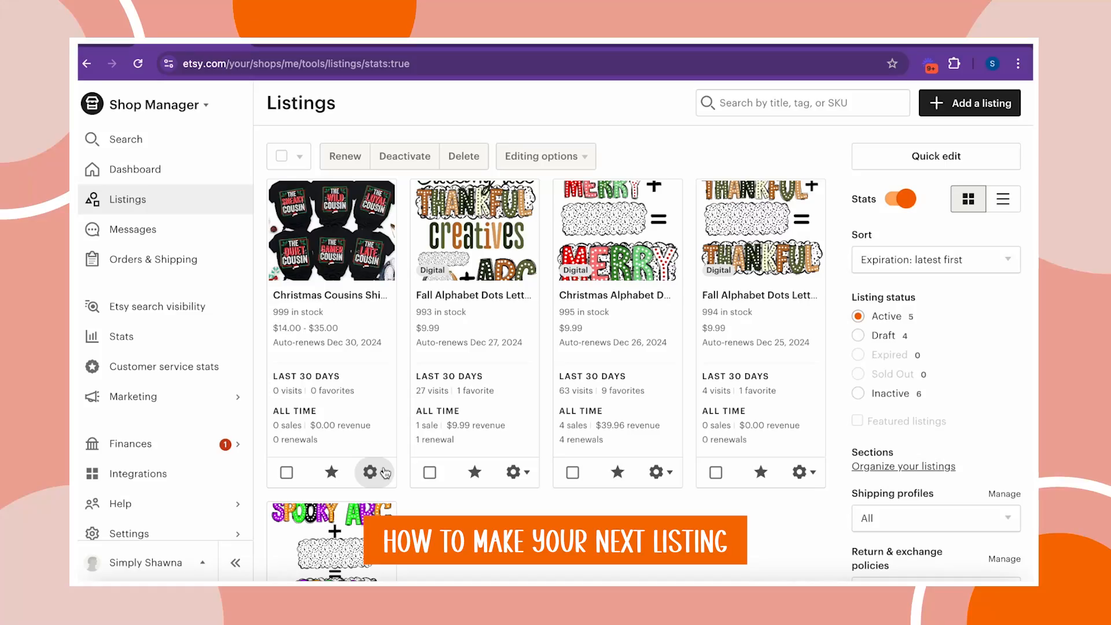
# Copy the Christmas Cousins Shirt listing from the shop's active listings and delete all photos from the copy
pyautogui.click(383, 472)
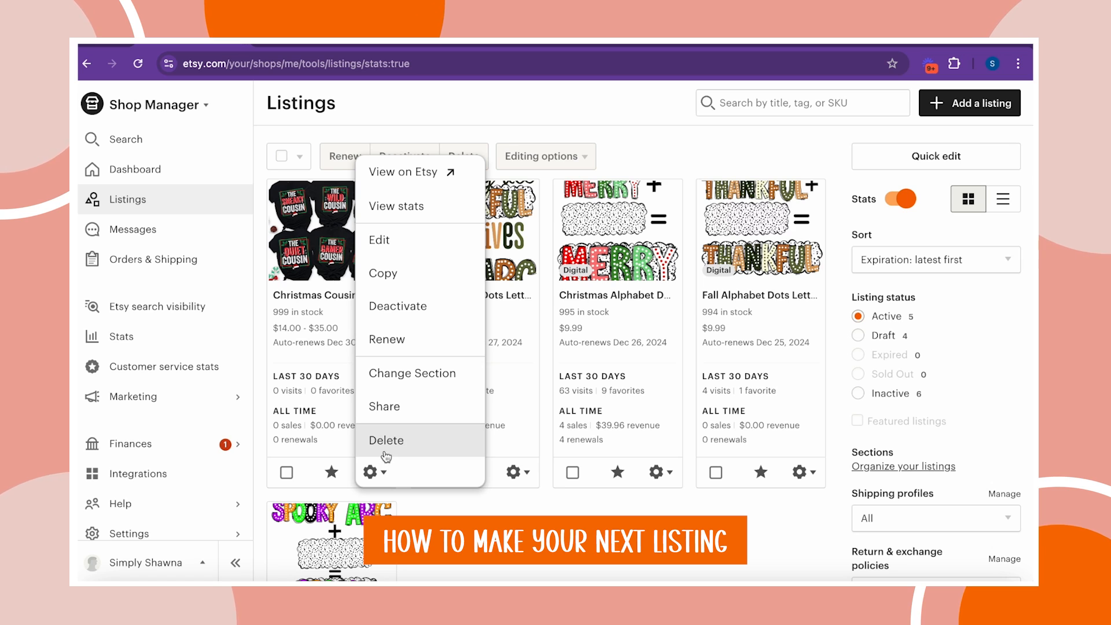
pyautogui.click(416, 277)
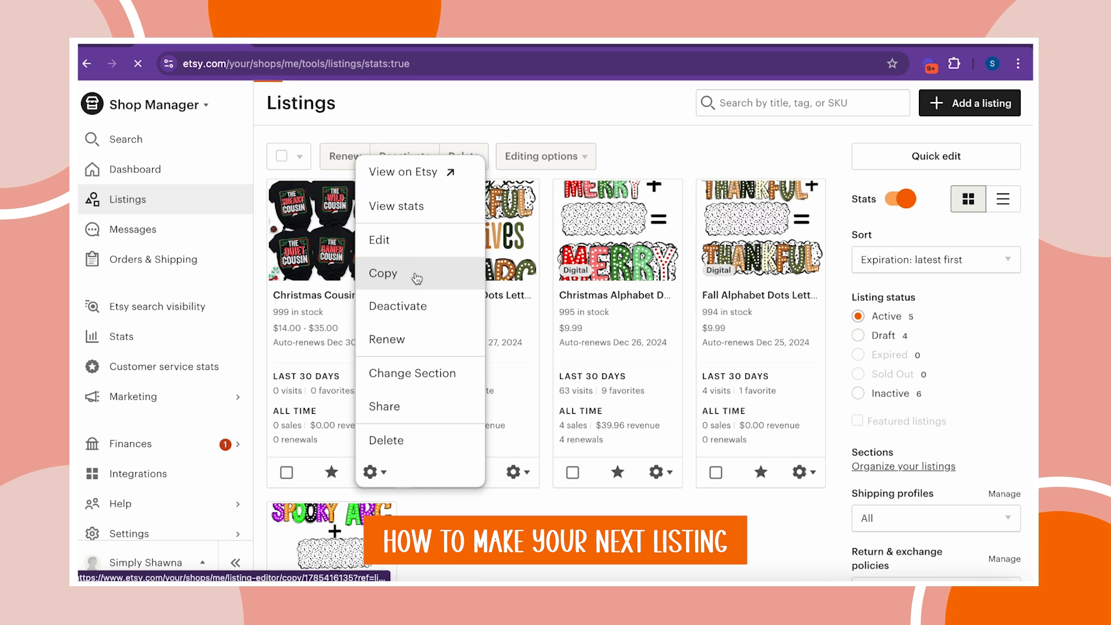
pyautogui.scroll(-5, 423, 354)
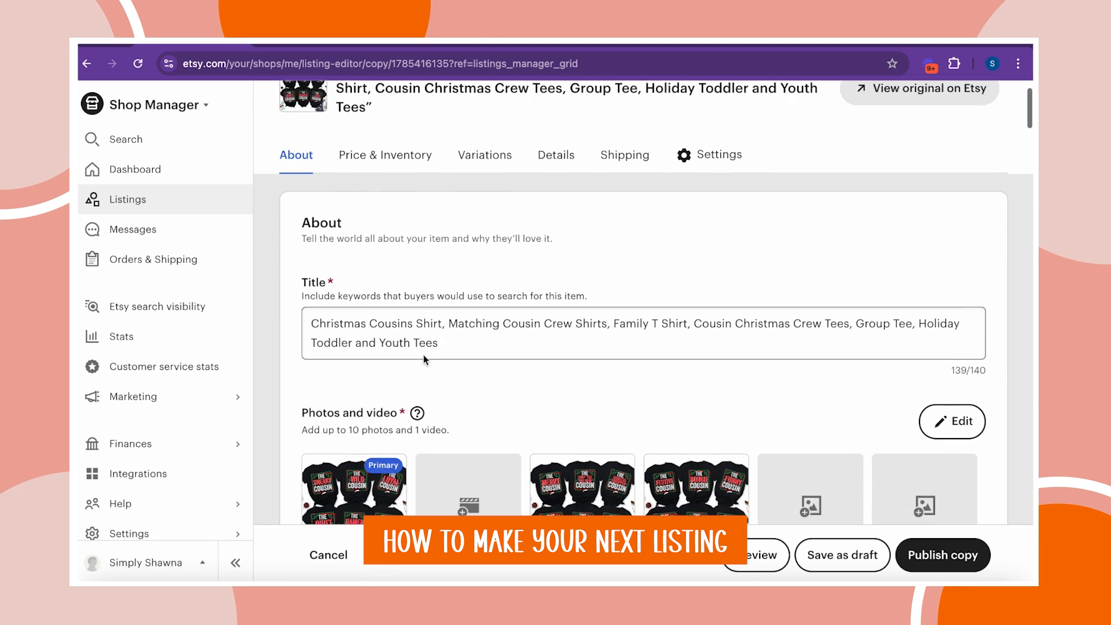
pyautogui.click(322, 280)
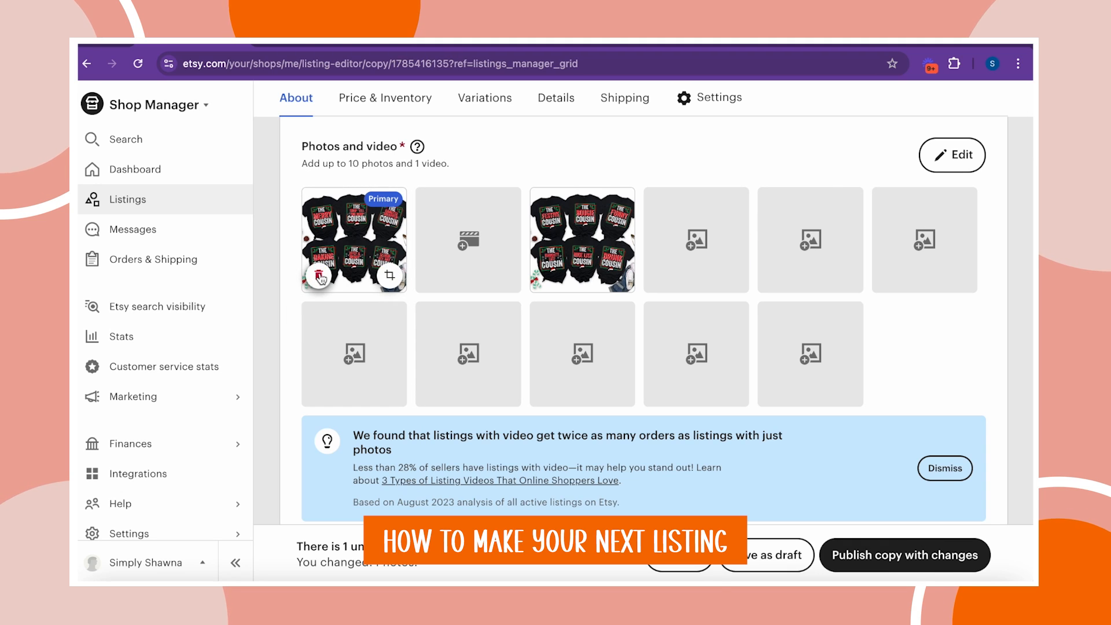
pyautogui.click(321, 279)
pyautogui.click(321, 280)
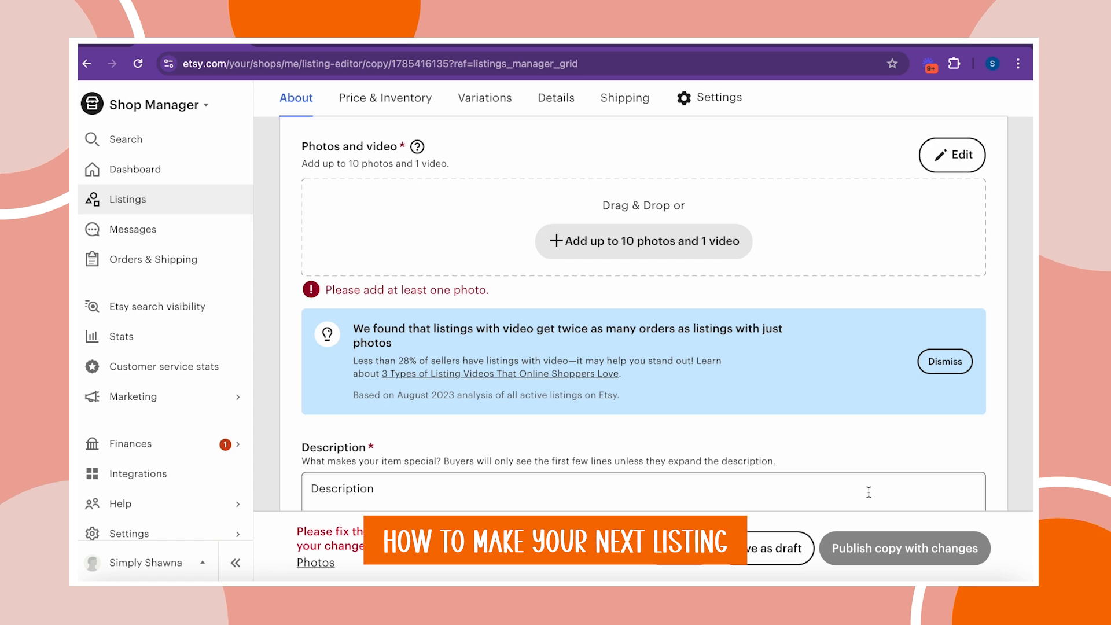
# Select the copied listing's entire title text, and open its Choose Your Phrase variation for editing
pyautogui.scroll(3, 359, 237)
pyautogui.moveTo(321, 228); pyautogui.dragTo(433, 242)
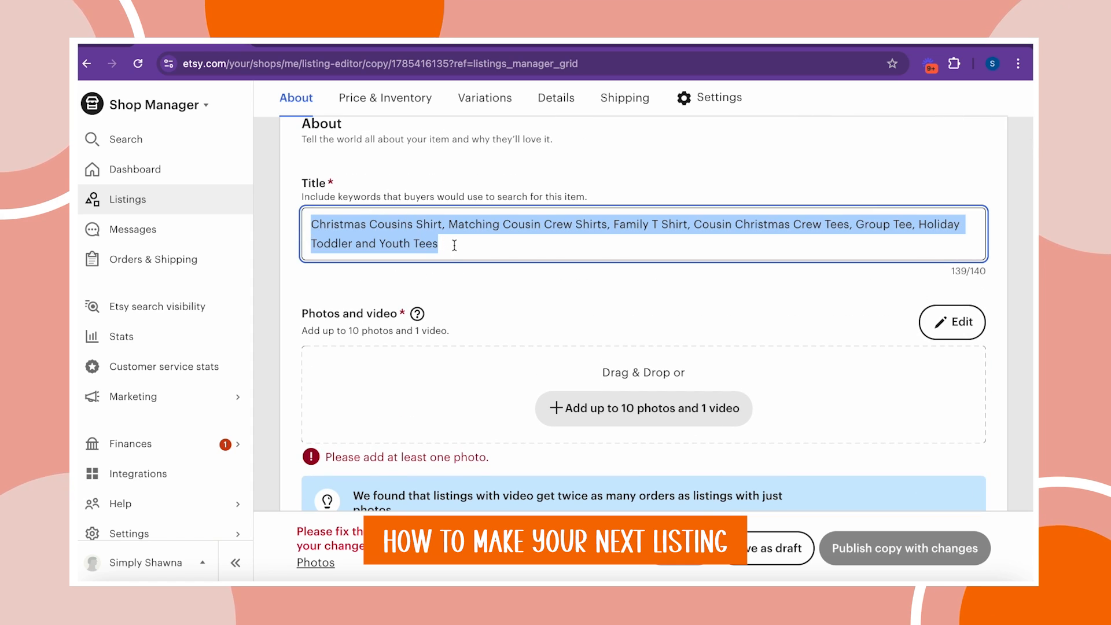
pyautogui.scroll(-20, 490, 319)
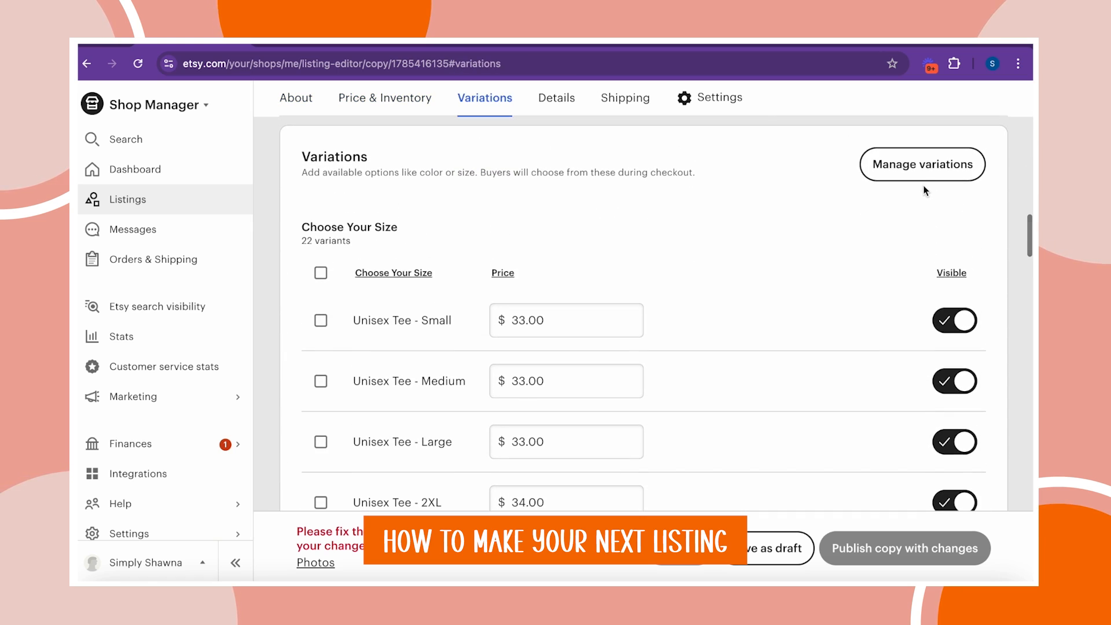
pyautogui.click(925, 168)
pyautogui.scroll(-1, 613, 341)
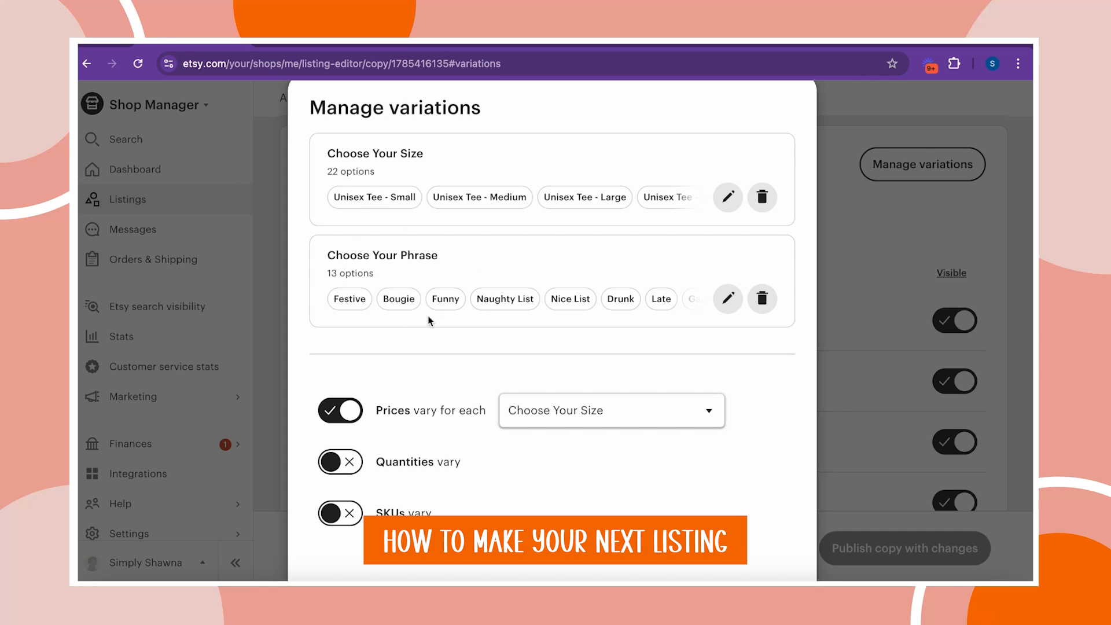
pyautogui.click(728, 298)
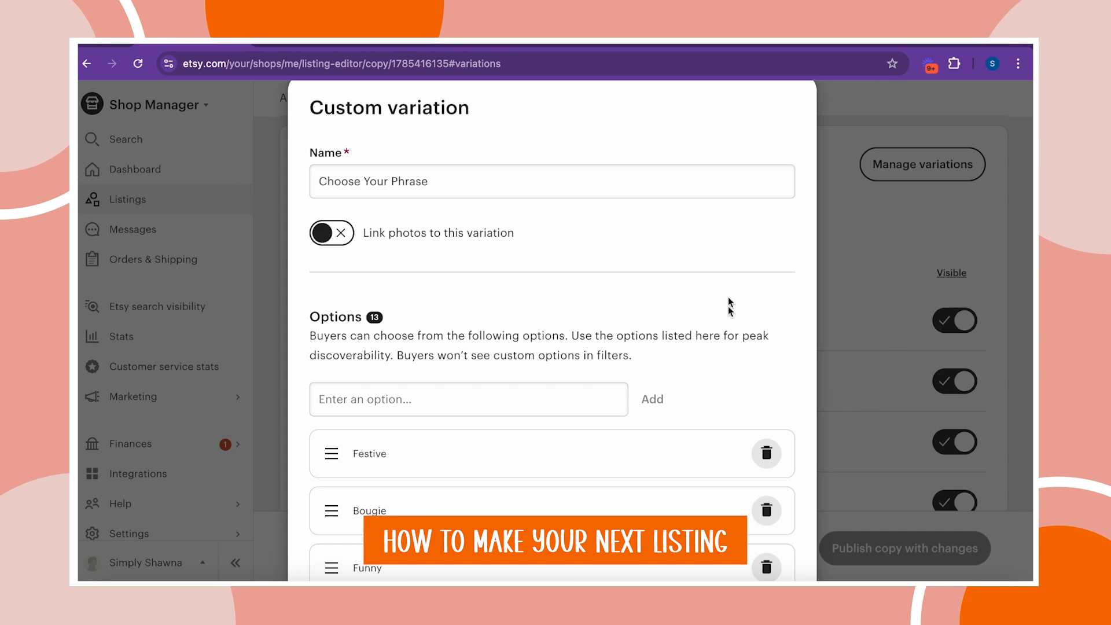
# Delete every option from the Choose Your Phrase variation, from Festive through Custom, and activate the empty option field
pyautogui.scroll(-3, 727, 365)
pyautogui.click(767, 289)
pyautogui.click(768, 289)
pyautogui.click(769, 296)
pyautogui.click(769, 296)
pyautogui.click(769, 296)
pyautogui.click(769, 296)
pyautogui.click(769, 296)
pyautogui.click(769, 295)
pyautogui.tripleClick(769, 295)
pyautogui.click(769, 332)
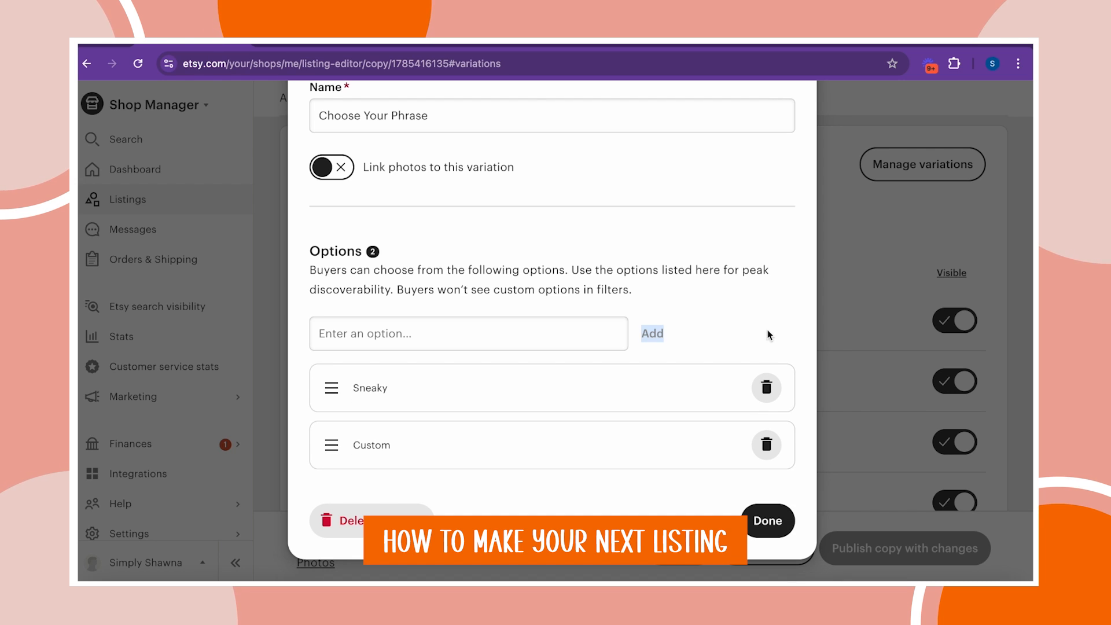
pyautogui.click(766, 388)
pyautogui.click(765, 445)
pyautogui.click(435, 439)
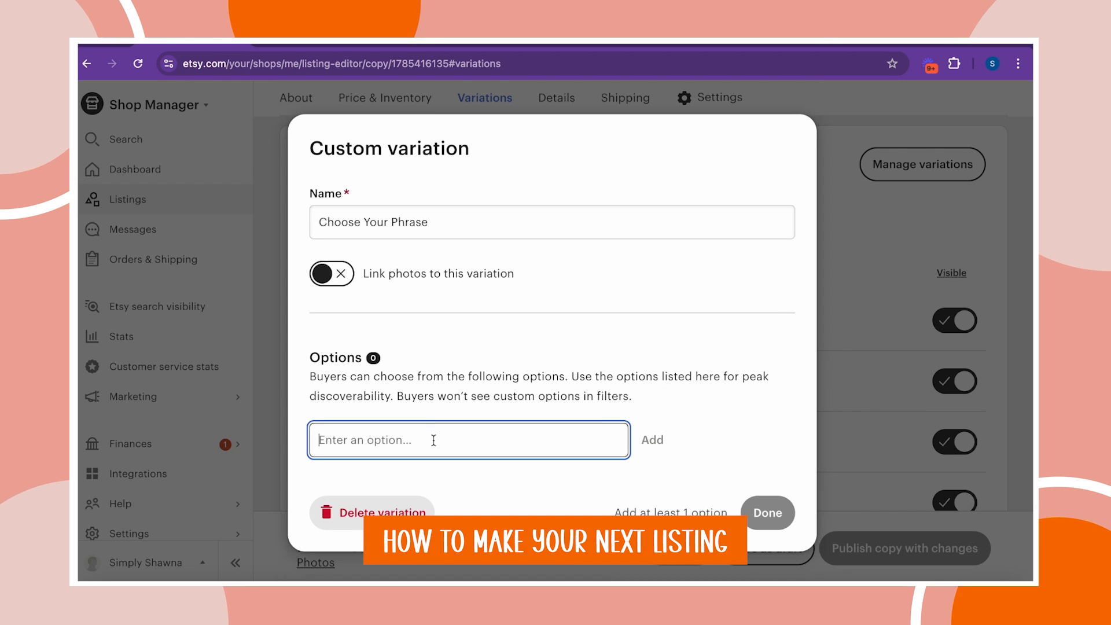